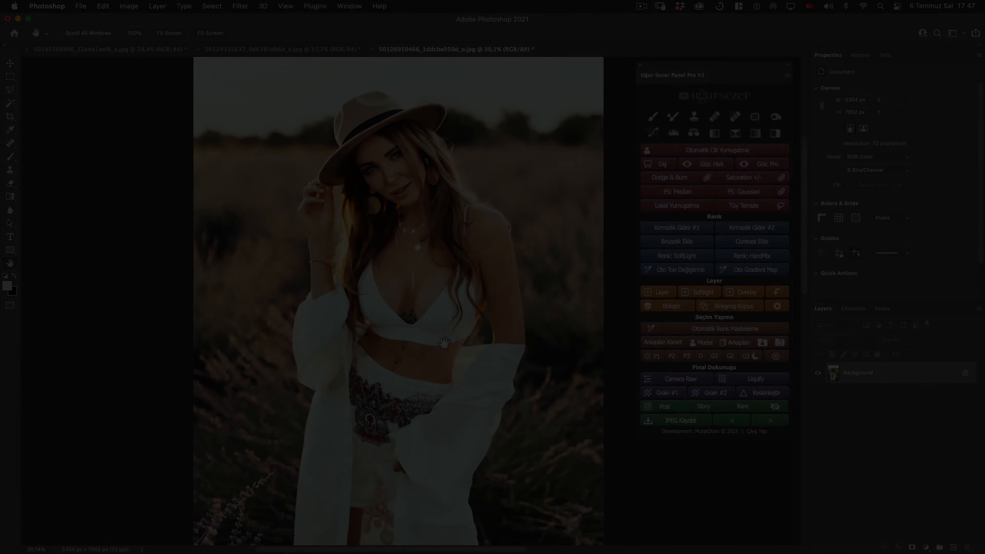
Paint a white patch on a new layer, and overlap it with a patch in the colour sampled from the white sleeve.
{"action": "left_click", "coordinate": [444, 342]}
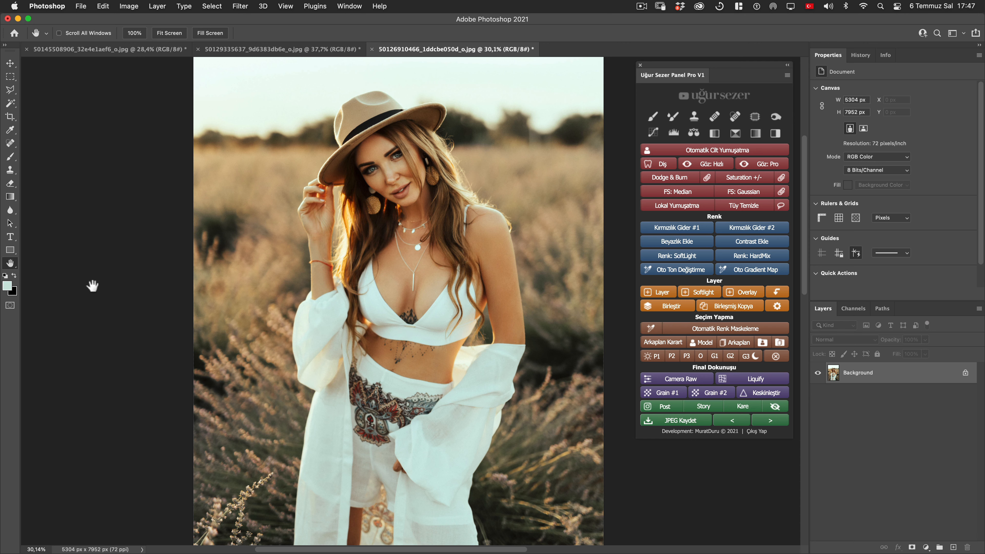
{"action": "left_click", "coordinate": [954, 548]}
{"action": "key", "text": "b"}
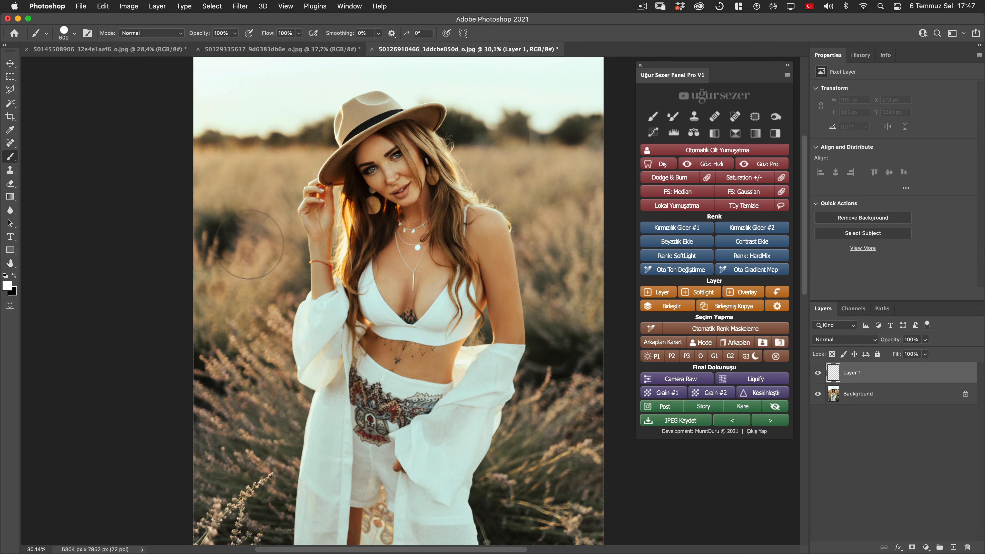
{"action": "mouse_move", "coordinate": [236, 272]}
{"action": "left_mouse_down"}
{"action": "mouse_move", "coordinate": [249, 254]}
{"action": "mouse_move", "coordinate": [246, 263]}
{"action": "left_mouse_up"}
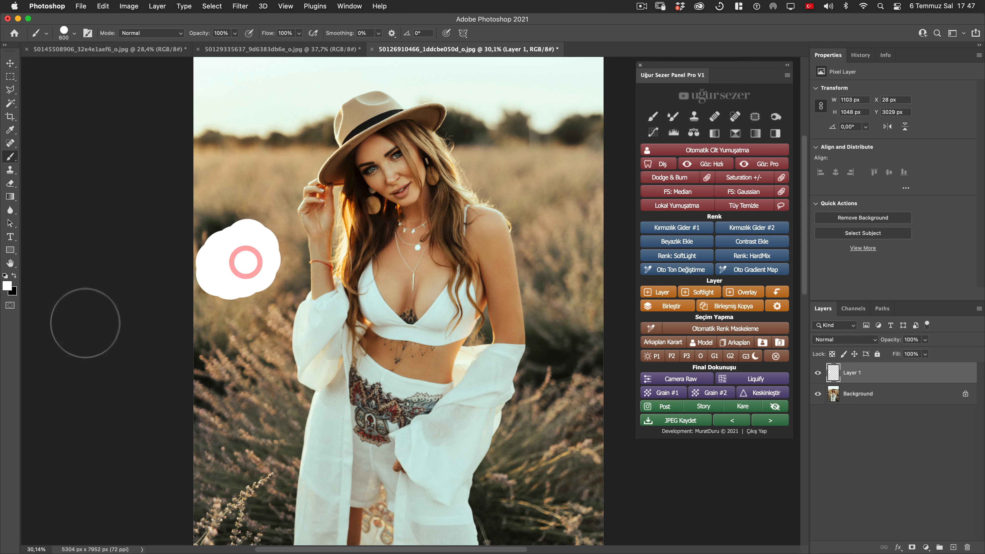
{"action": "left_click", "coordinate": [333, 313], "text": "alt"}
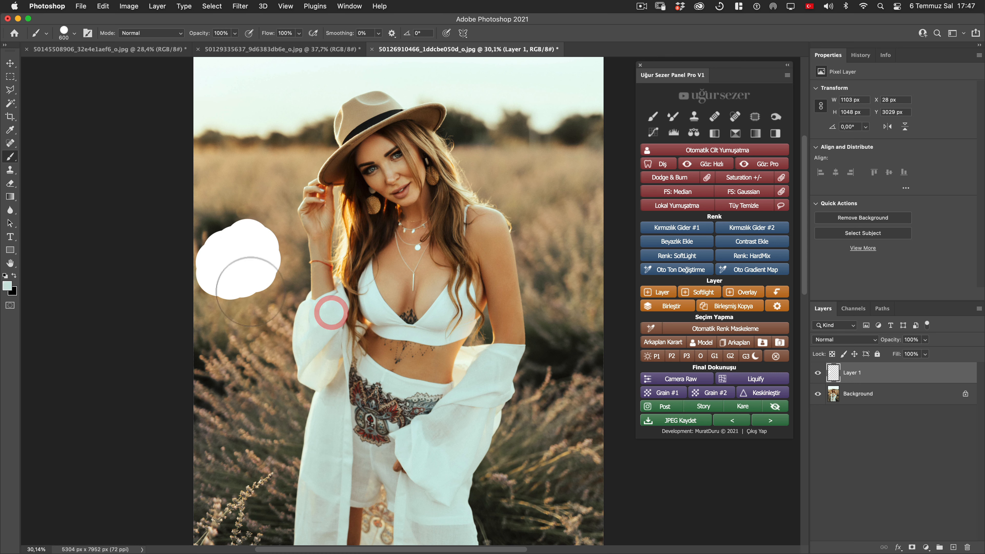
{"action": "left_click_drag", "start_coordinate": [248, 263], "coordinate": [250, 300]}
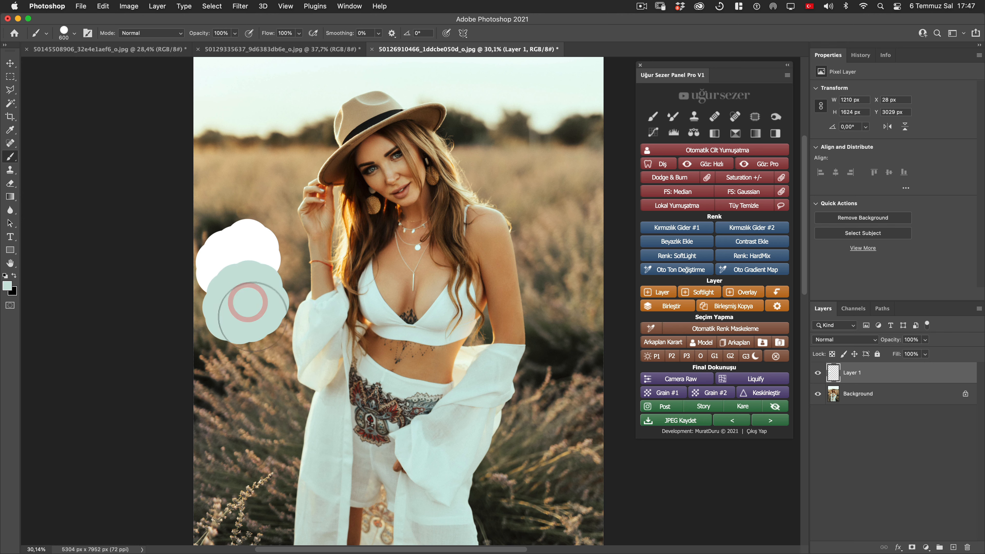
{"action": "key", "text": "h"}
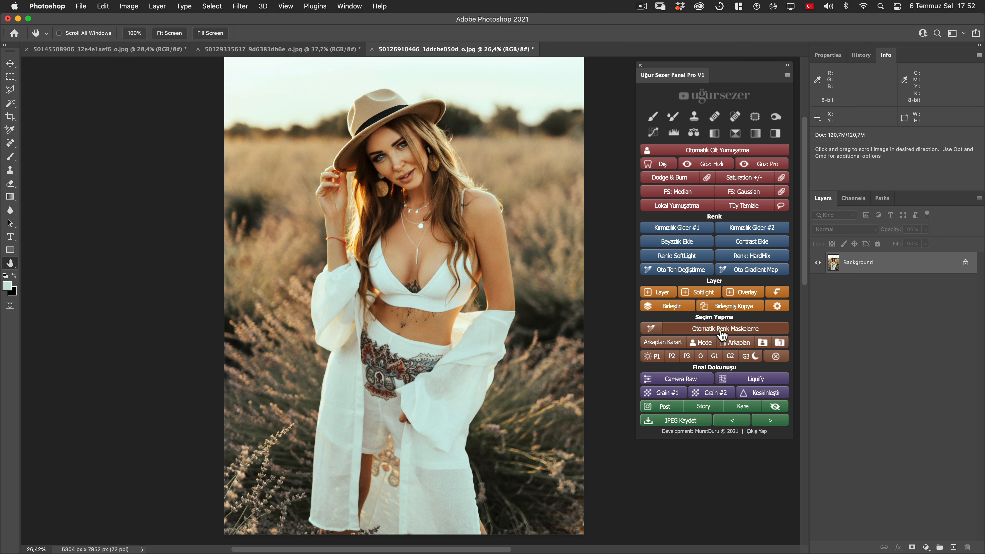
Place six colour samplers across the light, mid and shadow tones of the white top, sleeves, shorts and robe.
{"action": "left_click", "coordinate": [721, 330]}
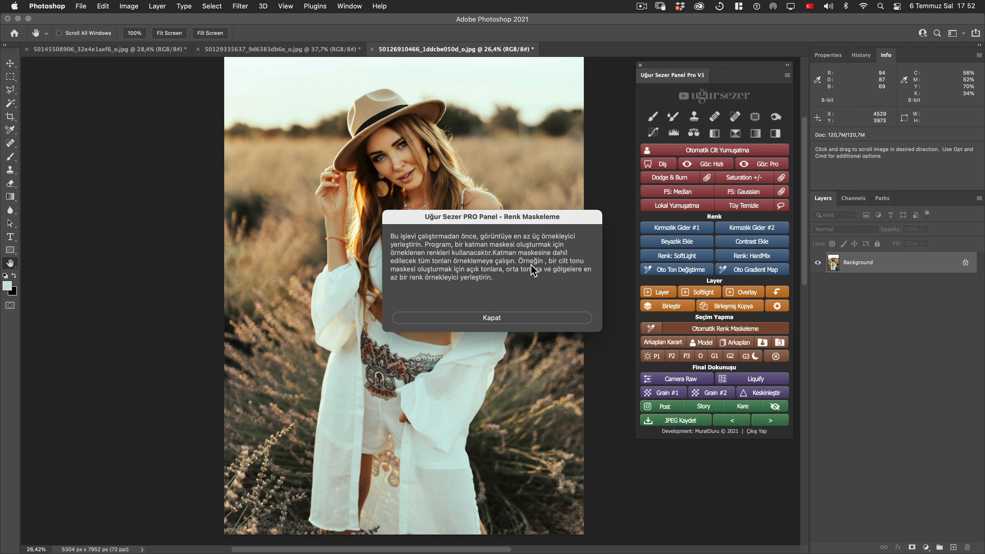
{"action": "left_click", "coordinate": [542, 318]}
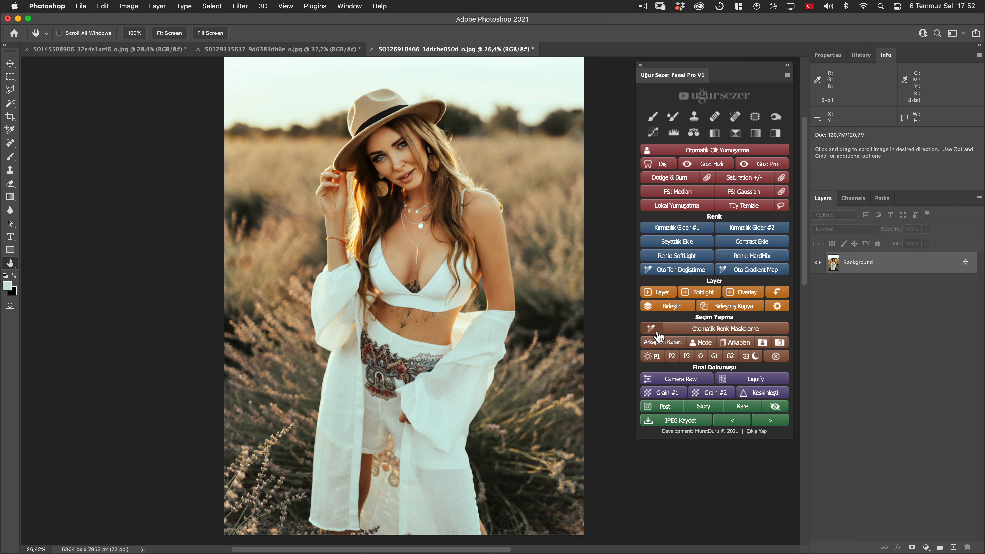
{"action": "left_click", "coordinate": [655, 332]}
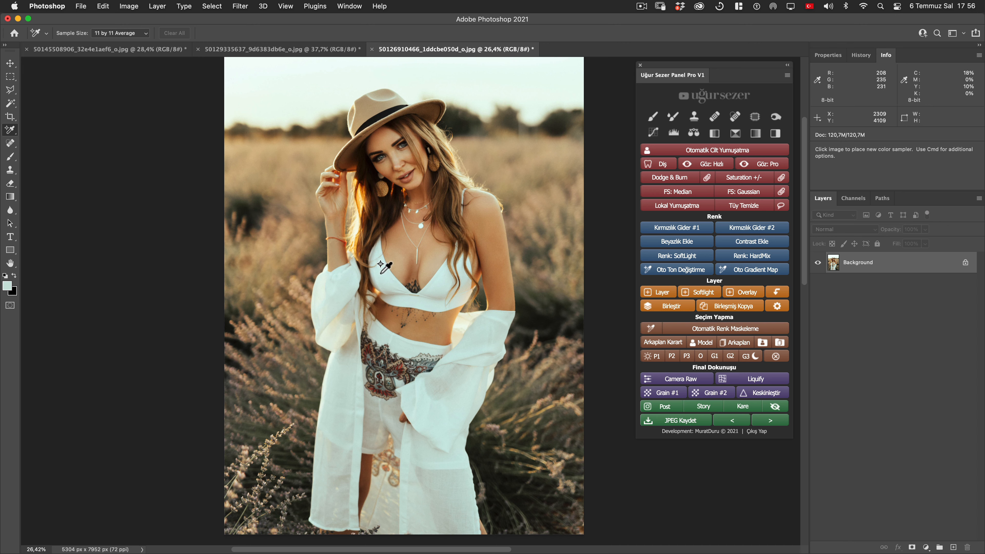
{"action": "left_click", "coordinate": [379, 274]}
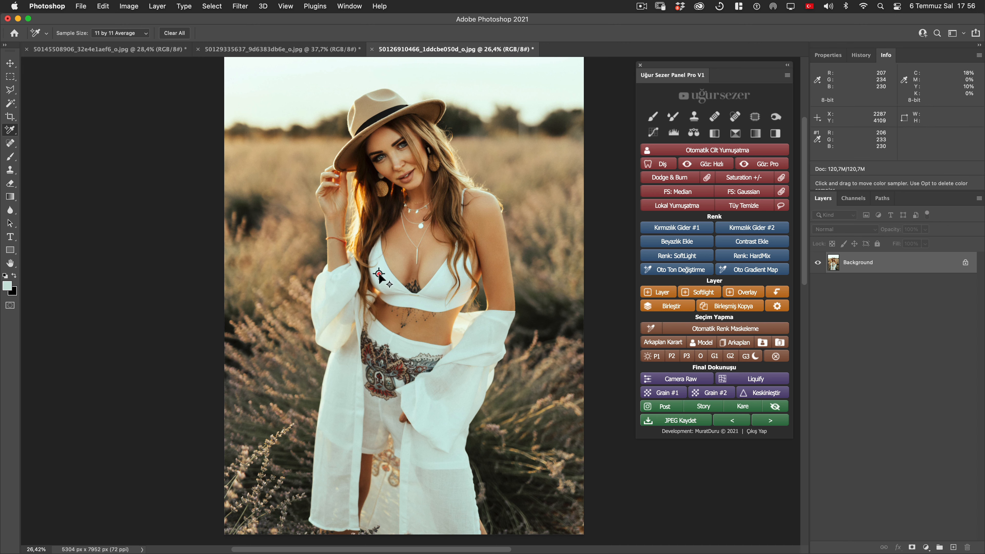
{"action": "left_click", "coordinate": [346, 287]}
{"action": "left_click", "coordinate": [347, 314]}
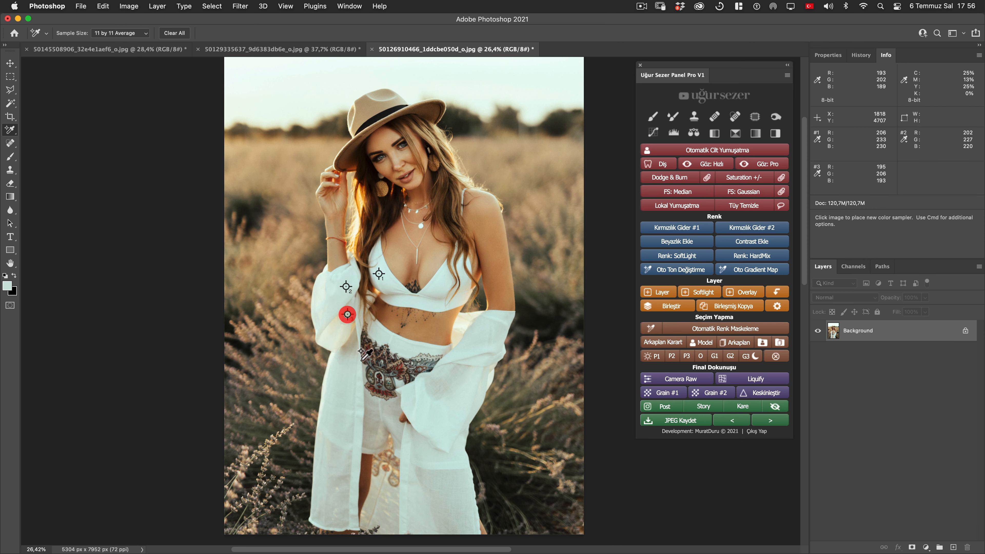
{"action": "left_click", "coordinate": [371, 412]}
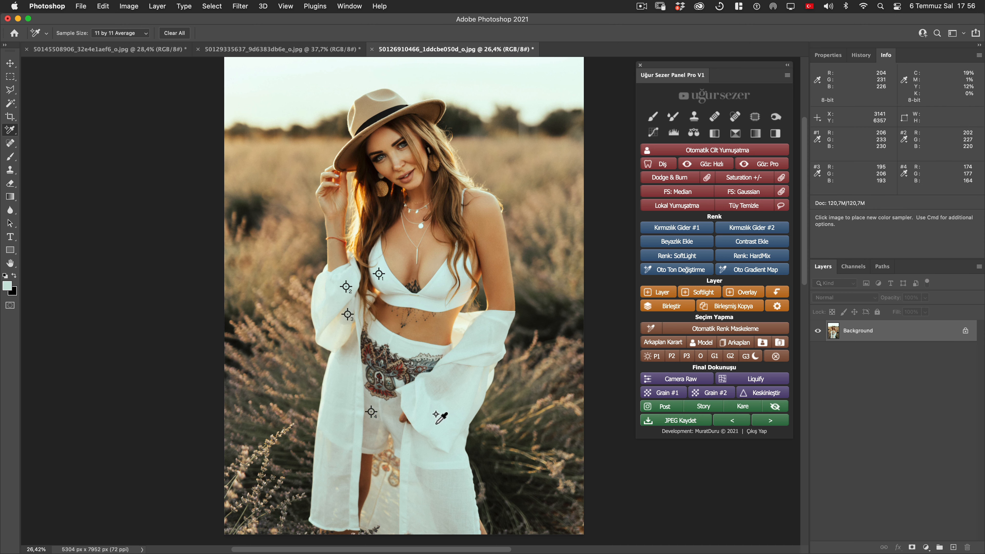
{"action": "left_click", "coordinate": [434, 420]}
{"action": "left_click", "coordinate": [449, 487]}
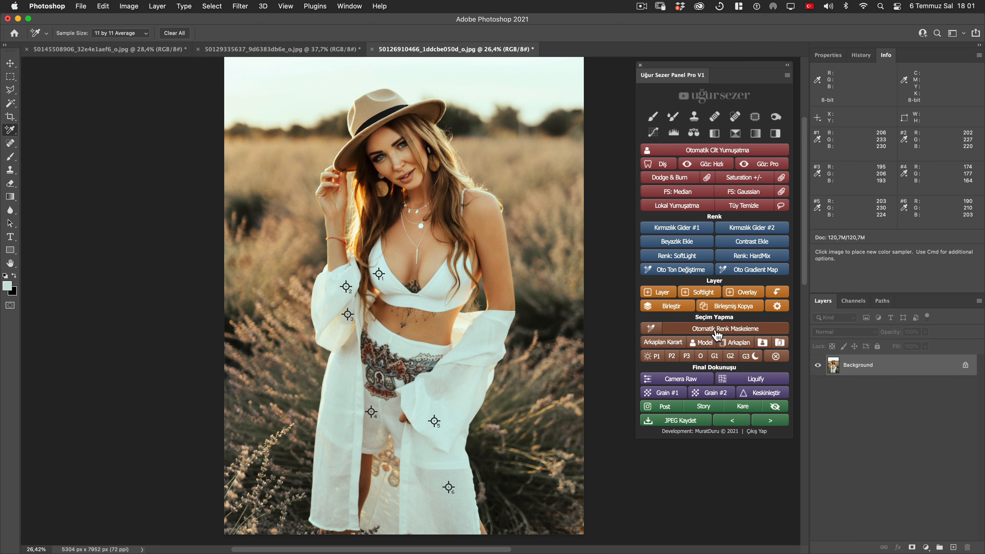
Generate an automatic colour mask from the placed samplers, and move its options dialog clear of the figure.
{"action": "left_click", "coordinate": [715, 332]}
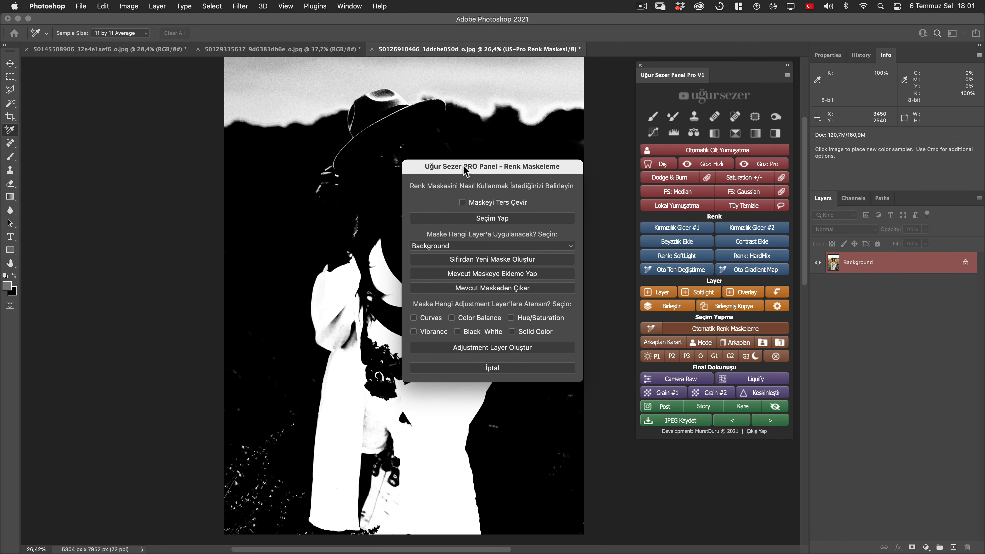
{"action": "left_click_drag", "start_coordinate": [464, 170], "coordinate": [579, 213]}
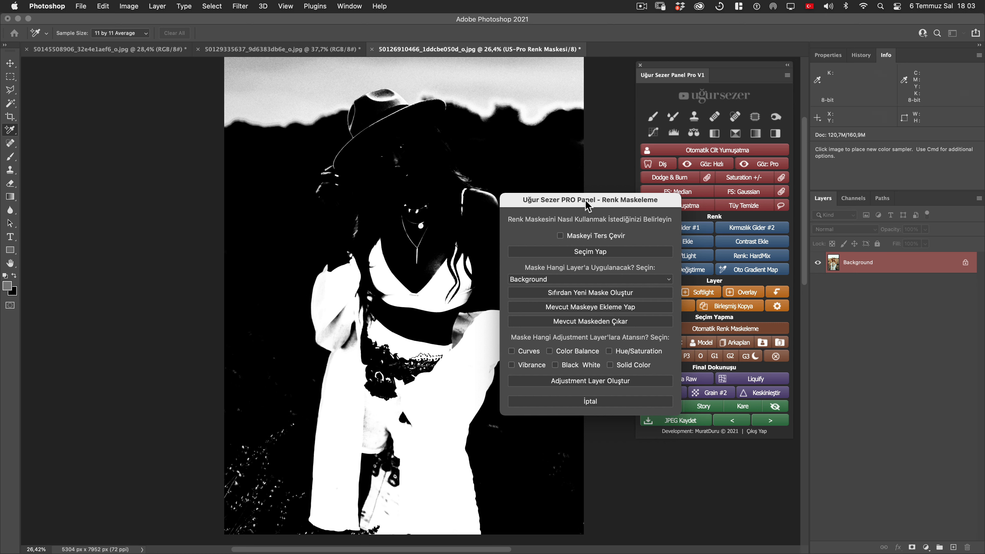
{"action": "left_click_drag", "start_coordinate": [585, 201], "coordinate": [550, 215]}
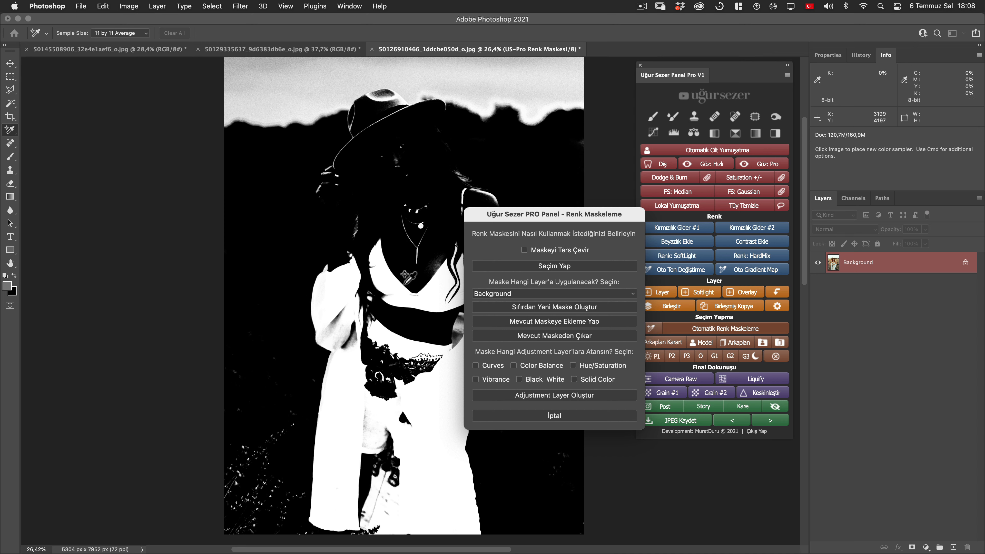
Examine the mask's target layer choices and the available adjustment layer options in the colour masking dialog.
{"action": "left_click", "coordinate": [483, 295]}
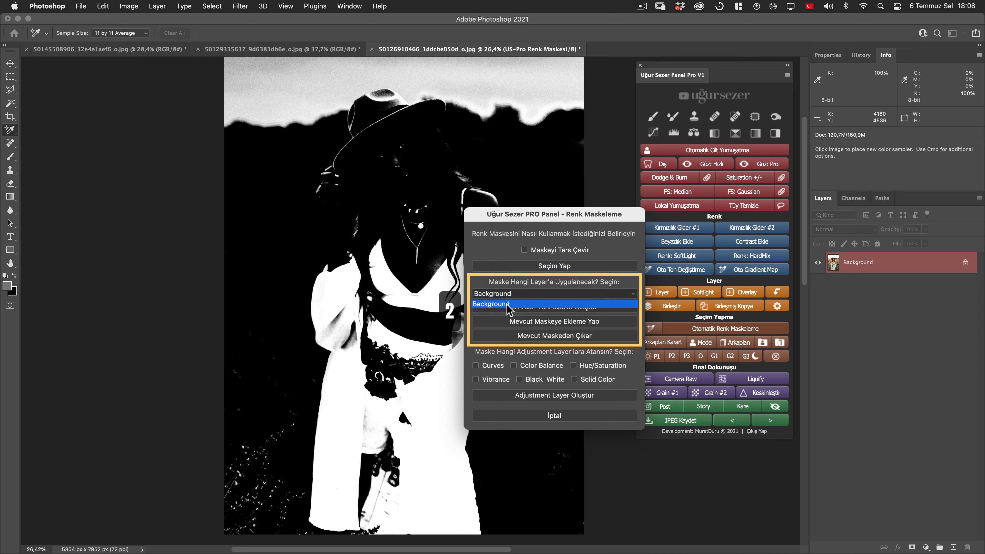
{"action": "left_click", "coordinate": [523, 292]}
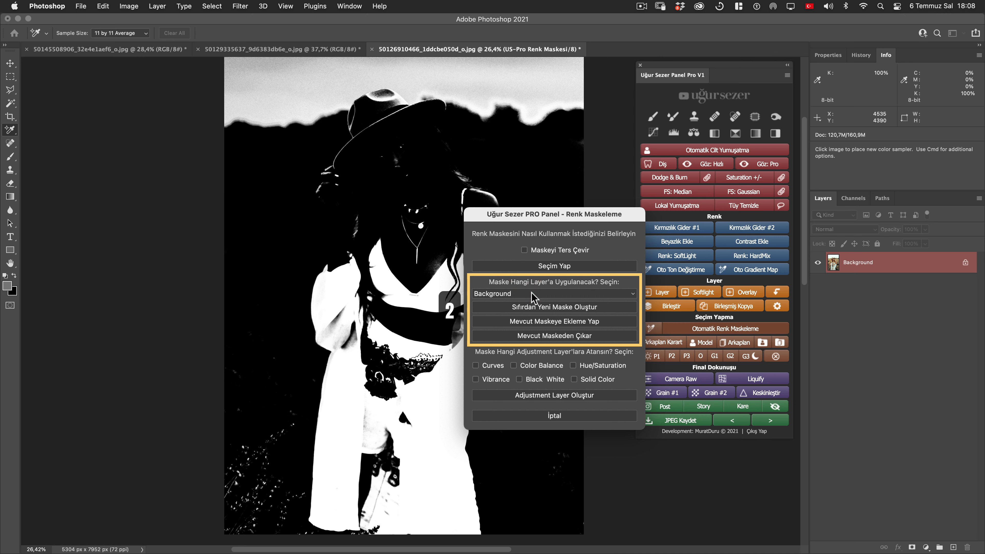
{"action": "left_click", "coordinate": [549, 294]}
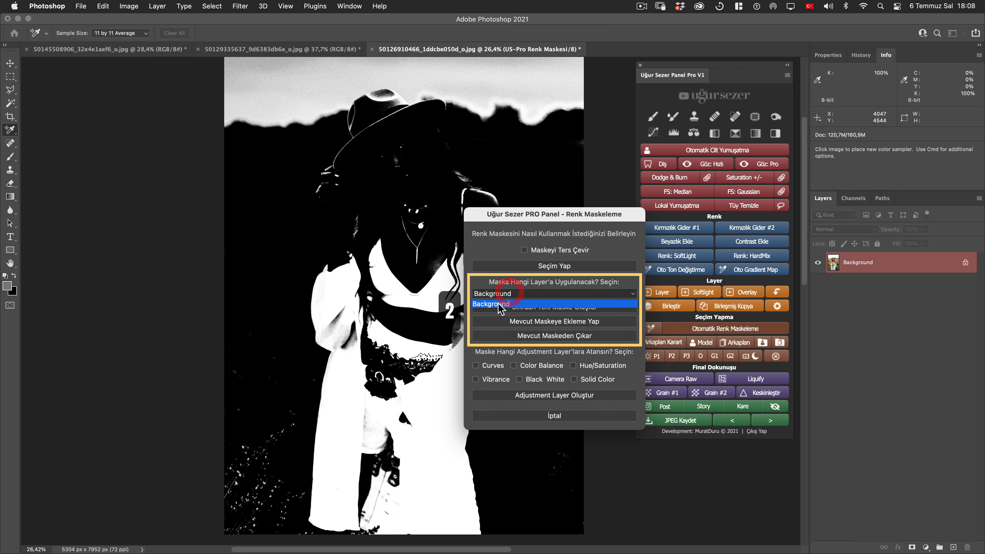
{"action": "left_click", "coordinate": [549, 289]}
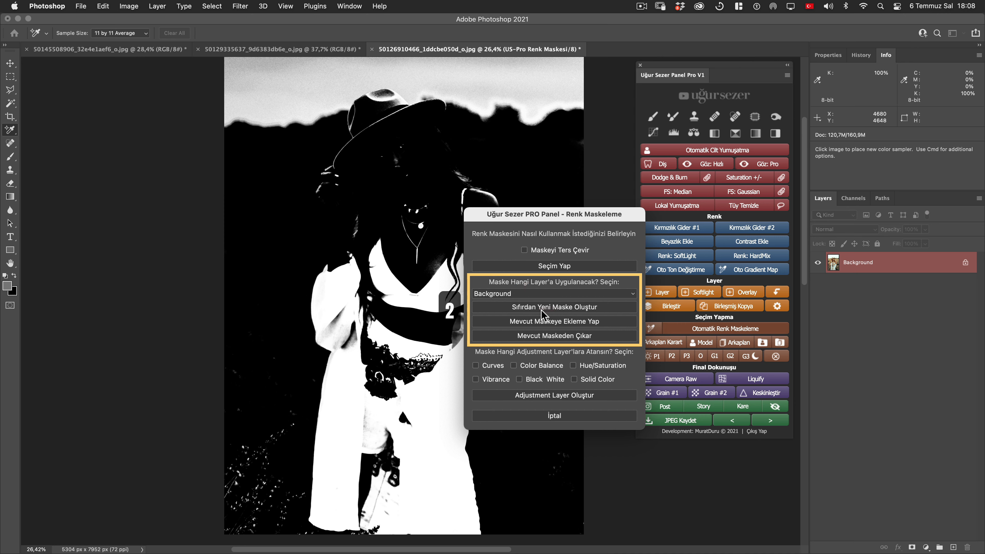
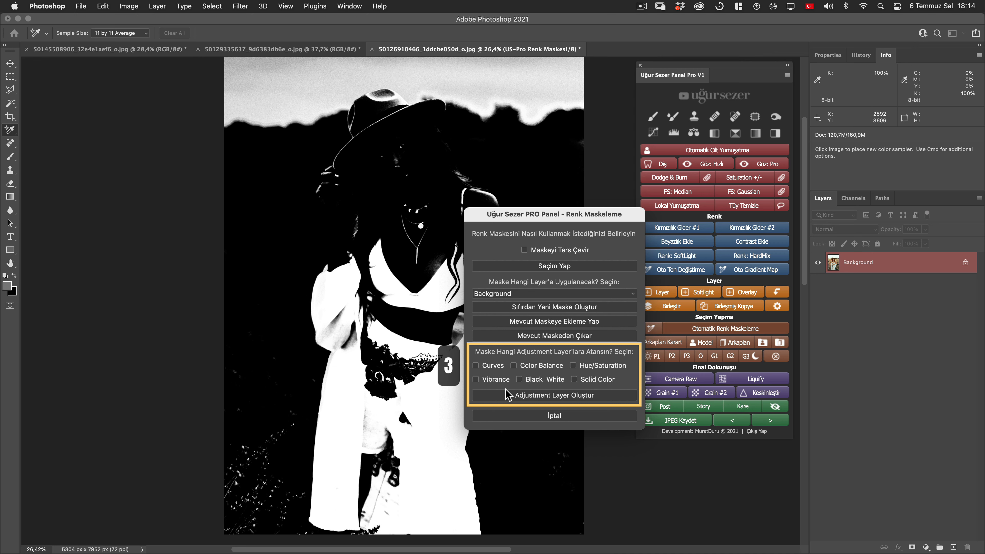
{"action": "left_click", "coordinate": [491, 367]}
{"action": "left_click", "coordinate": [514, 366]}
{"action": "left_click", "coordinate": [573, 365]}
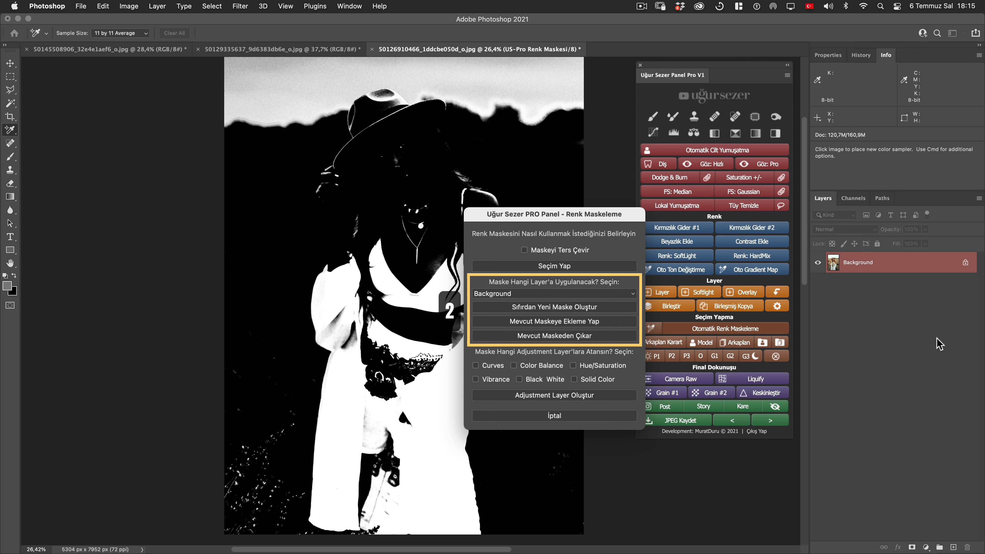
{"action": "left_click", "coordinate": [549, 291]}
{"action": "left_click", "coordinate": [516, 296]}
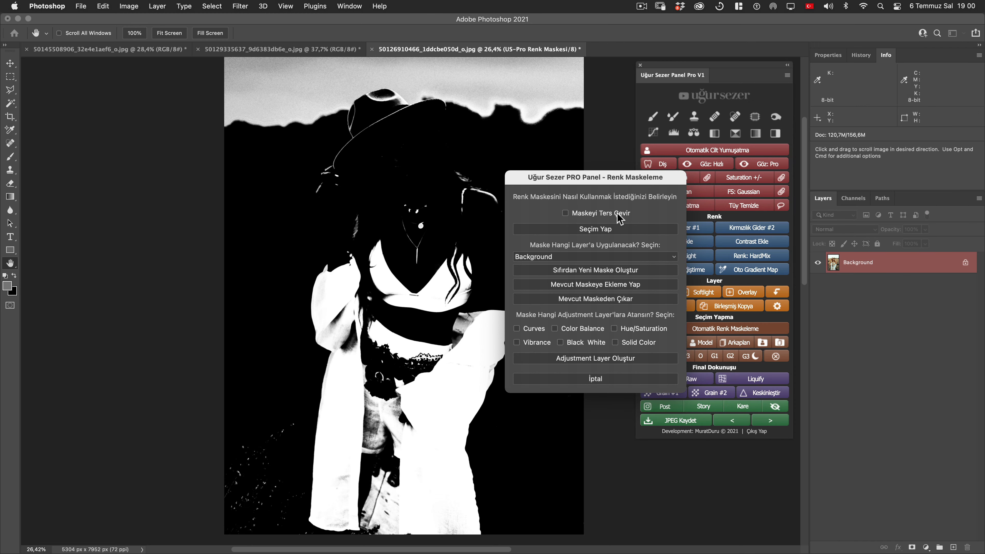
Preview the colour mask inverted, restore its original direction, and make a selection from it.
{"action": "left_click", "coordinate": [617, 214]}
{"action": "left_click", "coordinate": [617, 214]}
{"action": "left_click", "coordinate": [617, 214]}
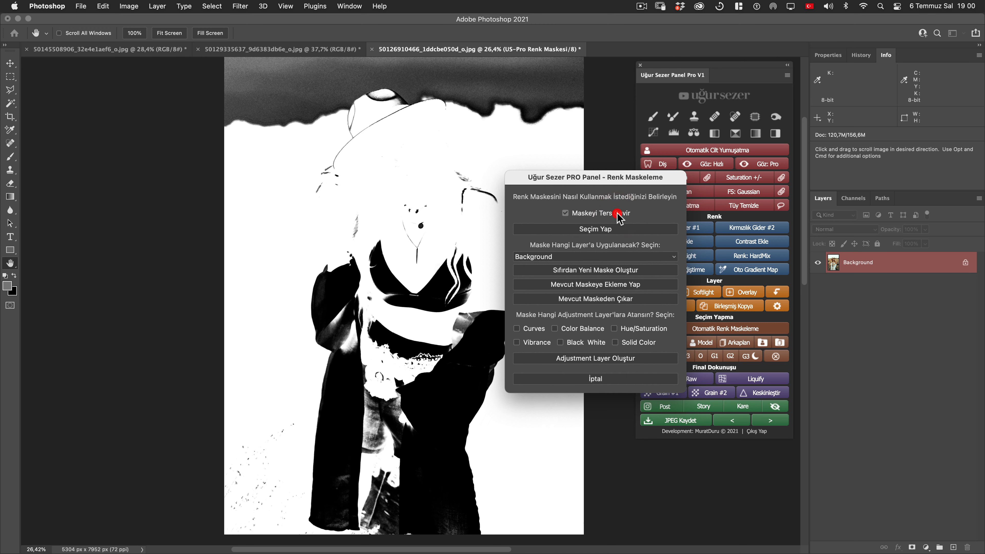
{"action": "left_click", "coordinate": [618, 215]}
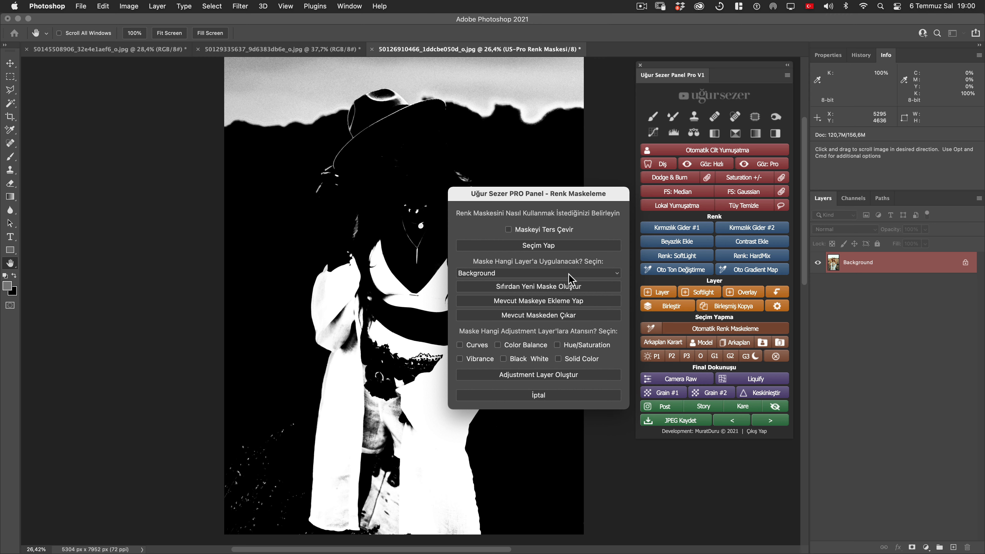
{"action": "left_click", "coordinate": [562, 245]}
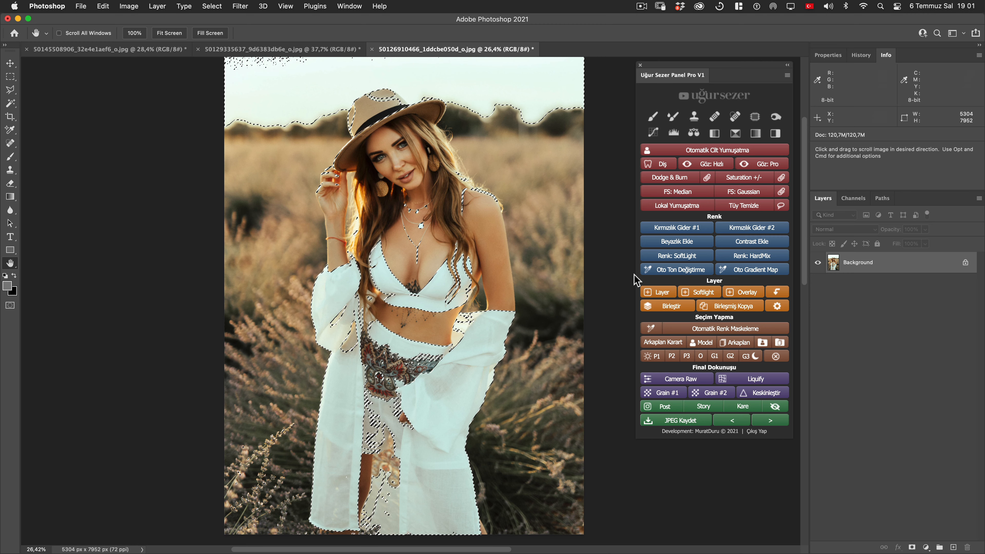
Start the automatic tone change (Oto Ton Değiştirme) on the selection with #CAE3DD sampled from the sleeve as the source colour.
{"action": "left_click", "coordinate": [685, 269]}
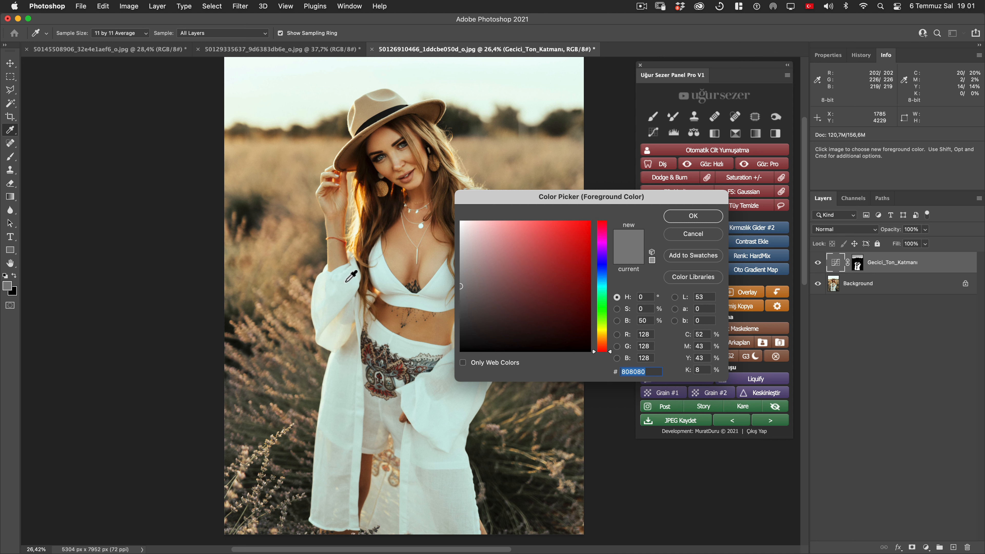
{"action": "left_click", "coordinate": [346, 286]}
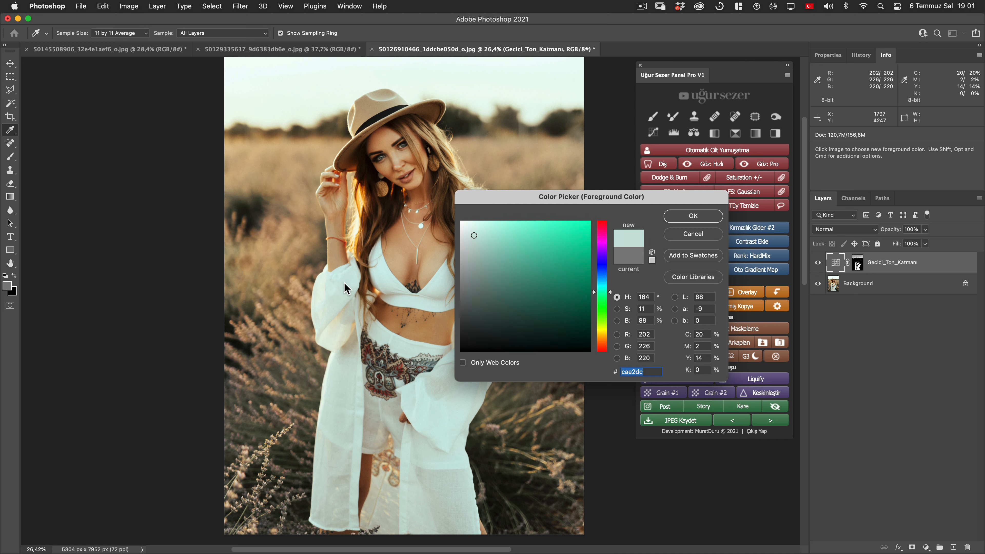
{"action": "left_click", "coordinate": [343, 287]}
{"action": "left_click", "coordinate": [345, 313]}
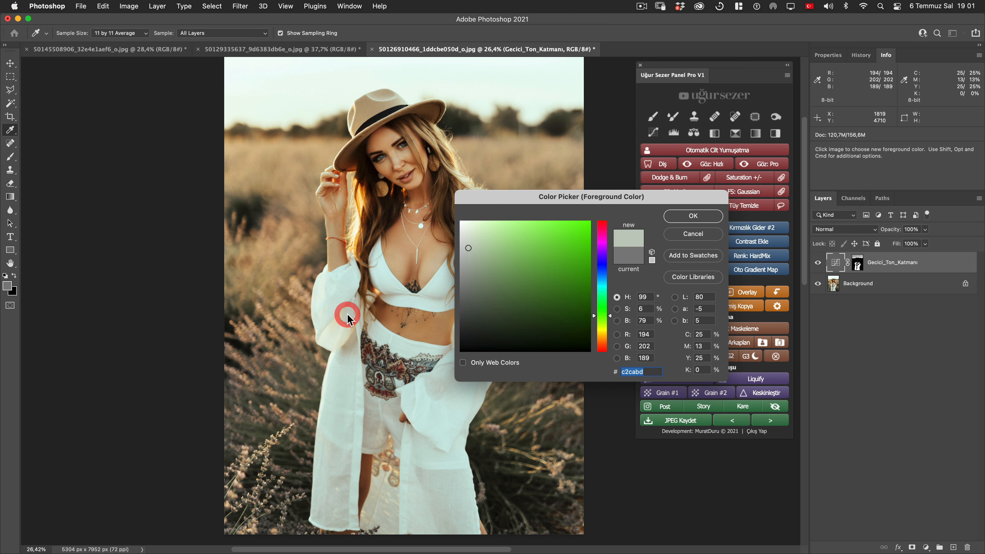
{"action": "left_click", "coordinate": [417, 414]}
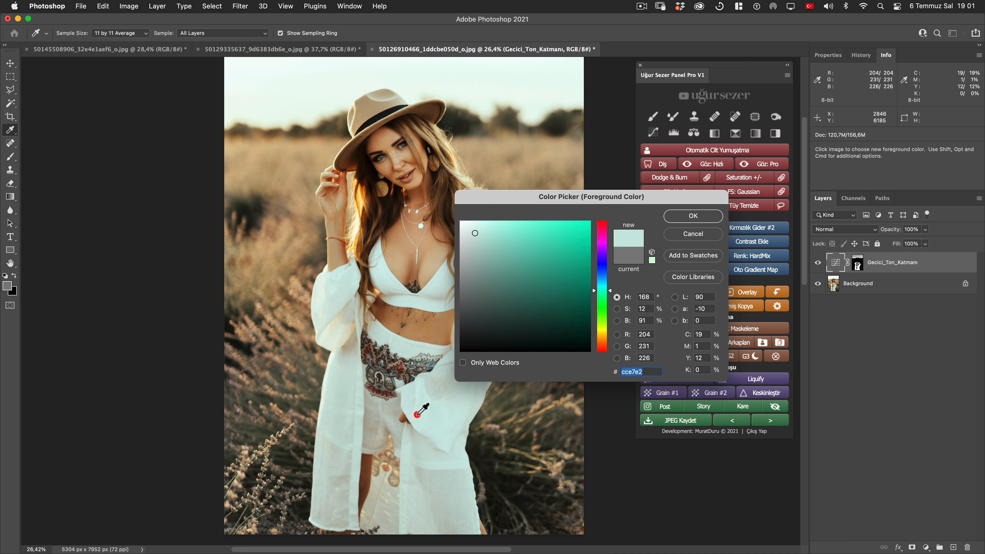
{"action": "left_click", "coordinate": [343, 287]}
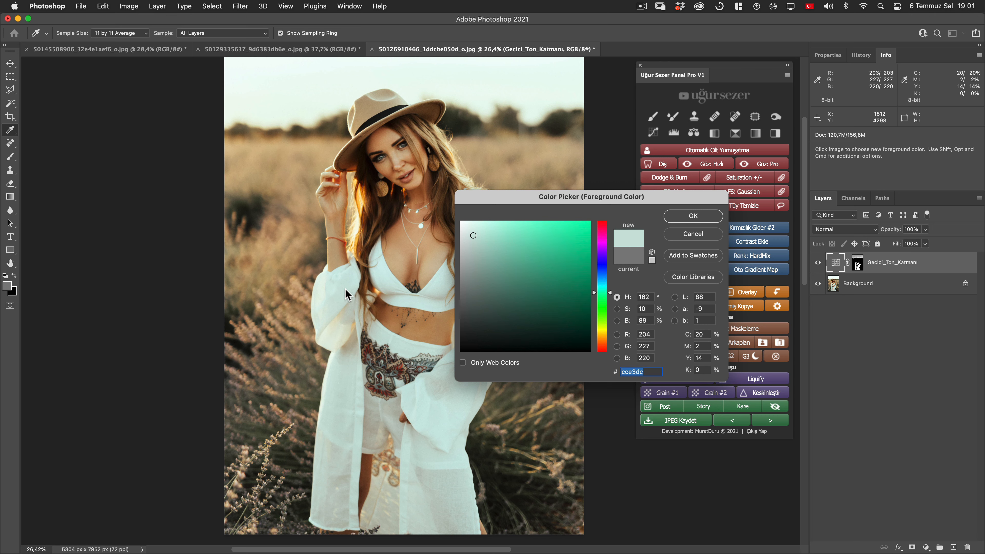
{"action": "left_click", "coordinate": [344, 288]}
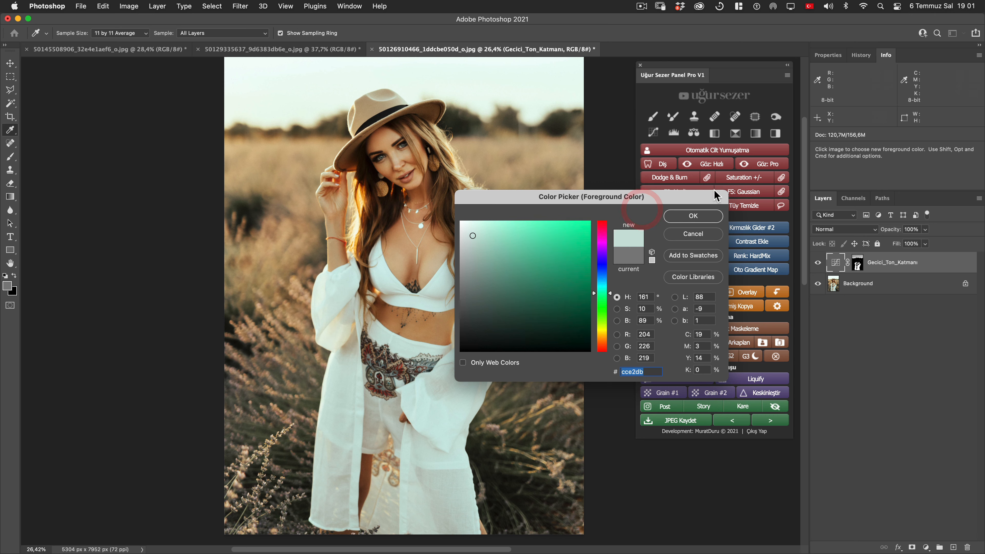
{"action": "left_click", "coordinate": [349, 285]}
{"action": "left_click", "coordinate": [693, 215]}
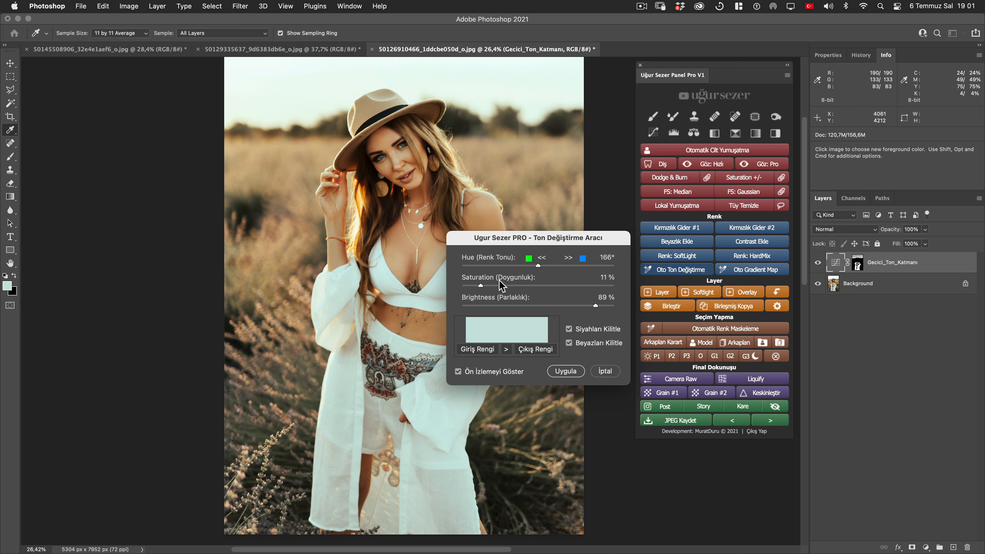
Reduce the output tone's saturation to reach #D8E3E0, and apply the tone change.
{"action": "left_click_drag", "start_coordinate": [481, 286], "coordinate": [476, 286]}
{"action": "left_click", "coordinate": [472, 286]}
{"action": "left_click", "coordinate": [469, 286]}
{"action": "left_click", "coordinate": [565, 371]}
Compare the white clothing with and without the tone change layer, up close and in full view, by toggling its visibility.
{"action": "left_click", "coordinate": [817, 263]}
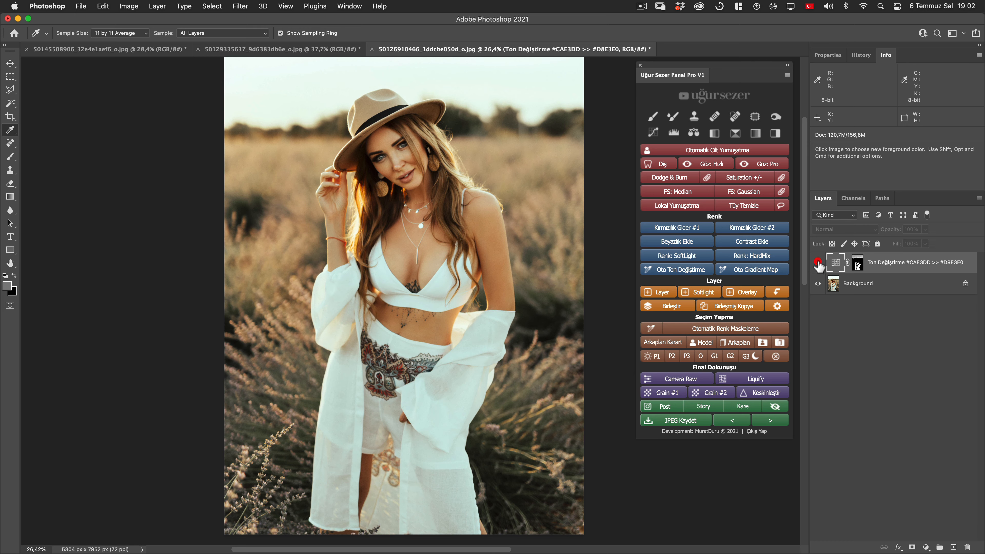
{"action": "left_click", "coordinate": [817, 263]}
{"action": "left_click_drag", "start_coordinate": [407, 282], "coordinate": [453, 284]}
{"action": "left_click", "coordinate": [817, 263]}
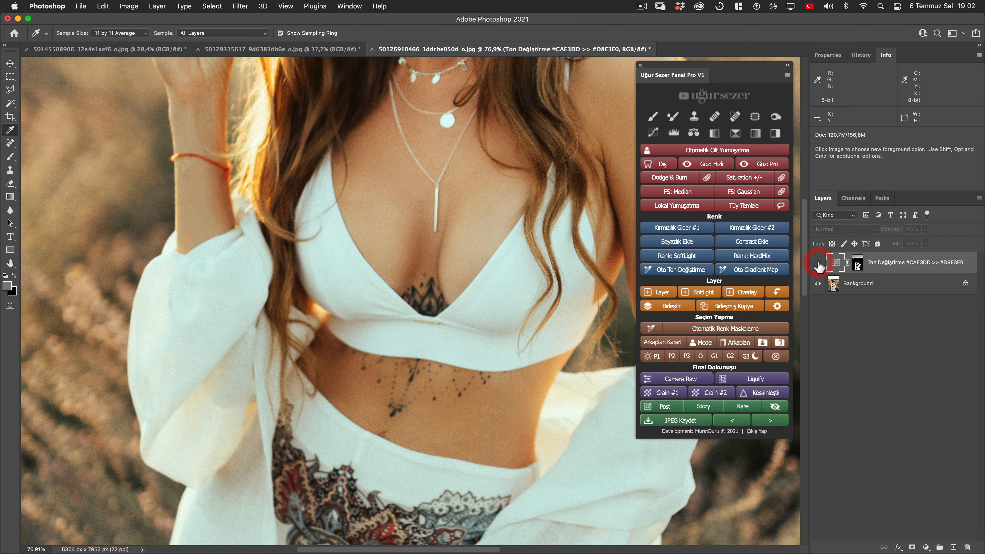
{"action": "left_click", "coordinate": [817, 263]}
{"action": "left_click", "coordinate": [818, 263]}
{"action": "left_click", "coordinate": [817, 263]}
{"action": "left_click", "coordinate": [817, 263]}
{"action": "left_click", "coordinate": [820, 264]}
{"action": "left_click", "coordinate": [820, 264]}
{"action": "left_click", "coordinate": [820, 264]}
{"action": "left_click", "coordinate": [820, 264]}
{"action": "left_click", "coordinate": [820, 263]}
{"action": "left_click_drag", "start_coordinate": [504, 278], "coordinate": [468, 277]}
{"action": "left_click_drag", "start_coordinate": [564, 326], "coordinate": [490, 313]}
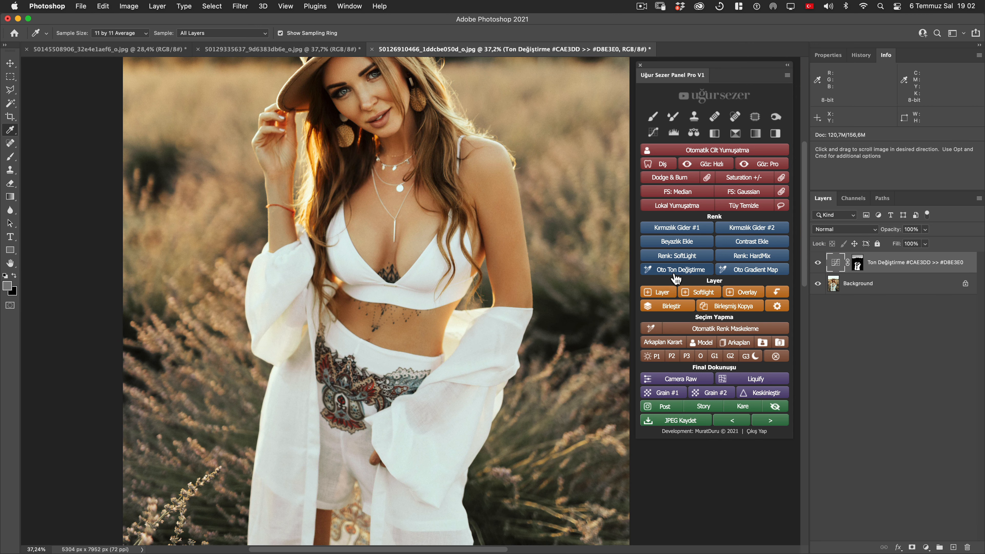
{"action": "left_click", "coordinate": [819, 263]}
{"action": "left_click", "coordinate": [818, 263]}
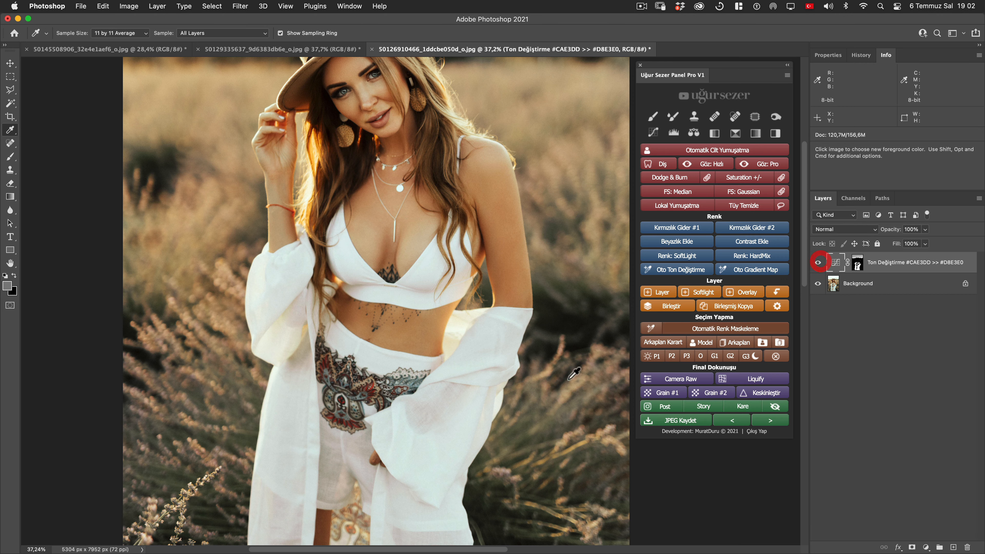
{"action": "scroll", "coordinate": [487, 359], "scroll_direction": "up", "scroll_amount": 3}
{"action": "left_click_drag", "start_coordinate": [488, 358], "coordinate": [500, 342]}
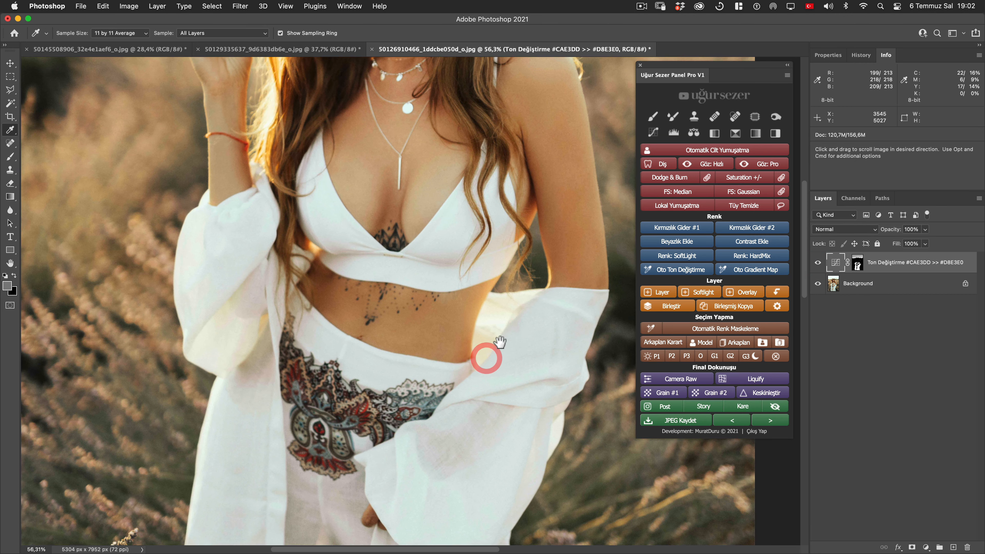
{"action": "left_click", "coordinate": [818, 263]}
{"action": "left_click", "coordinate": [818, 263]}
{"action": "left_click", "coordinate": [818, 264]}
{"action": "left_click", "coordinate": [818, 263]}
{"action": "scroll", "coordinate": [485, 233], "scroll_direction": "down", "scroll_amount": 5}
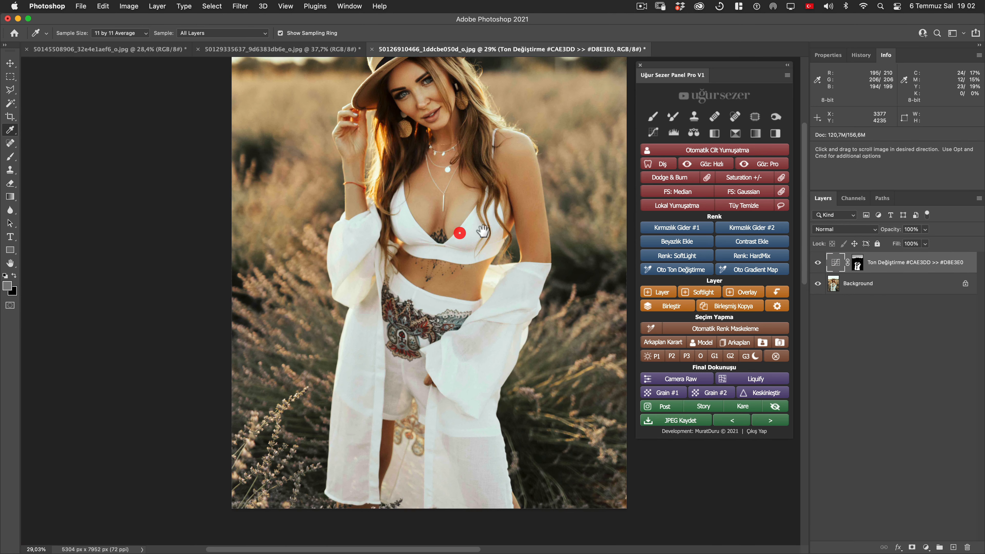
{"action": "left_click_drag", "start_coordinate": [483, 232], "coordinate": [442, 262]}
{"action": "left_click", "coordinate": [818, 264]}
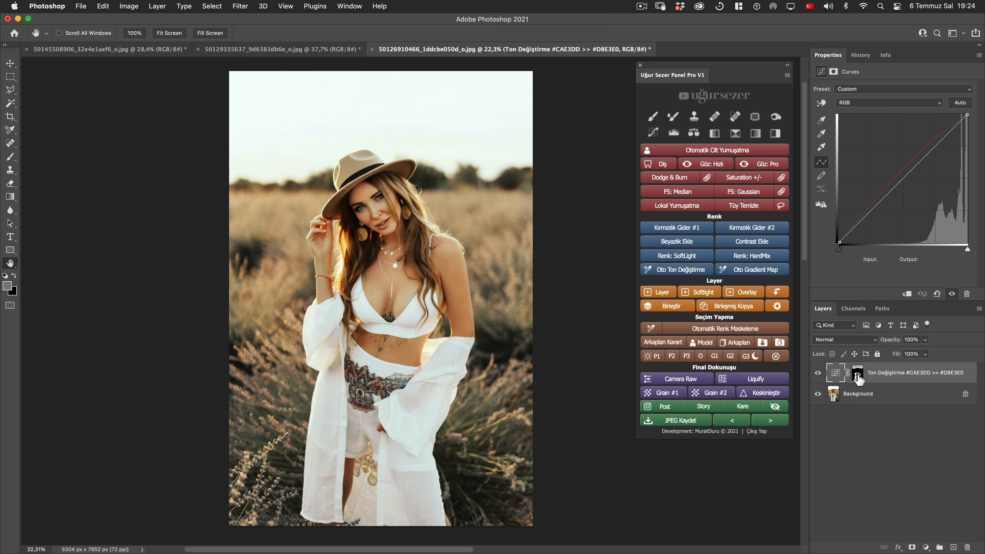
Show the tone change layer's mask on its own and paint the sky black with a 1600 px brush at 100% flow.
{"action": "left_click", "coordinate": [857, 375], "text": "alt"}
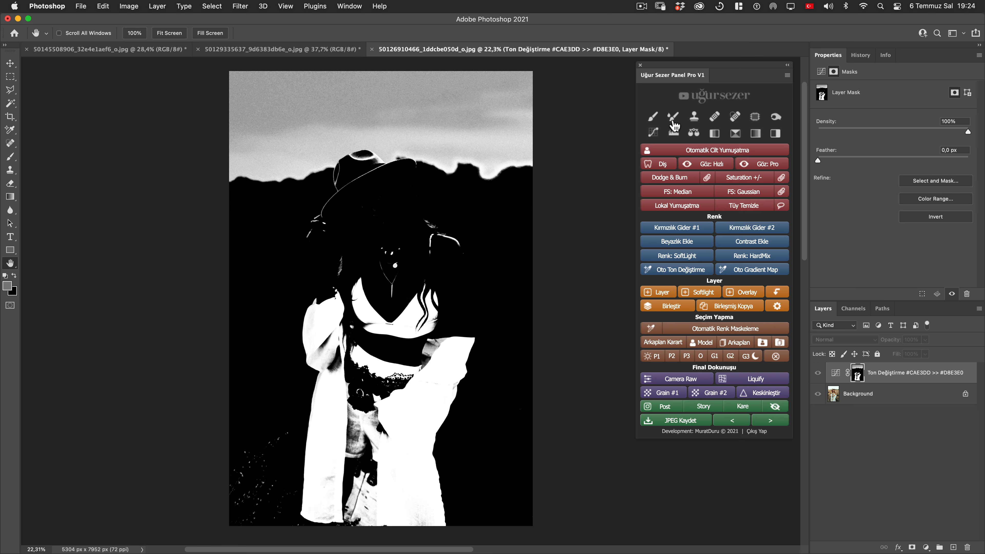
{"action": "left_click", "coordinate": [654, 120]}
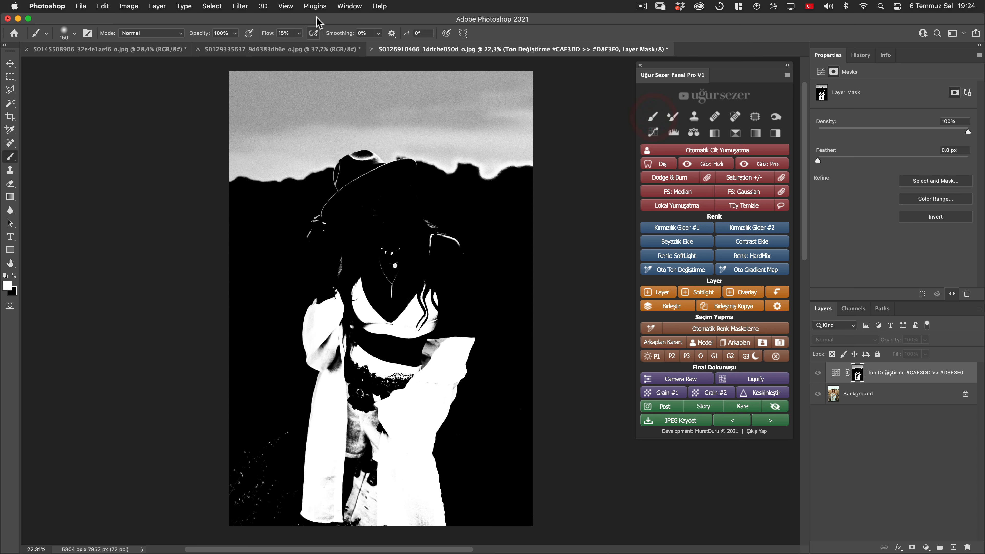
{"action": "left_click_drag", "start_coordinate": [267, 37], "coordinate": [414, 38]}
{"action": "left_click", "coordinate": [14, 275]}
{"action": "key", "text": "bracketright"}
{"action": "key", "text": "bracketright"}
{"action": "key", "text": "bracketright"}
{"action": "key", "text": "bracketright"}
{"action": "key", "text": "bracketright"}
{"action": "key", "text": "bracketright"}
{"action": "key", "text": "bracketright"}
{"action": "key", "text": "bracketright"}
{"action": "key", "text": "bracketright"}
{"action": "key", "text": "bracketright"}
{"action": "key", "text": "bracketright"}
{"action": "key", "text": "bracketright"}
{"action": "key", "text": "bracketright"}
{"action": "key", "text": "bracketright"}
{"action": "key", "text": "bracketright"}
{"action": "key", "text": "bracketright"}
{"action": "key", "text": "bracketright"}
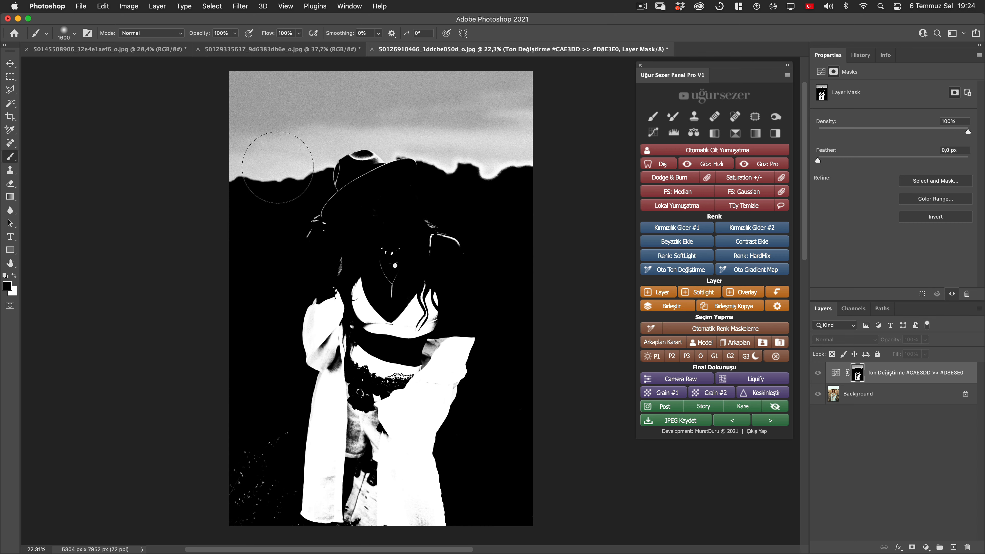
{"action": "mouse_move", "coordinate": [193, 88]}
{"action": "left_mouse_down"}
{"action": "mouse_move", "coordinate": [598, 97]}
{"action": "mouse_move", "coordinate": [196, 160]}
{"action": "mouse_move", "coordinate": [248, 174]}
{"action": "left_mouse_up"}
Paint black over the leftover hat, face, necklace and shoulder areas of the mask, shrinking the brush down to 500 px.
{"action": "key", "text": "bracketleft"}
{"action": "key", "text": "bracketleft"}
{"action": "mouse_move", "coordinate": [348, 209]}
{"action": "left_mouse_down"}
{"action": "mouse_move", "coordinate": [406, 186]}
{"action": "mouse_move", "coordinate": [342, 240]}
{"action": "mouse_move", "coordinate": [379, 204]}
{"action": "left_mouse_up"}
{"action": "key", "text": "bracketleft"}
{"action": "key", "text": "bracketleft"}
{"action": "key", "text": "bracketleft"}
{"action": "key", "text": "bracketleft"}
{"action": "key", "text": "bracketleft"}
{"action": "key", "text": "bracketleft"}
{"action": "mouse_move", "coordinate": [393, 268]}
{"action": "left_mouse_down"}
{"action": "mouse_move", "coordinate": [411, 215]}
{"action": "mouse_move", "coordinate": [432, 220]}
{"action": "mouse_move", "coordinate": [395, 269]}
{"action": "mouse_move", "coordinate": [404, 249]}
{"action": "mouse_move", "coordinate": [477, 241]}
{"action": "mouse_move", "coordinate": [450, 246]}
{"action": "mouse_move", "coordinate": [454, 219]}
{"action": "mouse_move", "coordinate": [409, 241]}
{"action": "left_mouse_up"}
{"action": "key", "text": "bracketleft"}
{"action": "key", "text": "bracketleft"}
{"action": "key", "text": "bracketleft"}
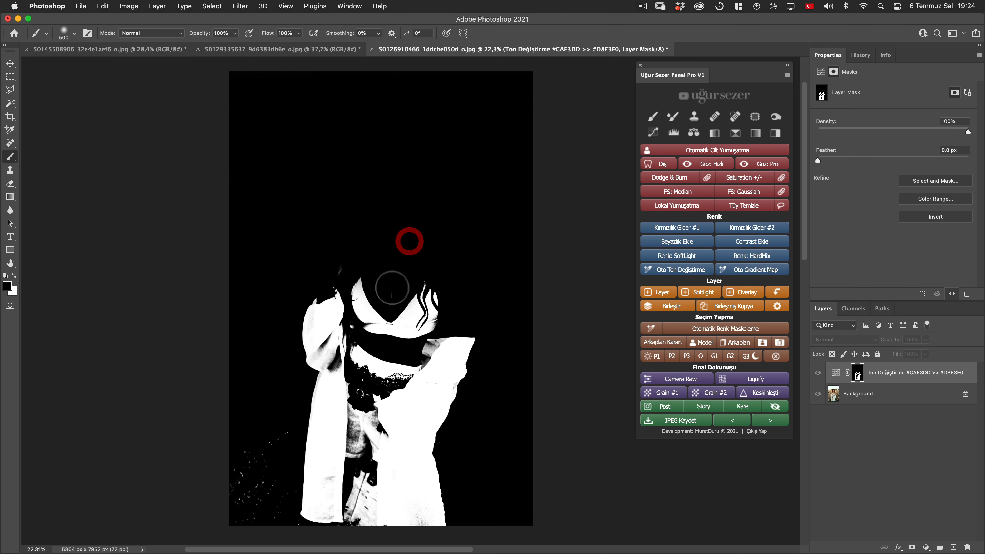
{"action": "left_click", "coordinate": [323, 259]}
Paint out the white specks in the grass beside the long coat on the mask with a 1000 px black brush.
{"action": "key", "text": "bracketright"}
{"action": "key", "text": "bracketright"}
{"action": "key", "text": "bracketright"}
{"action": "key", "text": "bracketright"}
{"action": "key", "text": "bracketright"}
{"action": "key", "text": "bracketright"}
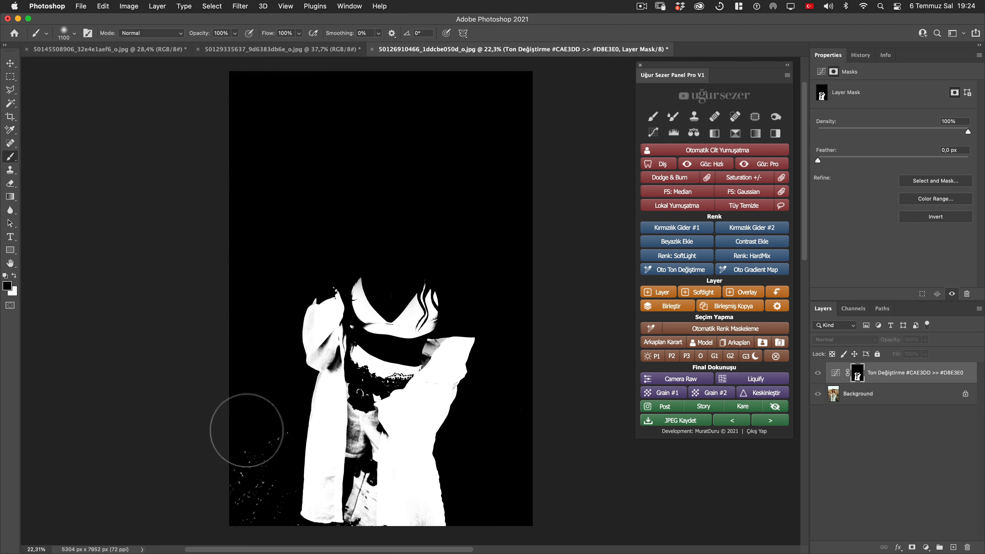
{"action": "key", "text": "bracketleft"}
{"action": "mouse_move", "coordinate": [246, 430]}
{"action": "left_mouse_down"}
{"action": "mouse_move", "coordinate": [251, 483]}
{"action": "mouse_move", "coordinate": [229, 514]}
{"action": "mouse_move", "coordinate": [250, 511]}
{"action": "mouse_move", "coordinate": [273, 488]}
{"action": "mouse_move", "coordinate": [259, 515]}
{"action": "mouse_move", "coordinate": [298, 529]}
{"action": "mouse_move", "coordinate": [284, 477]}
{"action": "left_mouse_up"}
{"action": "key", "text": "bracketleft"}
{"action": "key", "text": "bracketleft"}
{"action": "key", "text": "bracketleft"}
{"action": "key", "text": "bracketleft"}
{"action": "key", "text": "bracketleft"}
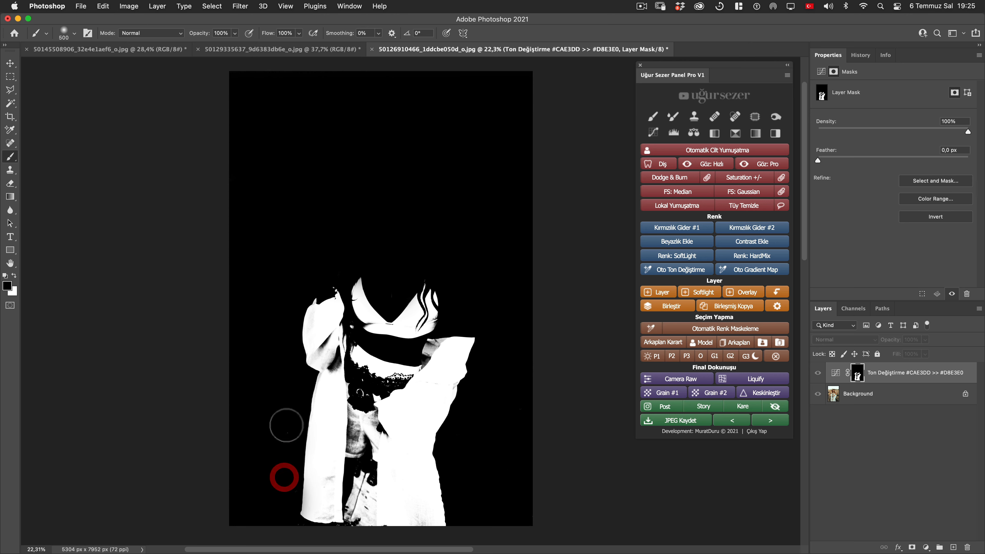
{"action": "key", "text": "bracketright"}
{"action": "key", "text": "bracketright"}
{"action": "key", "text": "bracketright"}
{"action": "key", "text": "bracketright"}
{"action": "key", "text": "bracketright"}
{"action": "key", "text": "bracketright"}
{"action": "key", "text": "bracketright"}
{"action": "key", "text": "bracketright"}
{"action": "key", "text": "bracketright"}
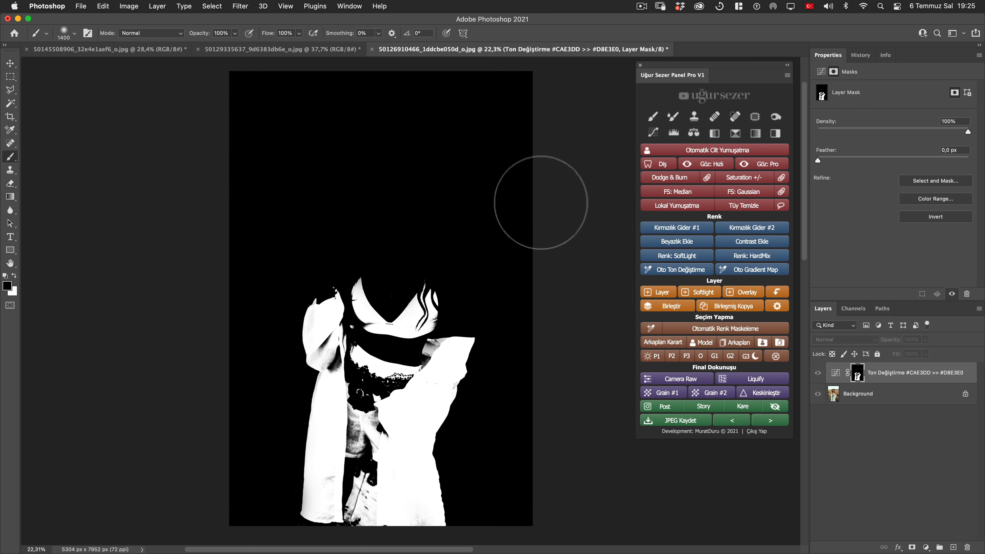
Return from the mask to the normal image and compare it with the tone change layer hidden and shown.
{"action": "left_click", "coordinate": [835, 373]}
{"action": "left_click", "coordinate": [818, 373]}
{"action": "left_click", "coordinate": [819, 374]}
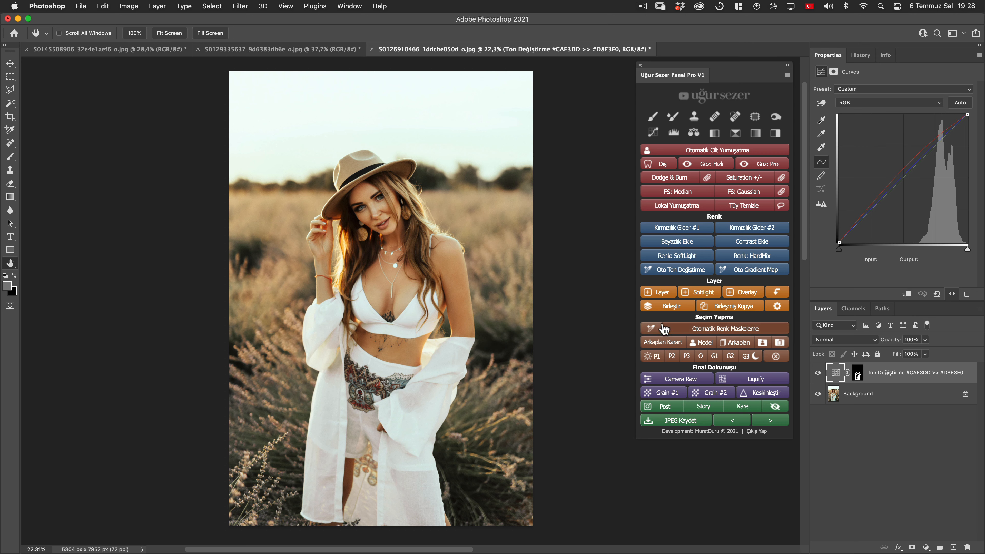
Place nine colour samples across the field on both sides of the model for automatic colour masking (Otomatik Renk Maskeleme).
{"action": "left_click", "coordinate": [652, 329]}
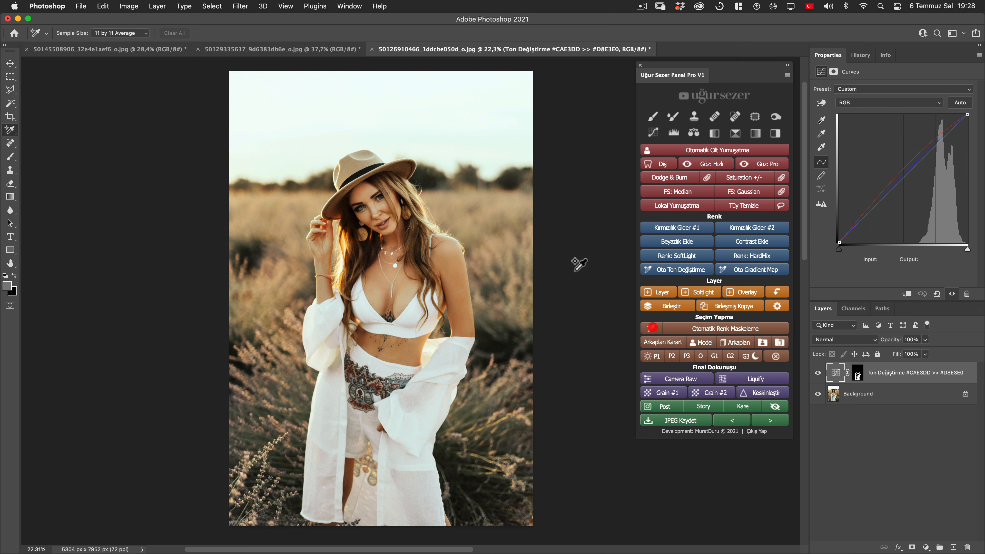
{"action": "left_click", "coordinate": [444, 204]}
{"action": "left_click", "coordinate": [506, 206]}
{"action": "left_click", "coordinate": [507, 273]}
{"action": "left_click", "coordinate": [293, 199]}
{"action": "left_click", "coordinate": [272, 255]}
{"action": "left_click", "coordinate": [284, 306]}
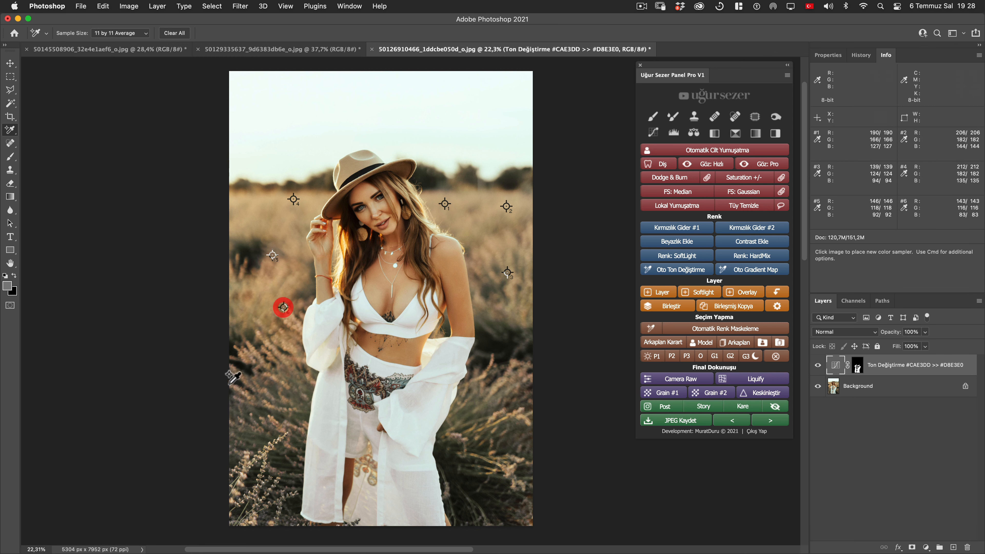
{"action": "left_click", "coordinate": [284, 385]}
{"action": "left_click", "coordinate": [489, 400]}
{"action": "left_click", "coordinate": [495, 454]}
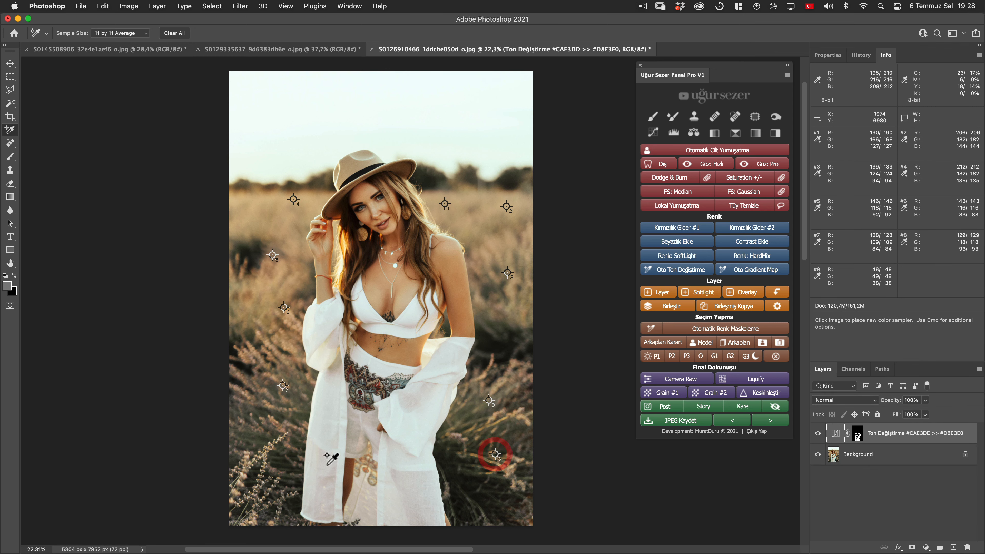
Generate the colour mask from the field samples, create a Color Balance adjustment layer with it, and inspect the layer's mask.
{"action": "left_click", "coordinate": [741, 329]}
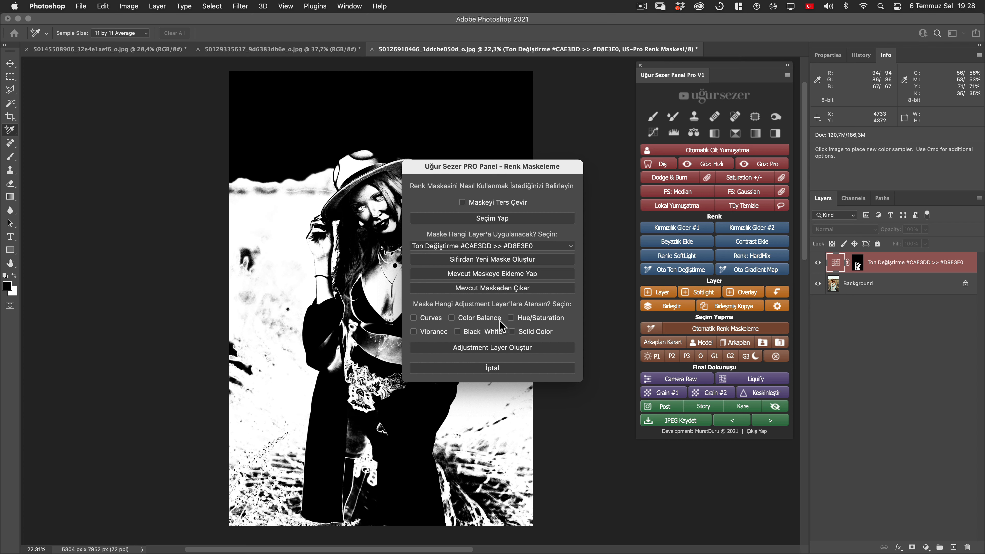
{"action": "left_click", "coordinate": [479, 318]}
{"action": "left_click", "coordinate": [504, 348]}
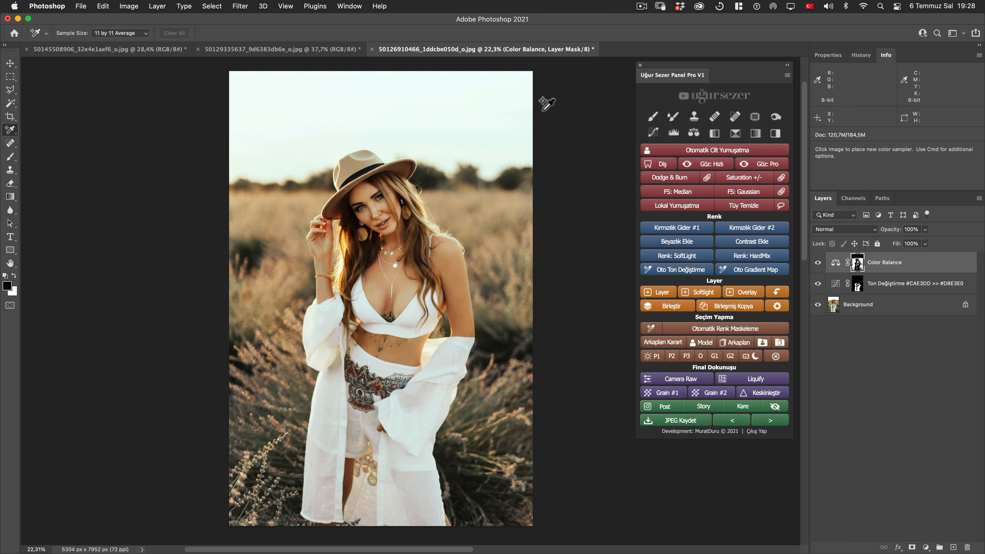
{"action": "left_click", "coordinate": [858, 265], "text": "alt"}
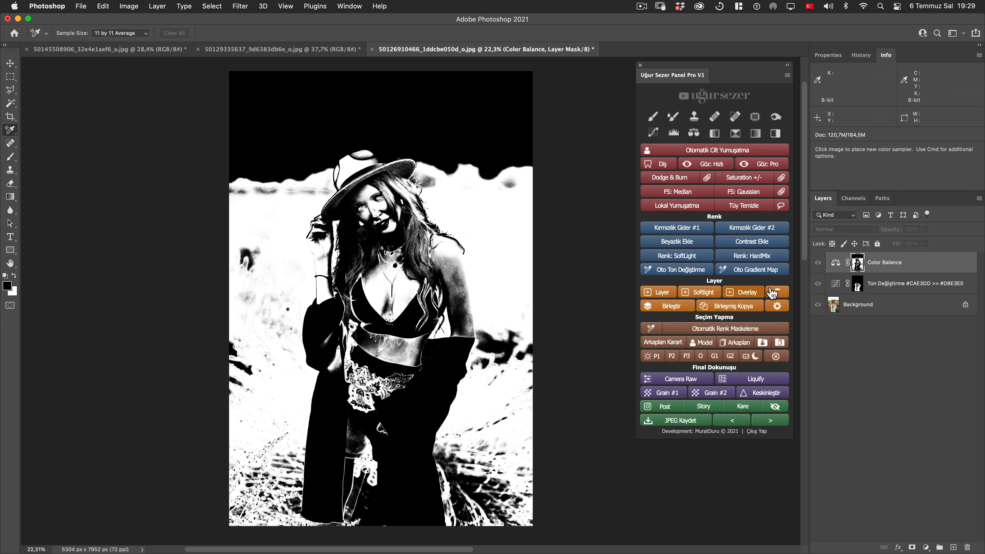
{"action": "left_click", "coordinate": [836, 265]}
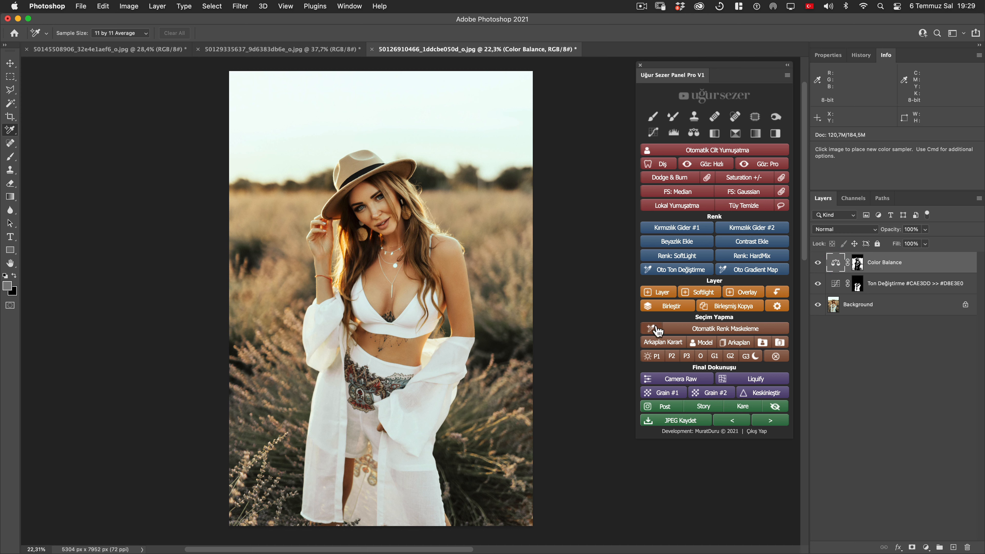
Place new colour samples on the darker shrubs and shadowed grass on both sides of the model.
{"action": "left_click", "coordinate": [243, 250]}
{"action": "left_click", "coordinate": [258, 243]}
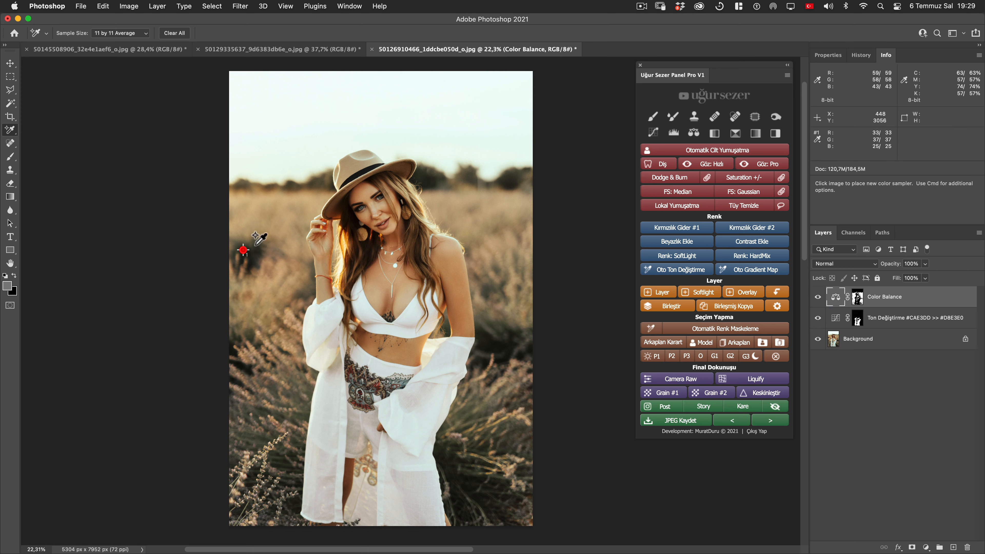
{"action": "left_click", "coordinate": [269, 254]}
{"action": "left_click", "coordinate": [235, 348]}
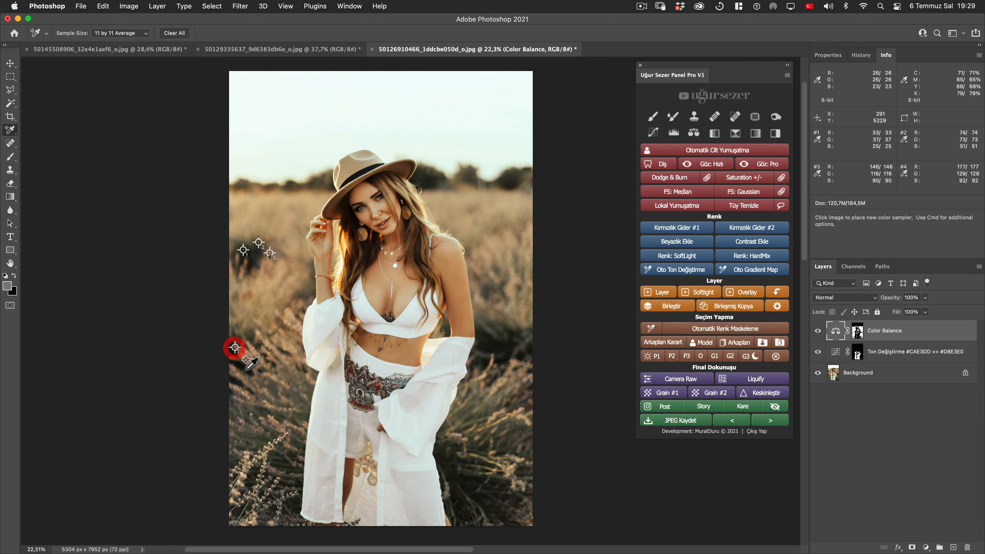
{"action": "left_click", "coordinate": [245, 369]}
{"action": "left_click", "coordinate": [483, 346]}
{"action": "left_click", "coordinate": [491, 329]}
{"action": "left_click", "coordinate": [526, 339]}
{"action": "left_click", "coordinate": [474, 482]}
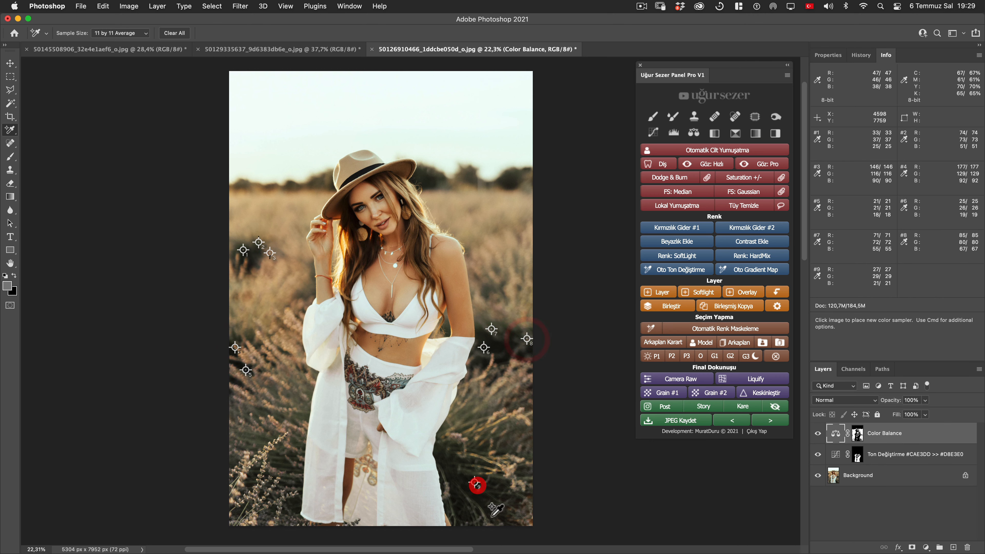
{"action": "left_click", "coordinate": [503, 440]}
Generate a colour mask from the shadow samples and add it to the Color Balance layer's existing mask (Mevcut Maskeye Ekleme Yap).
{"action": "left_click", "coordinate": [732, 331]}
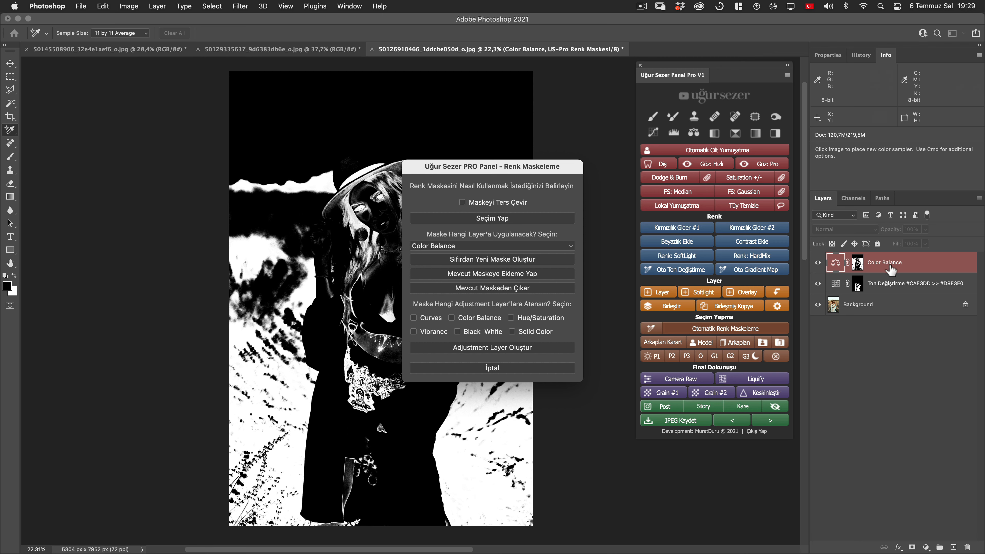
{"action": "left_click", "coordinate": [471, 245]}
{"action": "left_click", "coordinate": [476, 244]}
{"action": "left_click", "coordinate": [467, 248]}
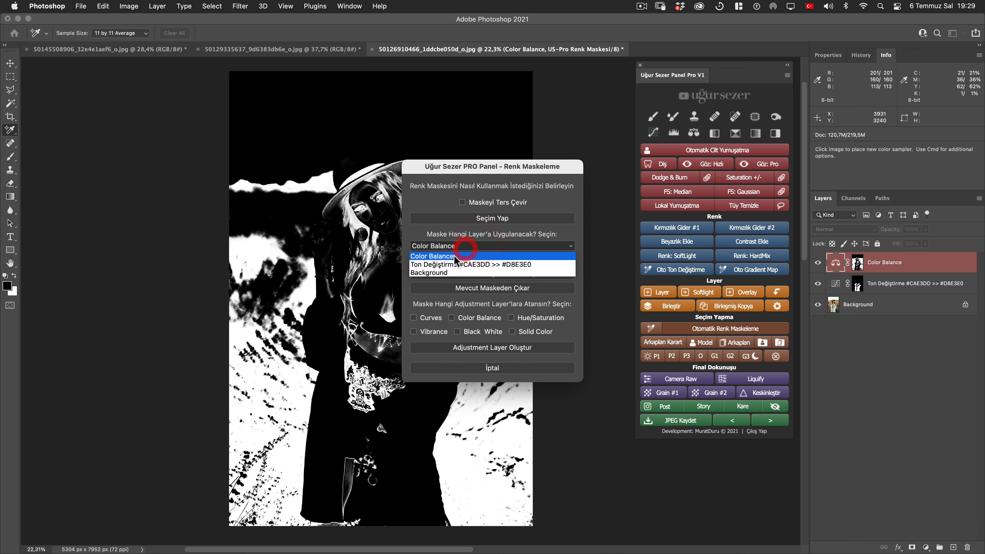
{"action": "left_click", "coordinate": [457, 254]}
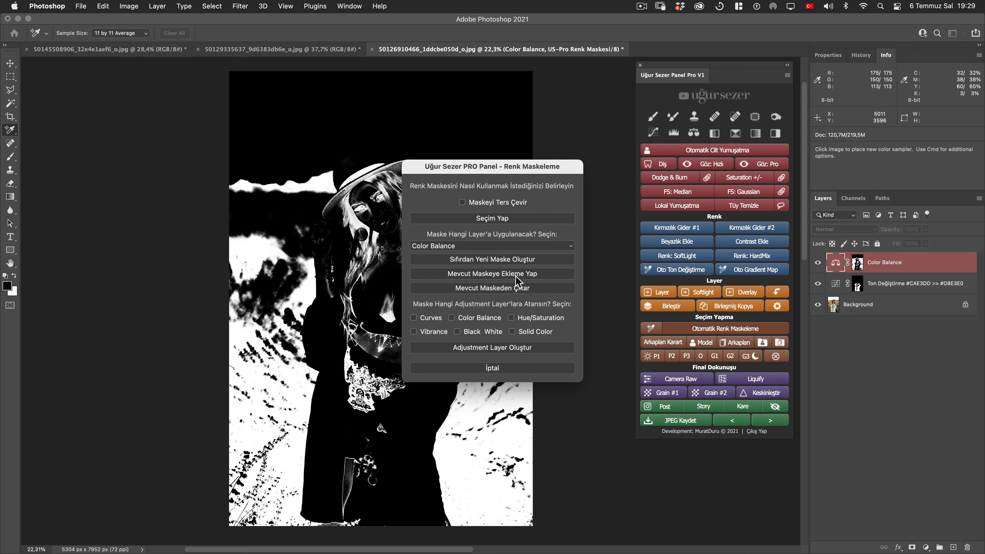
{"action": "left_click", "coordinate": [438, 247]}
{"action": "left_click", "coordinate": [437, 253]}
{"action": "left_click", "coordinate": [525, 275]}
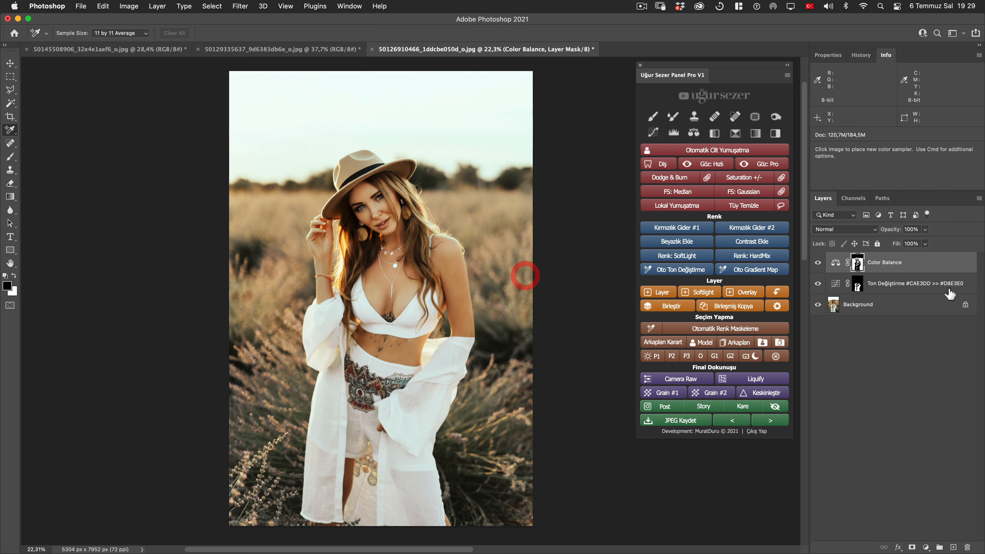
Examine the extended Color Balance mask on its own and return to the normal image view.
{"action": "left_click", "coordinate": [857, 265], "text": "alt"}
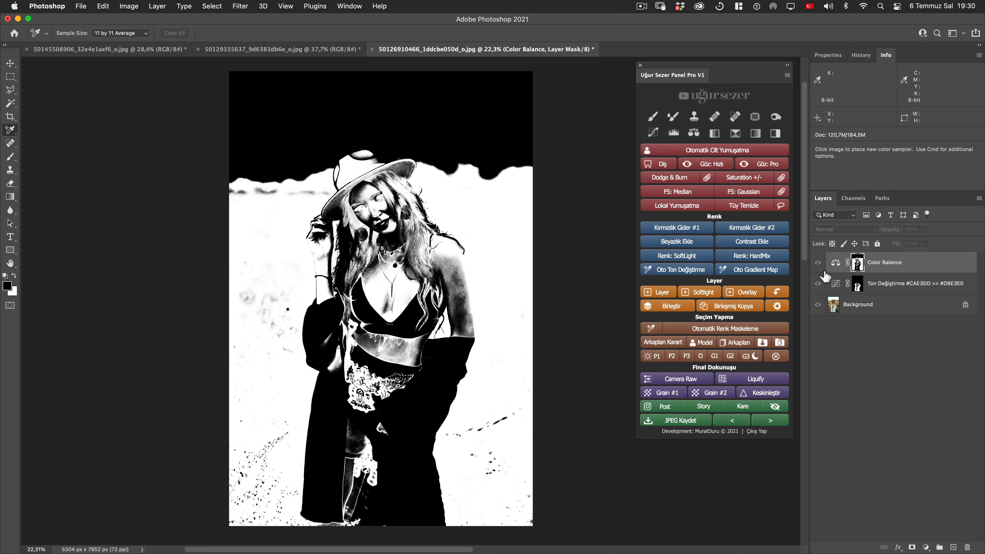
{"action": "key", "text": "h"}
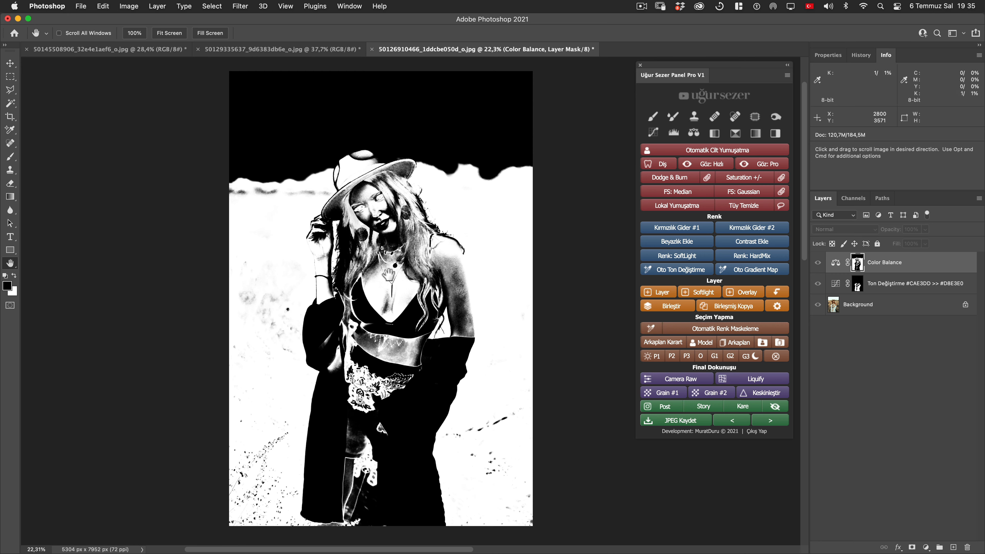
{"action": "left_click", "coordinate": [835, 263]}
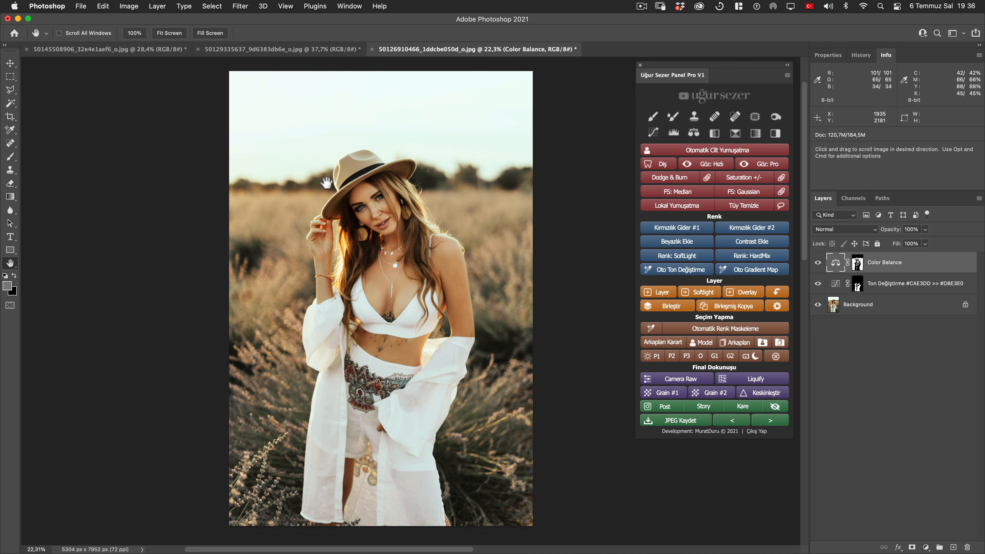
Try the automatic Model selection, switch to the background (Arkaplan) selection, and clear the selection.
{"action": "left_click", "coordinate": [709, 343]}
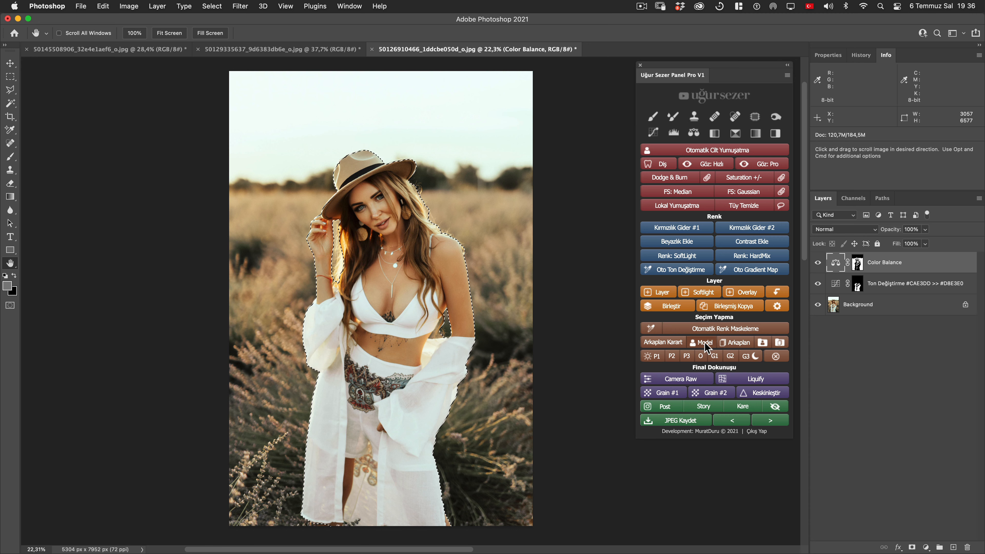
{"action": "left_click", "coordinate": [743, 343]}
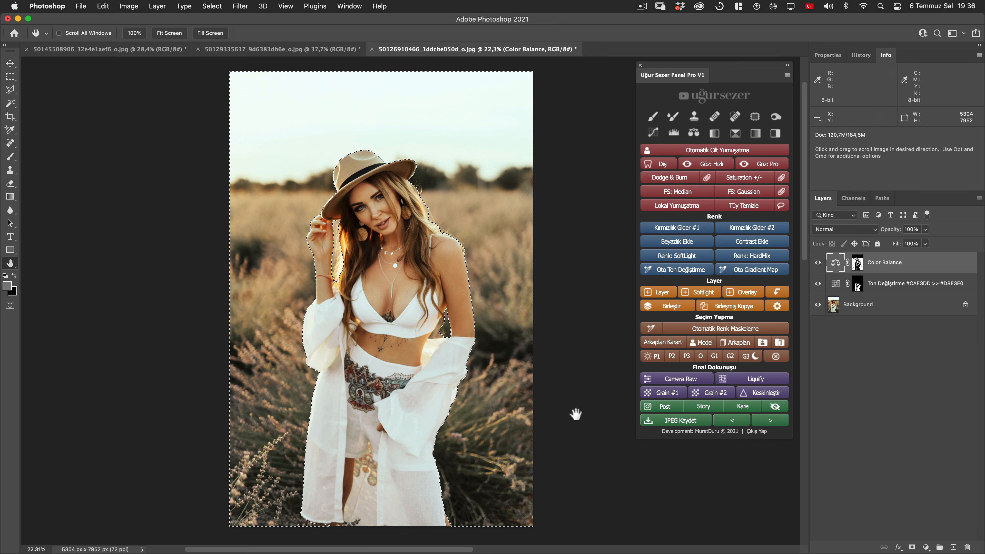
{"action": "left_click", "coordinate": [777, 358]}
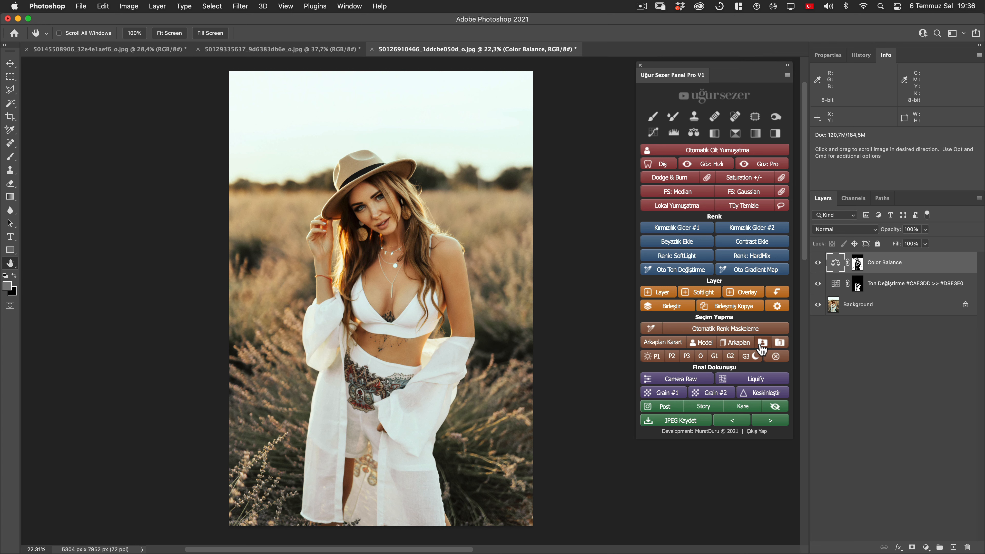
Create a group with an automatic background mask (Arkaplan | Grup), view its mask on its own, and return to the image.
{"action": "left_click", "coordinate": [780, 343]}
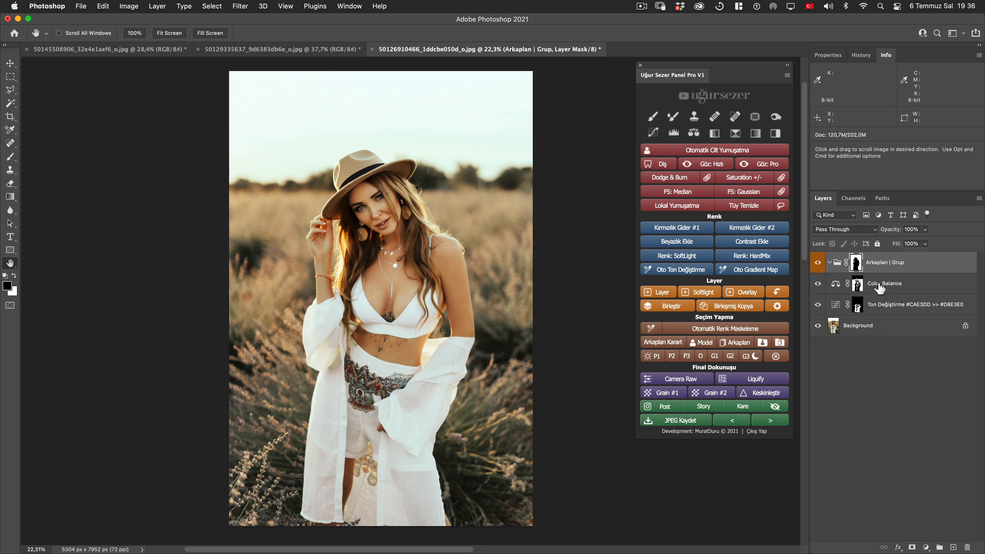
{"action": "left_click", "coordinate": [856, 263]}
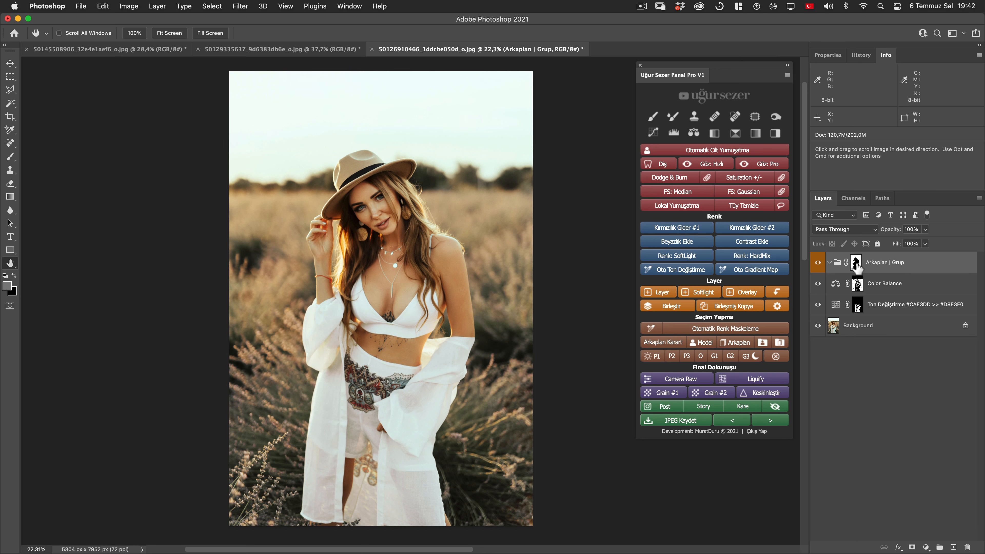
{"action": "left_click", "coordinate": [856, 264], "text": "alt"}
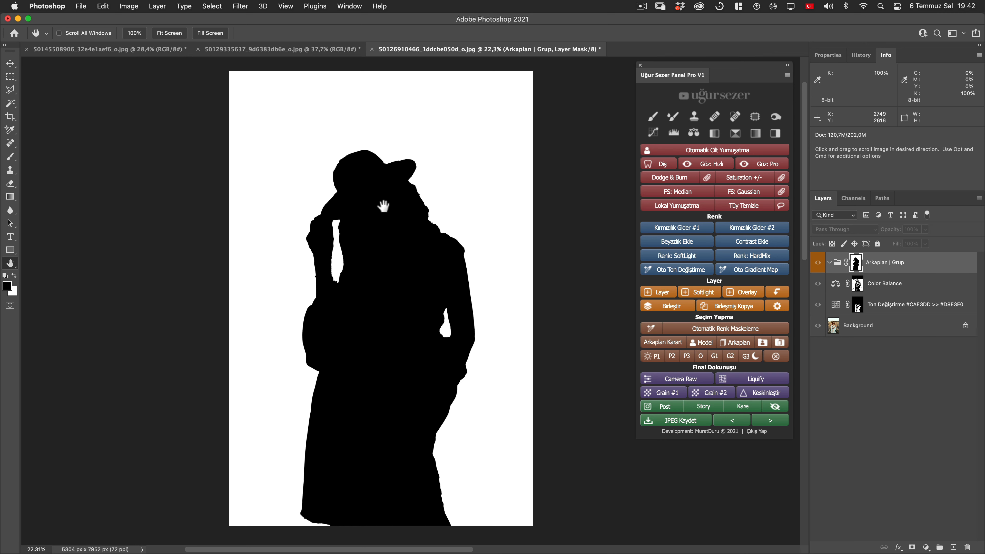
{"action": "left_click", "coordinate": [901, 264]}
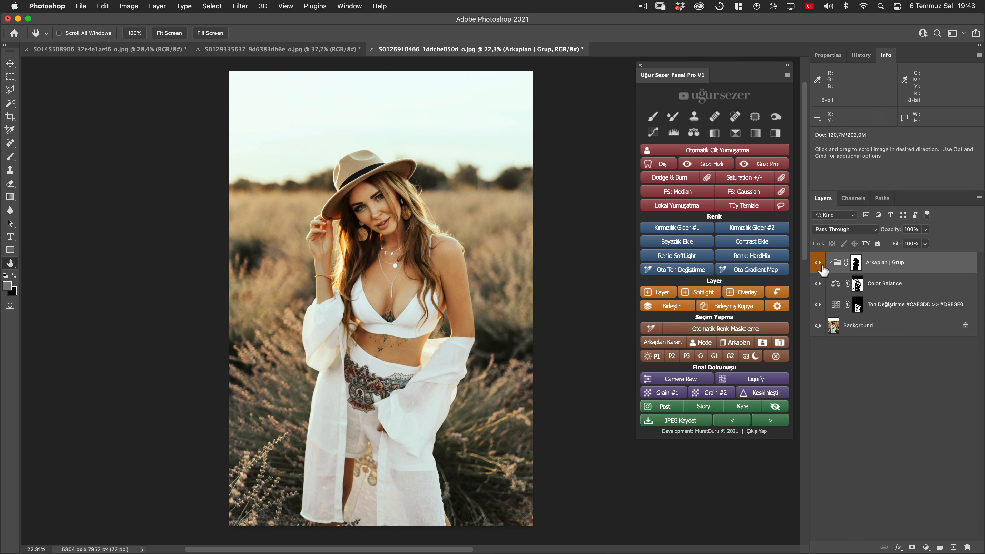
Move the Color Balance layer inside the Arkaplan | Grup group so the group's mask limits it to the background.
{"action": "left_click", "coordinate": [874, 284]}
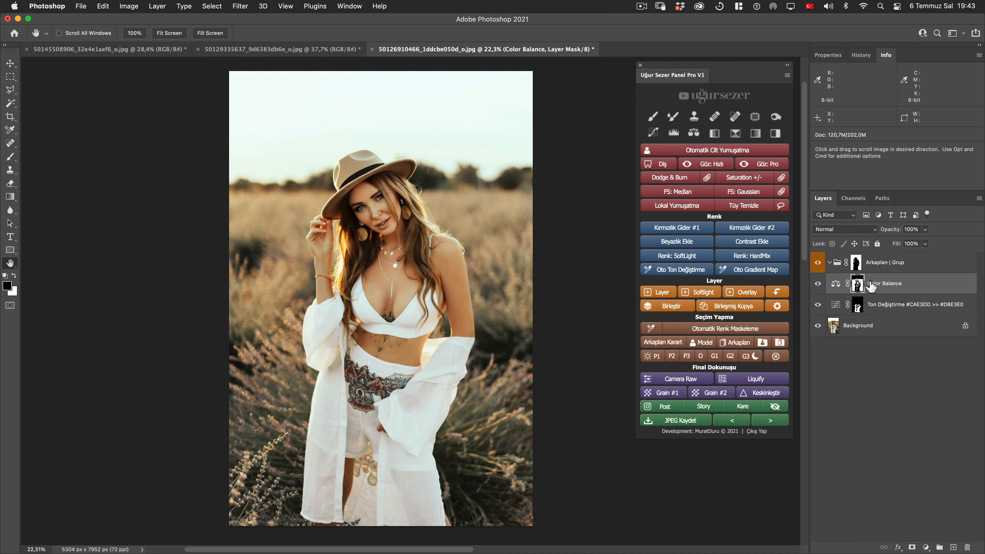
{"action": "left_click_drag", "start_coordinate": [878, 286], "coordinate": [865, 277]}
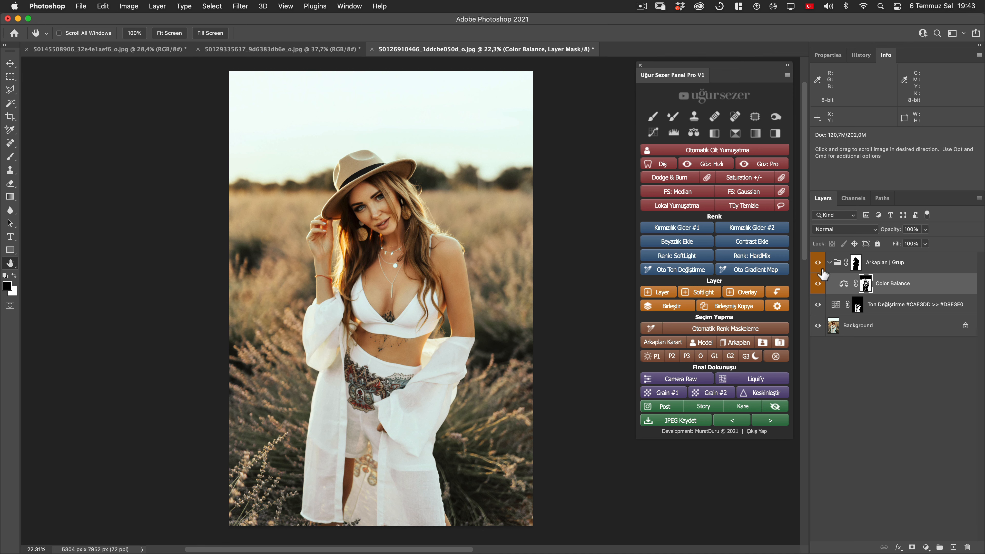
{"action": "left_click_drag", "start_coordinate": [896, 287], "coordinate": [896, 286]}
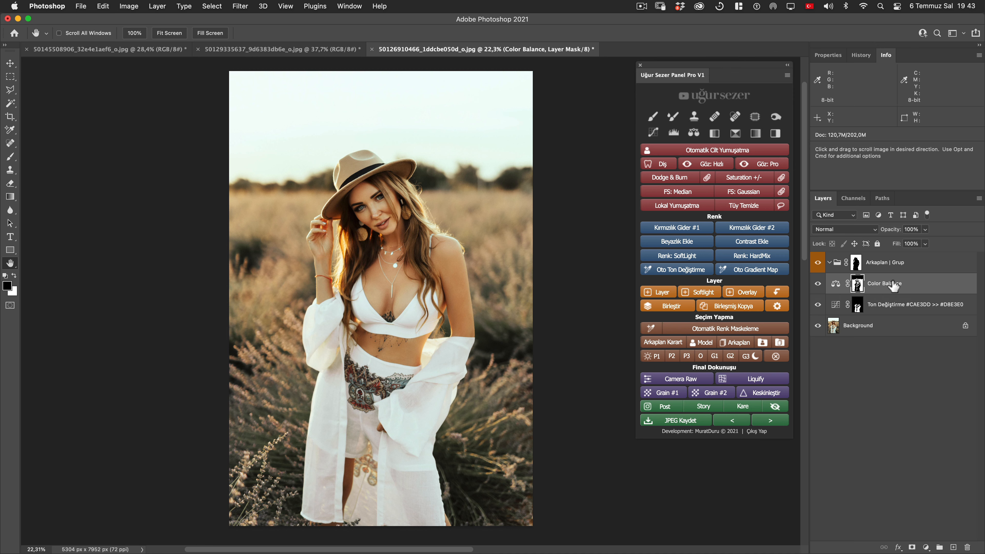
{"action": "left_click_drag", "start_coordinate": [905, 285], "coordinate": [902, 262]}
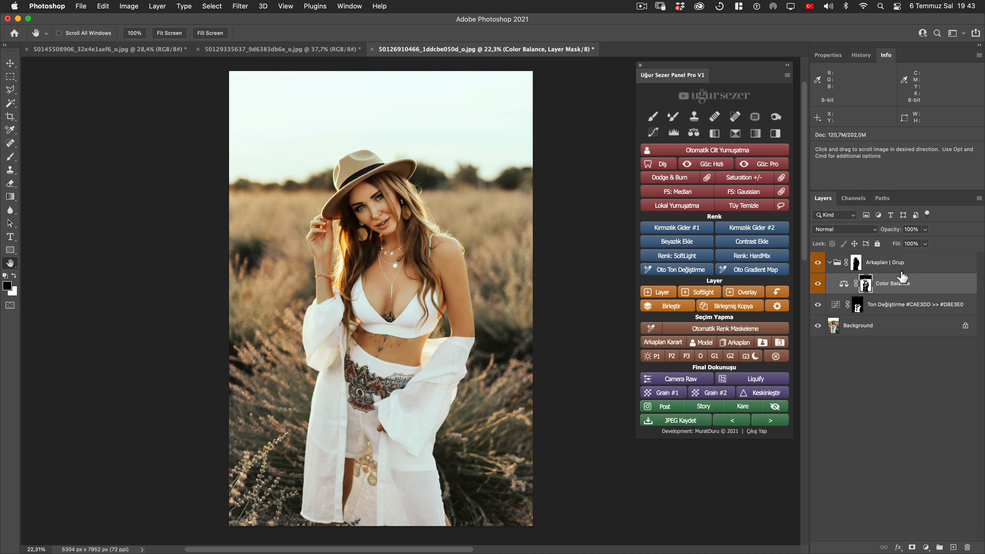
Examine the Color Balance mask and the Arkaplan | Grup mask separately, returning to the normal image view.
{"action": "left_click", "coordinate": [866, 284], "text": "alt"}
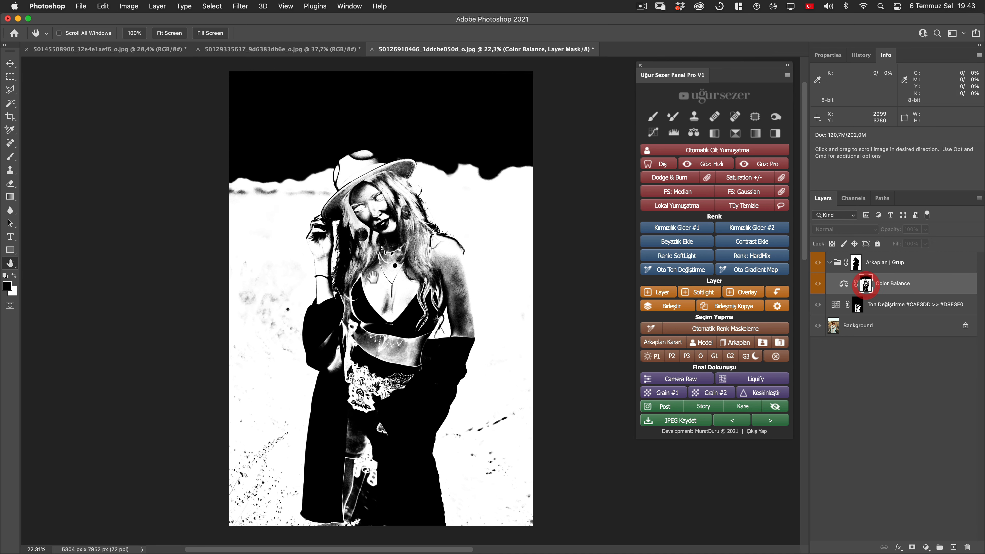
{"action": "left_click", "coordinate": [879, 287], "text": "alt"}
{"action": "left_click", "coordinate": [877, 263]}
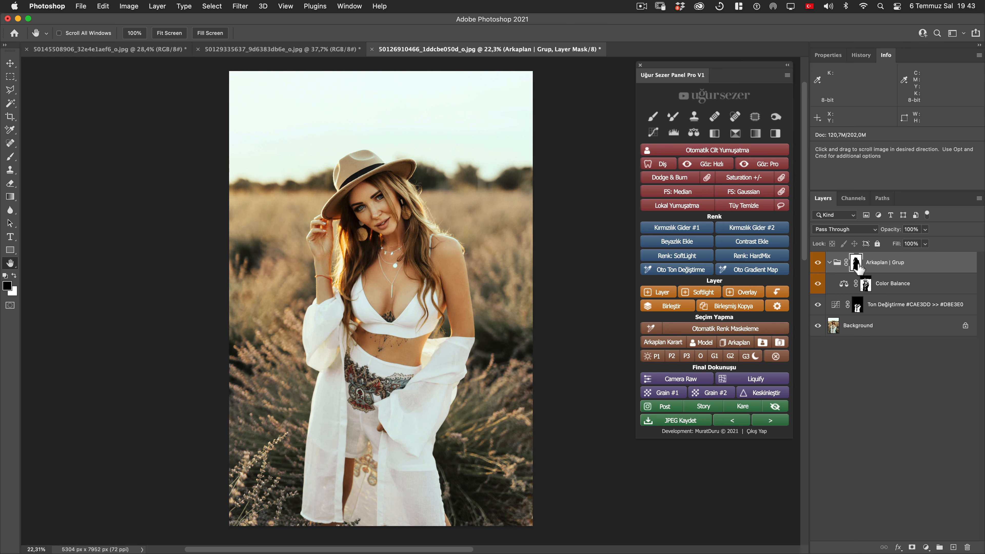
{"action": "left_click", "coordinate": [856, 265], "text": "alt"}
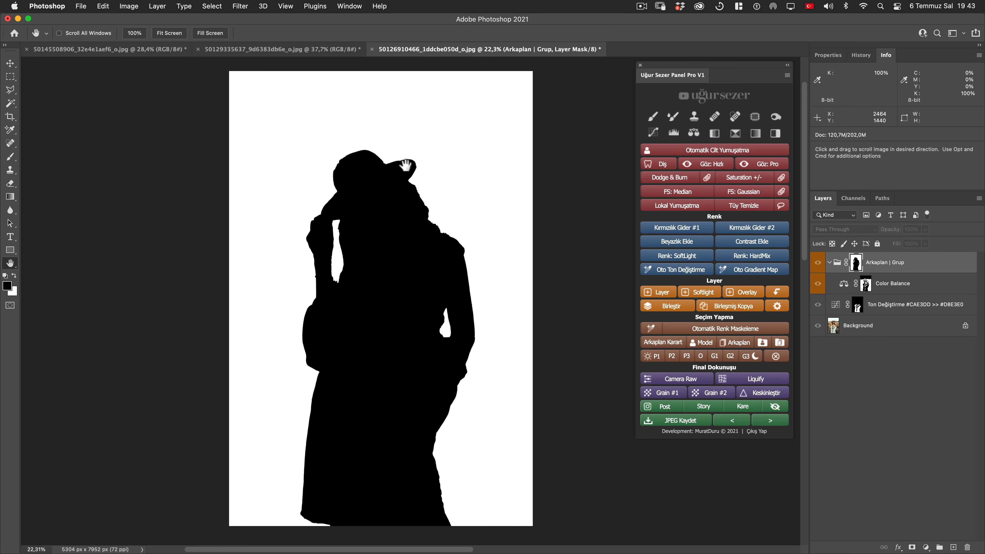
{"action": "left_click", "coordinate": [883, 267]}
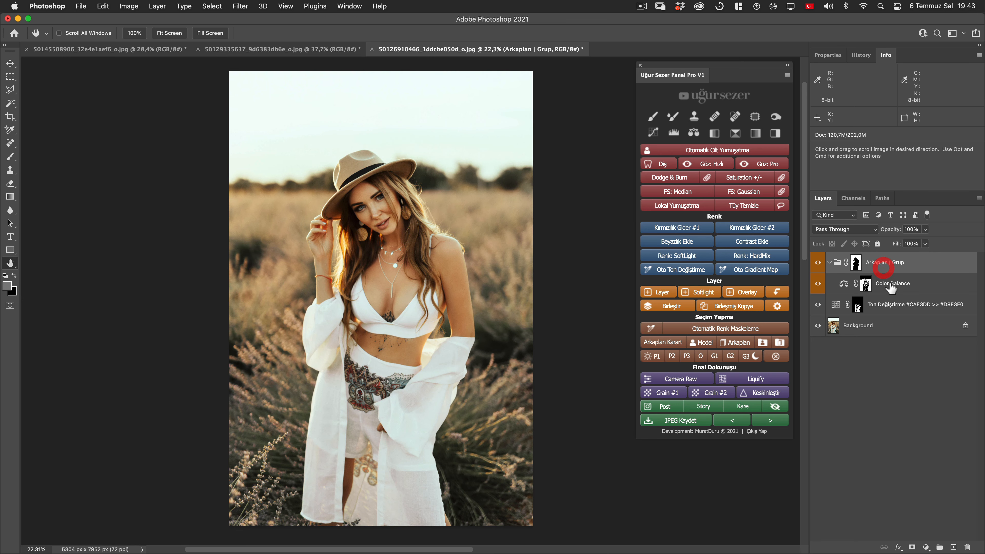
Open the Color Balance adjustment for the Highlights and shift it slightly from magenta toward green.
{"action": "left_click", "coordinate": [890, 286]}
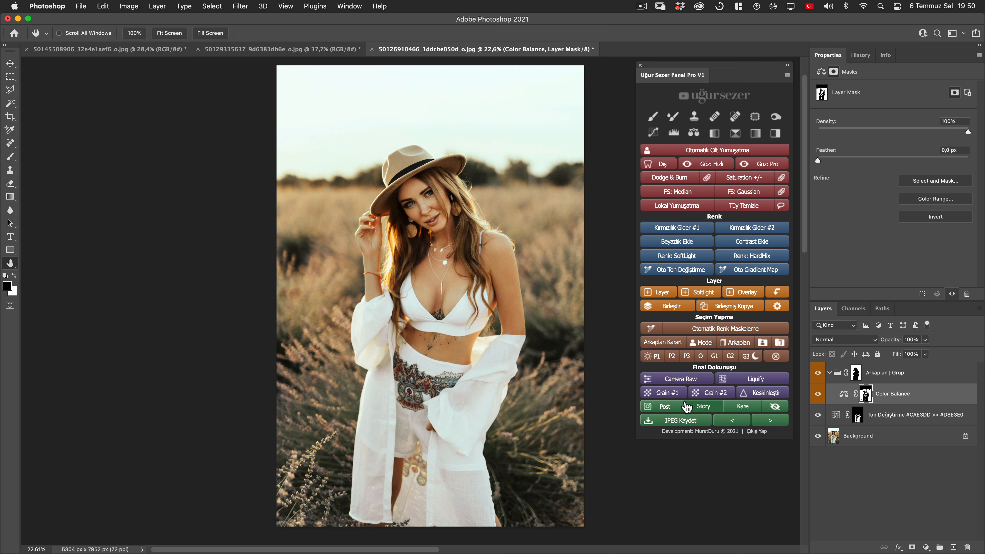
{"action": "left_click", "coordinate": [845, 397]}
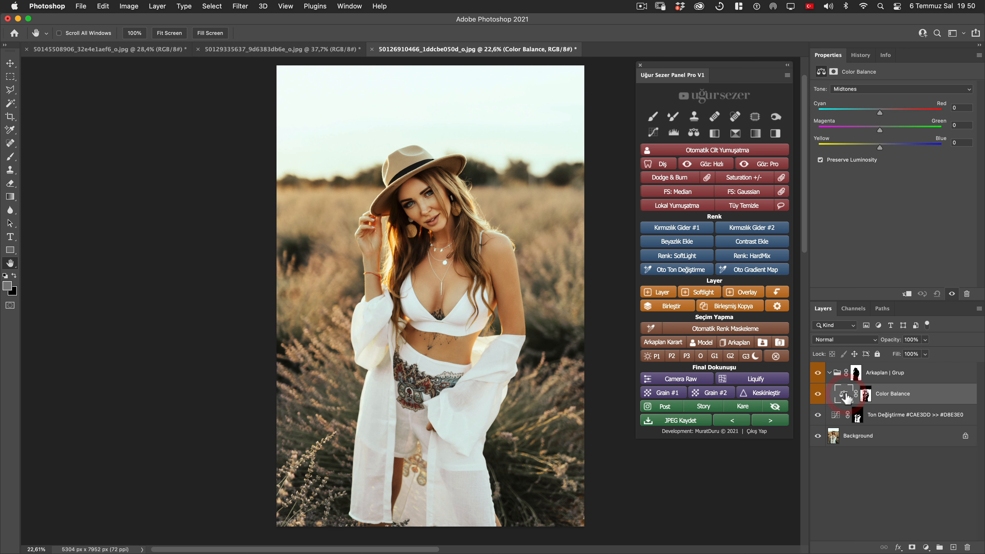
{"action": "left_click", "coordinate": [846, 92]}
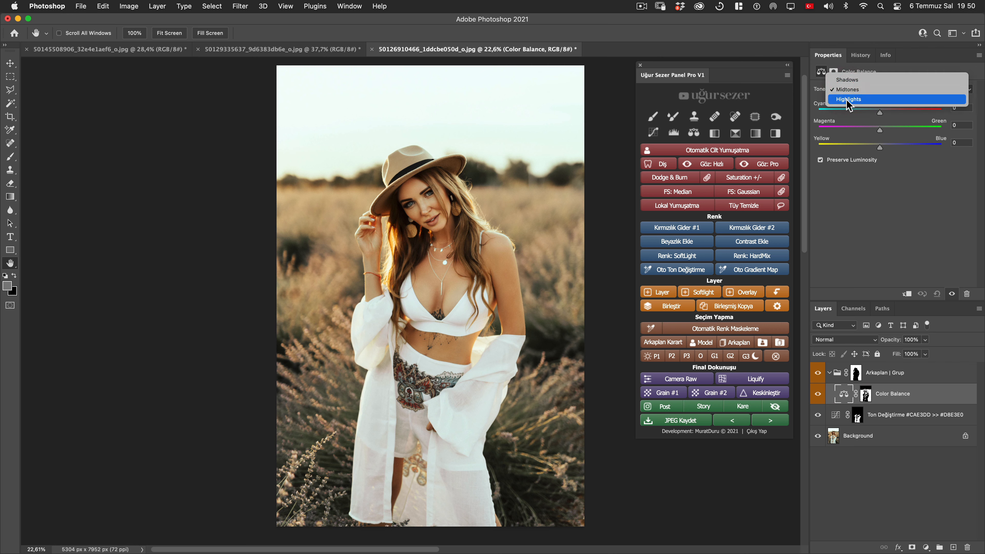
{"action": "left_click", "coordinate": [847, 100]}
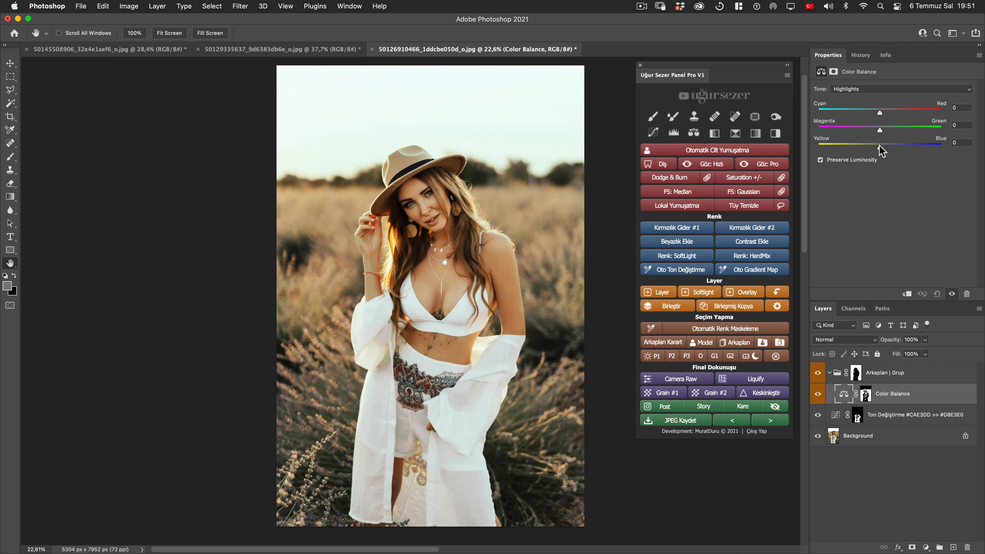
{"action": "left_click_drag", "start_coordinate": [879, 129], "coordinate": [882, 128]}
Set the Color Balance midtones to +19 red and -12 yellow, and the shadows to -2 magenta and -6 yellow.
{"action": "left_click", "coordinate": [856, 89]}
{"action": "left_click", "coordinate": [853, 80]}
{"action": "left_click_drag", "start_coordinate": [871, 148], "coordinate": [872, 147]}
{"action": "left_click_drag", "start_coordinate": [879, 112], "coordinate": [885, 113]}
{"action": "left_click", "coordinate": [851, 89]}
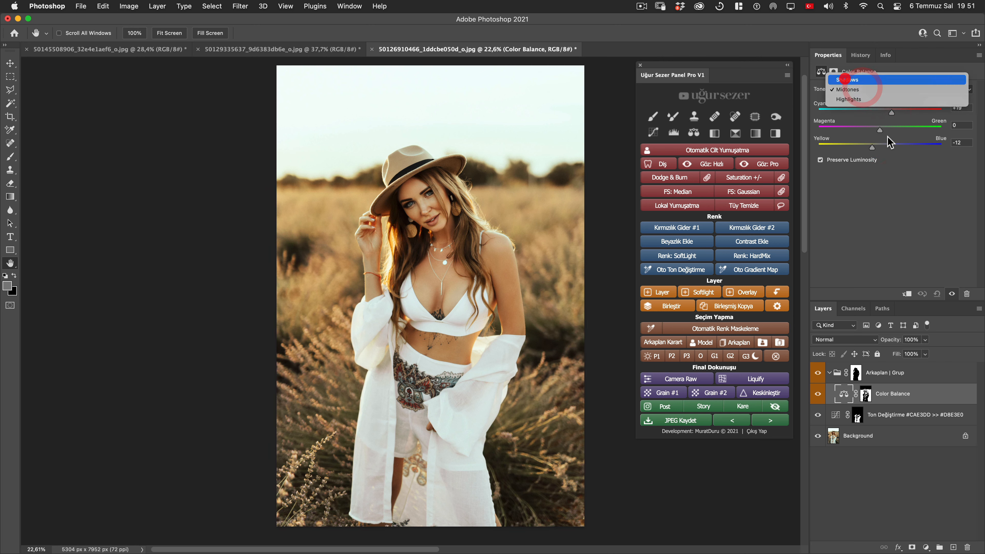
{"action": "left_click", "coordinate": [847, 80]}
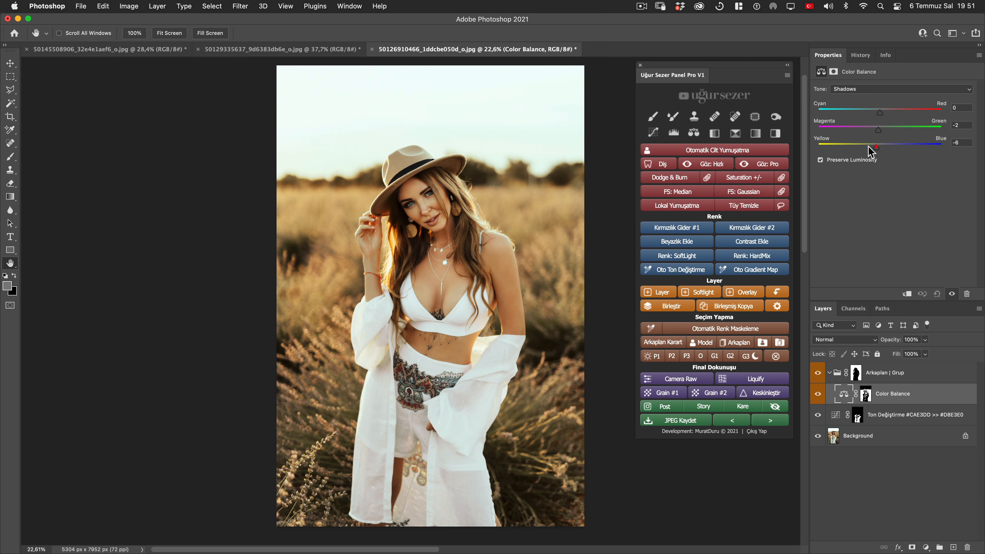
Compare the field with and without the Arkaplan | Grup group while examining the areas around the model's upper and lower body.
{"action": "scroll", "coordinate": [441, 233], "scroll_direction": "up", "scroll_amount": 3}
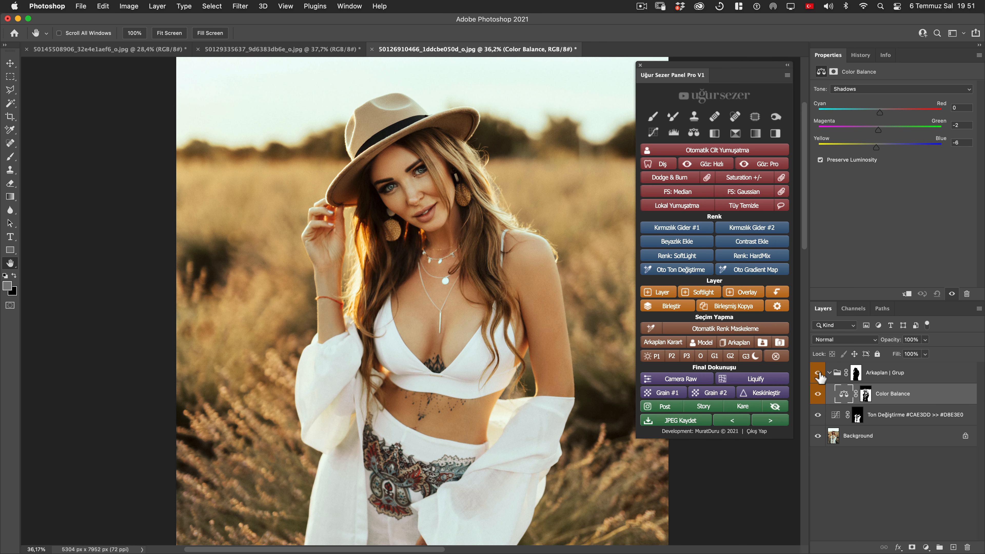
{"action": "left_click_drag", "start_coordinate": [461, 239], "coordinate": [368, 272]}
{"action": "left_click_drag", "start_coordinate": [407, 226], "coordinate": [416, 275]}
{"action": "left_click_drag", "start_coordinate": [501, 309], "coordinate": [520, 252]}
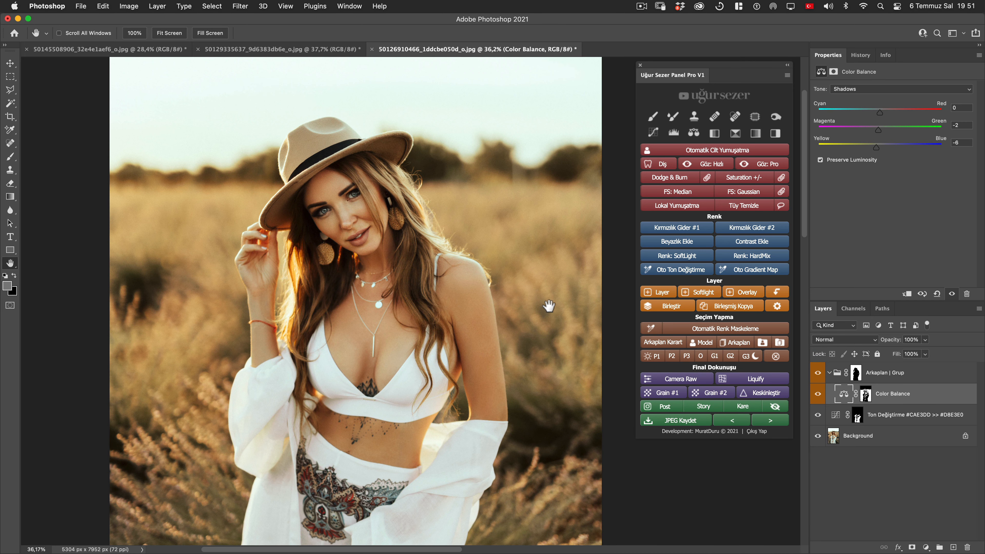
{"action": "left_click", "coordinate": [818, 372]}
{"action": "left_click", "coordinate": [817, 373]}
{"action": "left_click_drag", "start_coordinate": [555, 381], "coordinate": [594, 218]}
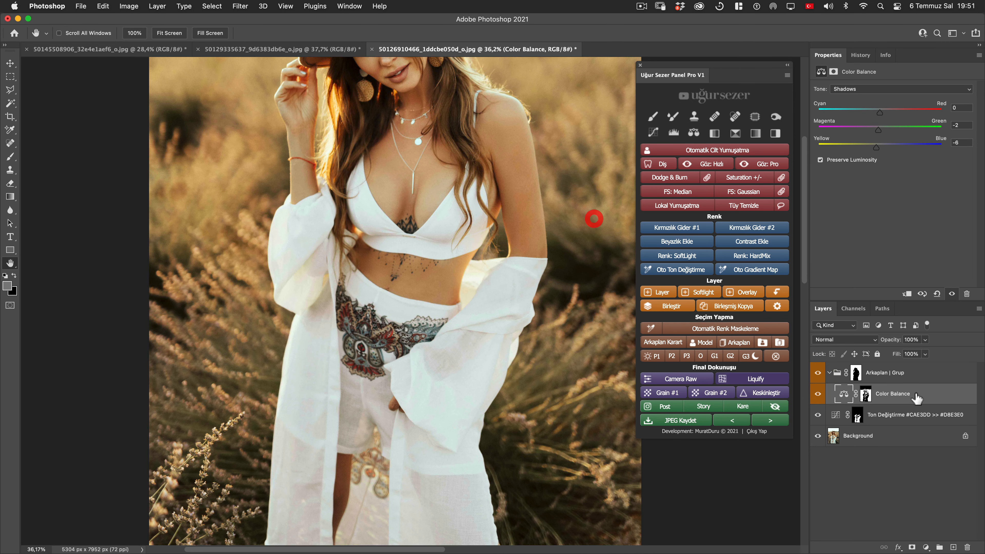
{"action": "left_click_drag", "start_coordinate": [484, 278], "coordinate": [466, 425]}
{"action": "left_click", "coordinate": [818, 373]}
{"action": "left_click", "coordinate": [818, 373]}
Inspect the model's hair and skin edges up close and compare the image with the background group hidden and shown.
{"action": "scroll", "coordinate": [345, 230], "scroll_direction": "up", "scroll_amount": 5}
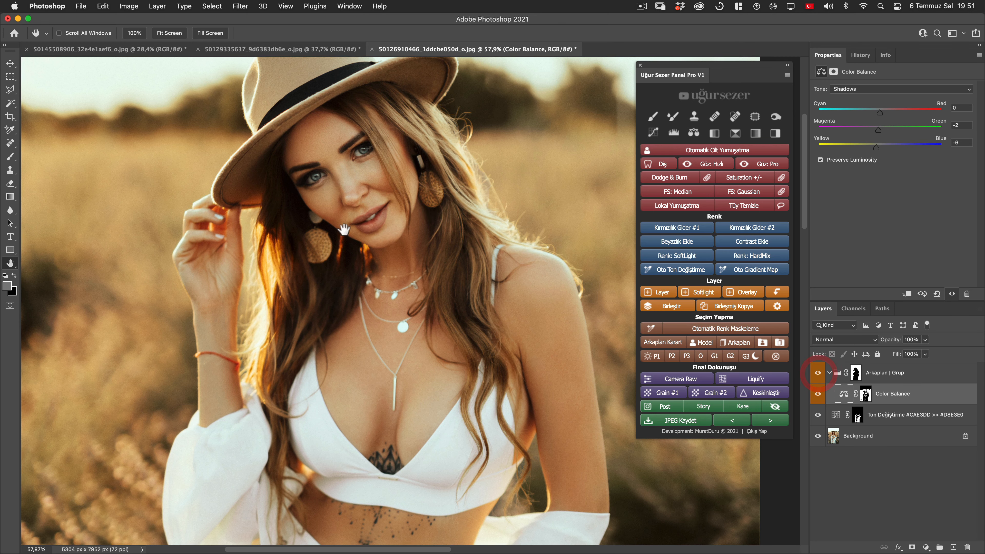
{"action": "scroll", "coordinate": [344, 230], "scroll_direction": "down", "scroll_amount": 2}
{"action": "scroll", "coordinate": [508, 252], "scroll_direction": "down", "scroll_amount": 2}
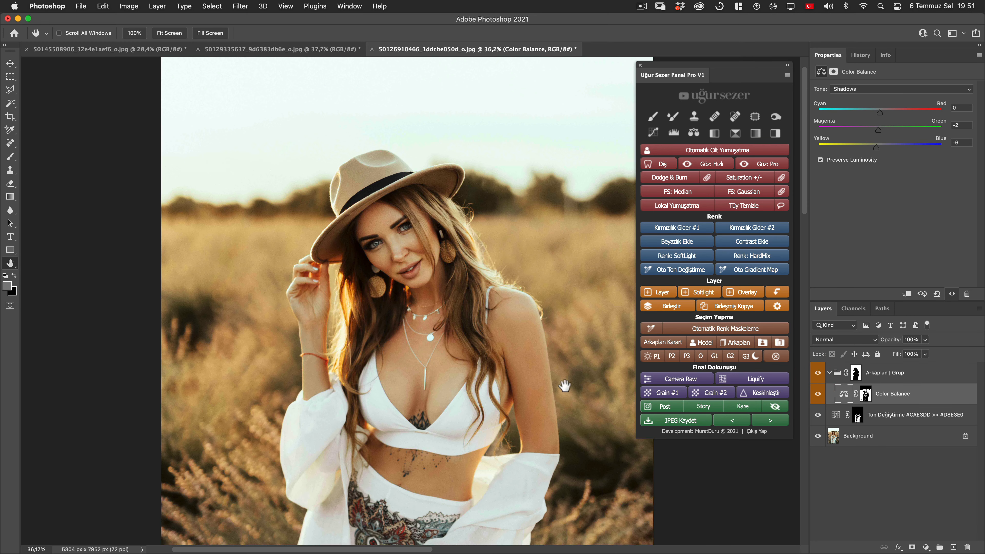
{"action": "left_click_drag", "start_coordinate": [564, 385], "coordinate": [513, 385]}
{"action": "left_click_drag", "start_coordinate": [489, 332], "coordinate": [500, 243]}
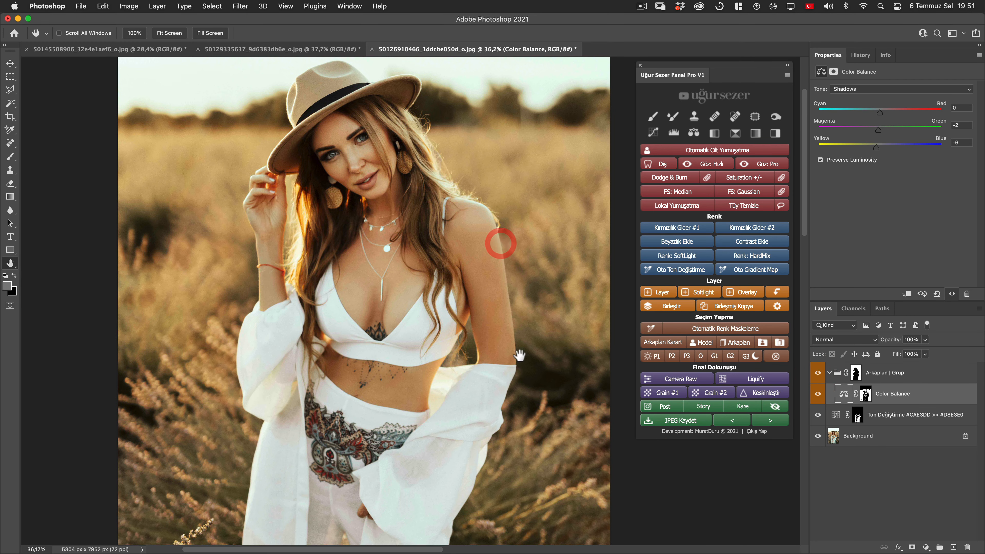
{"action": "left_click_drag", "start_coordinate": [520, 356], "coordinate": [523, 321]}
{"action": "left_click", "coordinate": [817, 373]}
{"action": "left_click", "coordinate": [817, 374]}
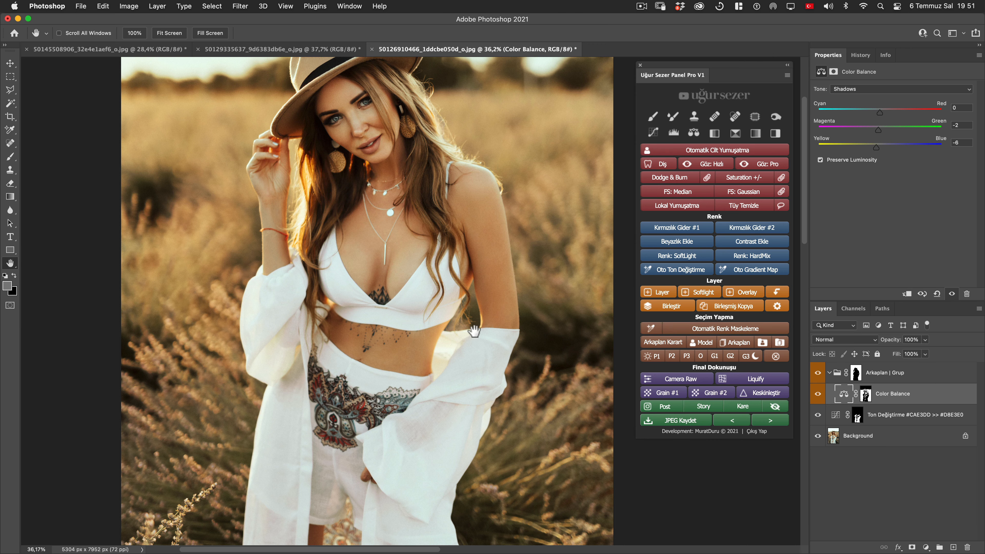
Review the background colour change across the full portrait and closer in by hiding and showing the Arkaplan | Grup group.
{"action": "scroll", "coordinate": [468, 344], "scroll_direction": "down", "scroll_amount": 5}
{"action": "left_click", "coordinate": [817, 373]}
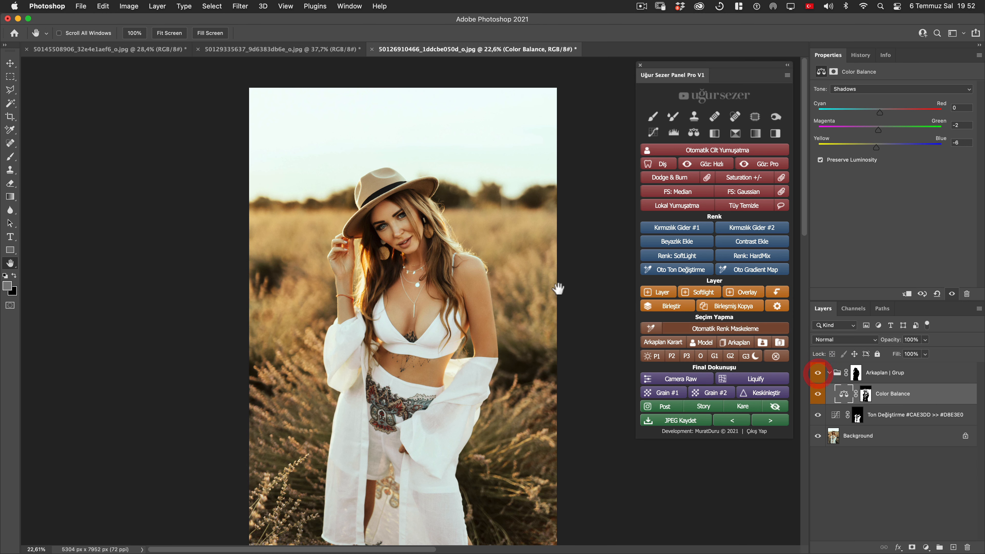
{"action": "scroll", "coordinate": [444, 305], "scroll_direction": "up", "scroll_amount": 5}
{"action": "left_click_drag", "start_coordinate": [487, 372], "coordinate": [486, 273]}
{"action": "left_click_drag", "start_coordinate": [522, 326], "coordinate": [515, 406]}
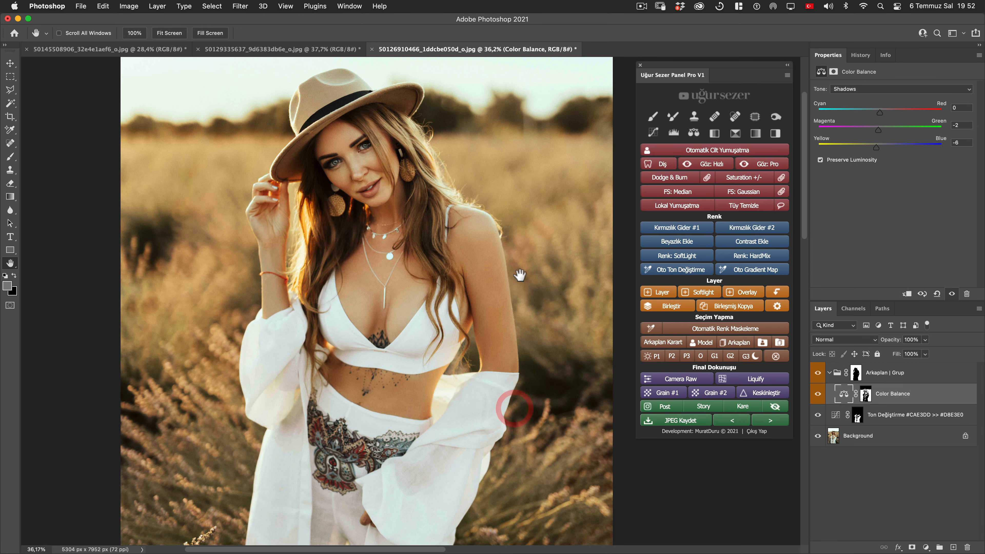
{"action": "left_click_drag", "start_coordinate": [517, 273], "coordinate": [528, 305]}
{"action": "left_click_drag", "start_coordinate": [540, 395], "coordinate": [569, 410]}
{"action": "left_click_drag", "start_coordinate": [523, 345], "coordinate": [522, 344]}
{"action": "left_click", "coordinate": [817, 374]}
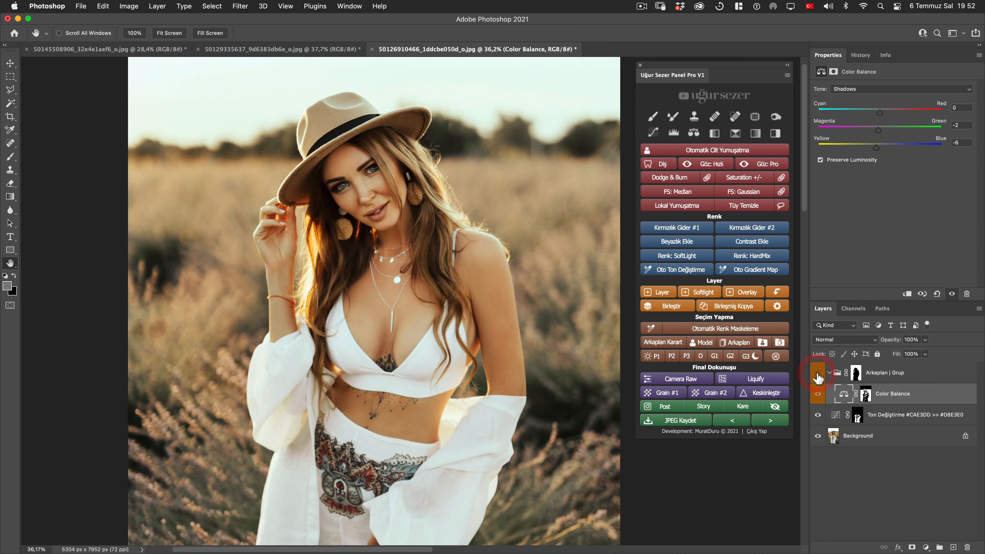
{"action": "left_click", "coordinate": [817, 375]}
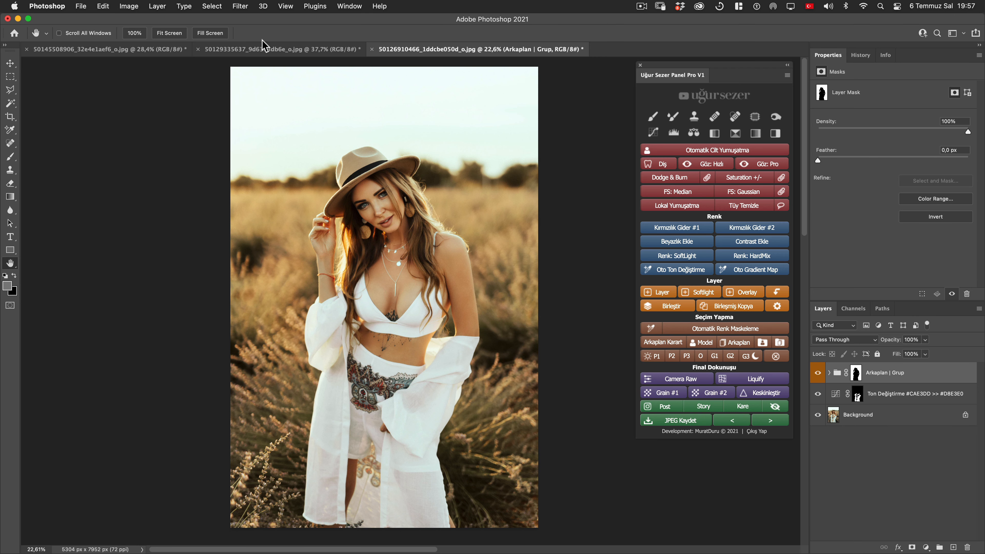
{"action": "left_click", "coordinate": [263, 48]}
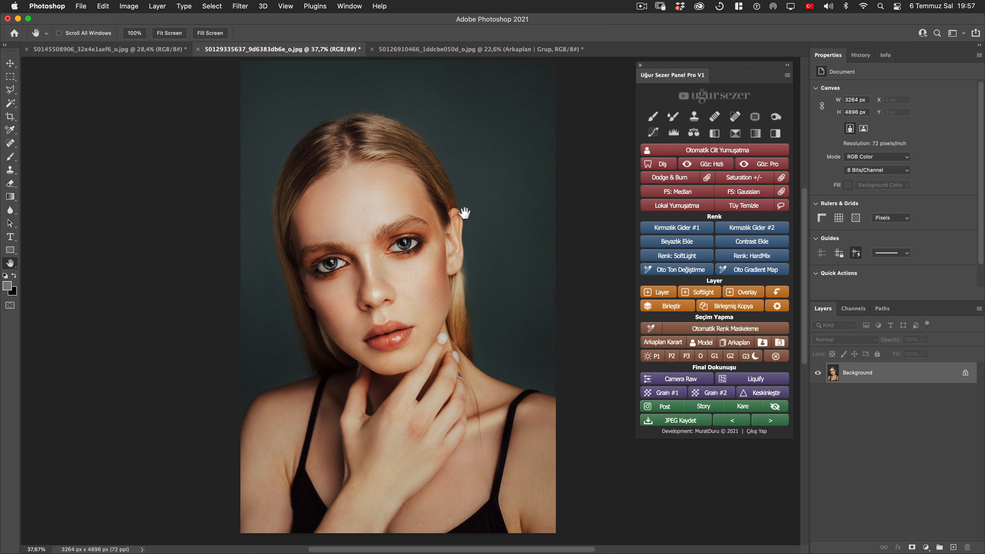
{"action": "left_click", "coordinate": [652, 329]}
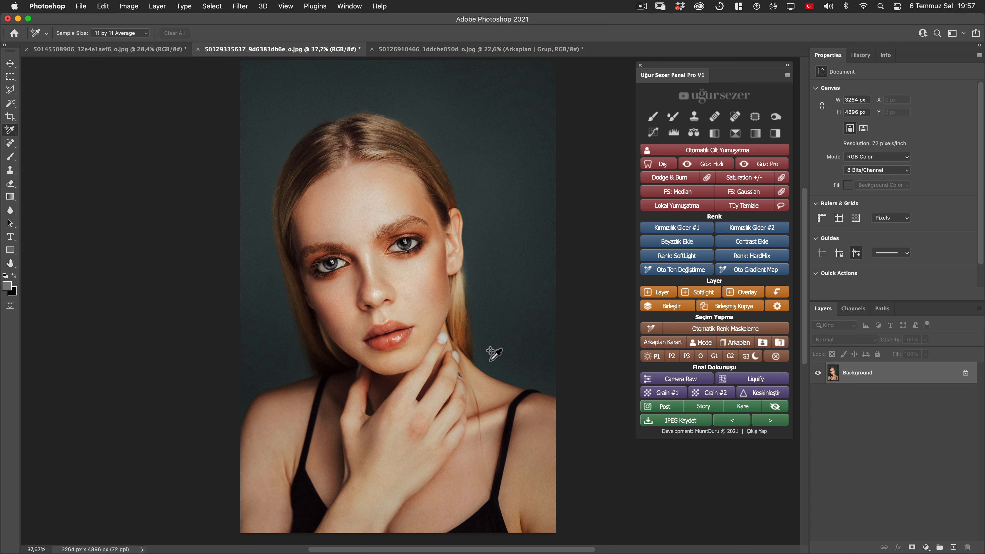
{"action": "left_click", "coordinate": [518, 365]}
{"action": "left_click", "coordinate": [448, 140]}
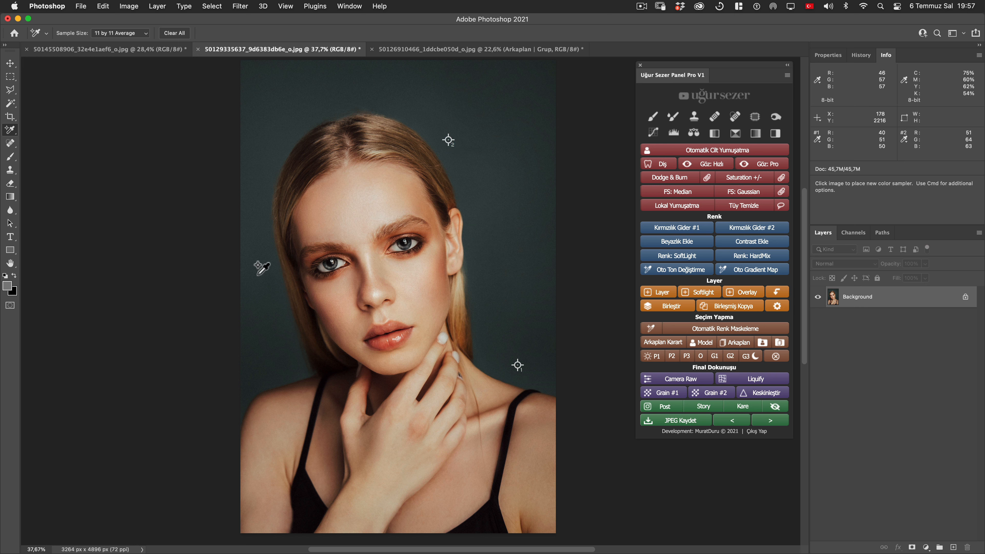
{"action": "left_click", "coordinate": [256, 209]}
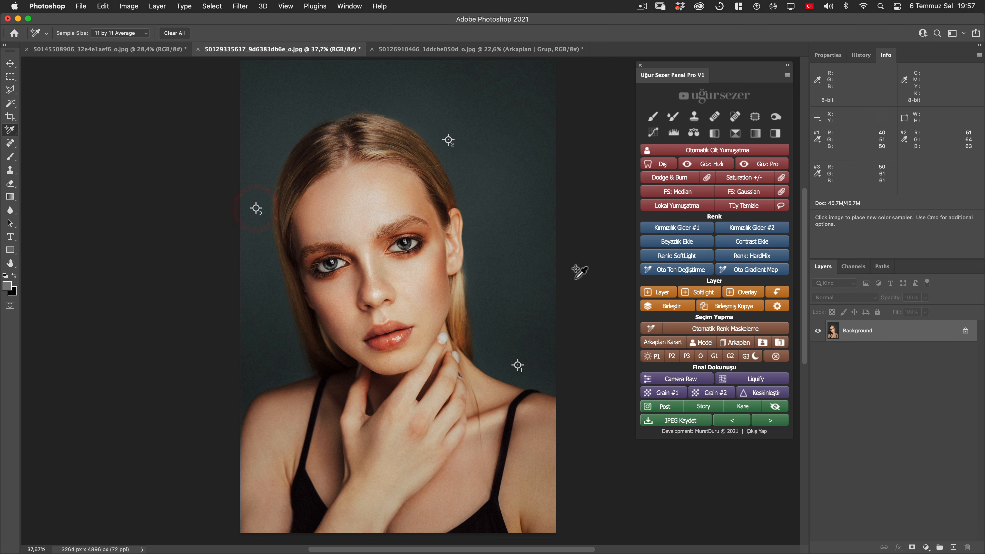
Generate the automatic colour mask of the backdrop and create masked Curves and Color Balance adjustment layers from it.
{"action": "left_click", "coordinate": [716, 329]}
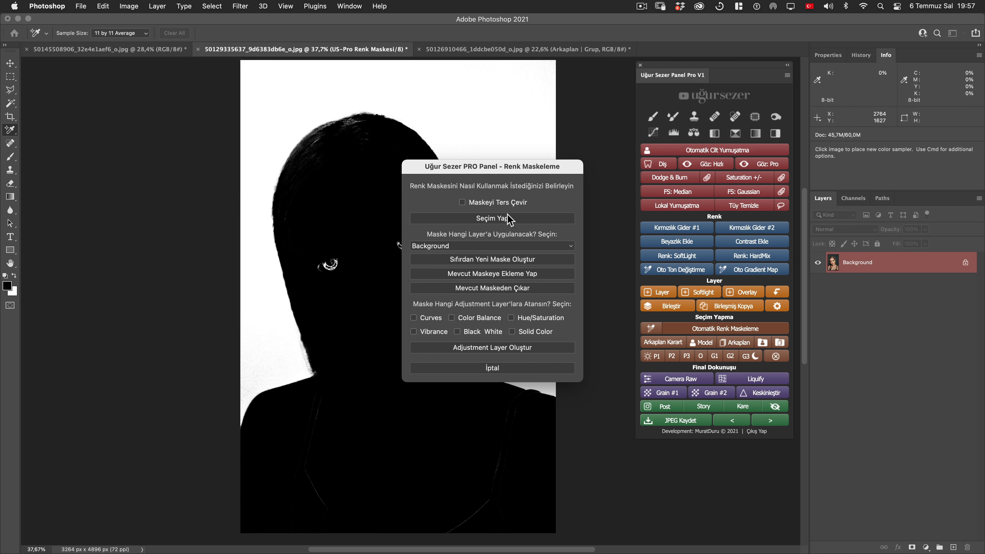
{"action": "left_click_drag", "start_coordinate": [527, 167], "coordinate": [584, 167]}
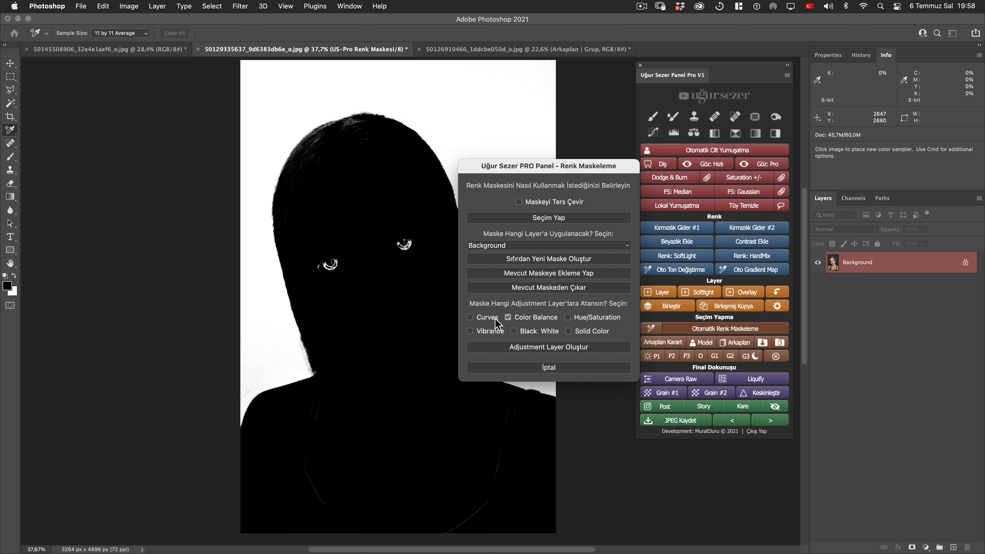
{"action": "left_click", "coordinate": [485, 318]}
{"action": "left_click", "coordinate": [557, 349]}
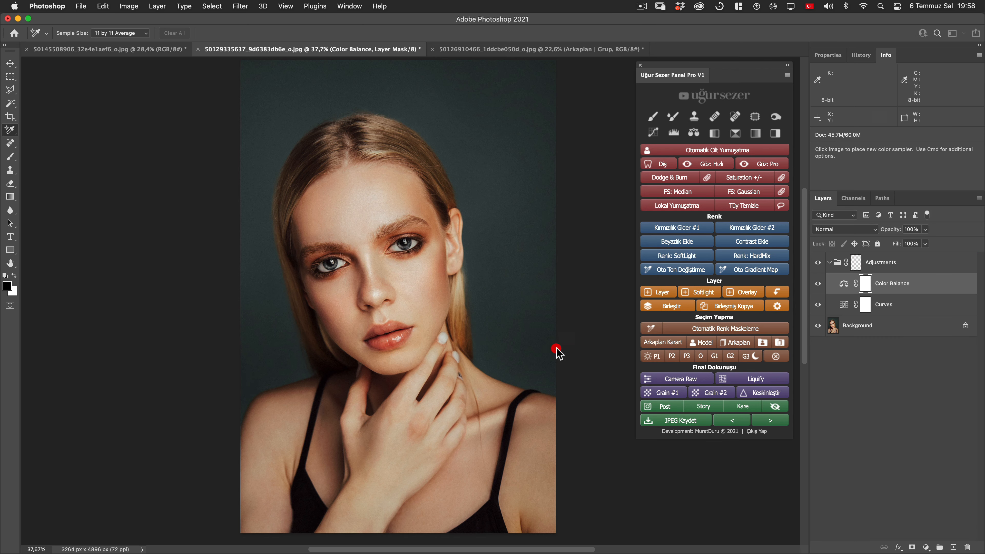
{"action": "left_click", "coordinate": [891, 304]}
{"action": "left_click", "coordinate": [888, 285]}
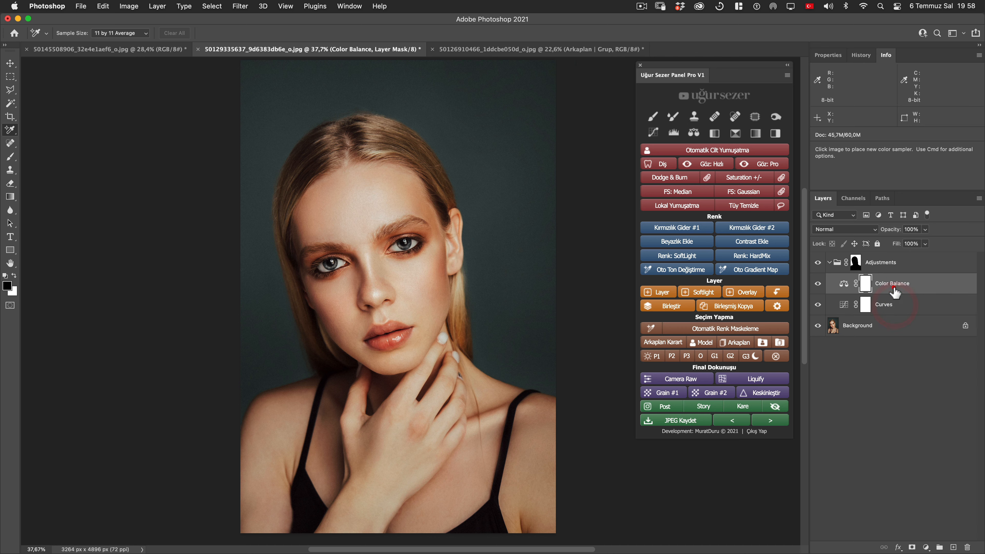
{"action": "left_click", "coordinate": [888, 263]}
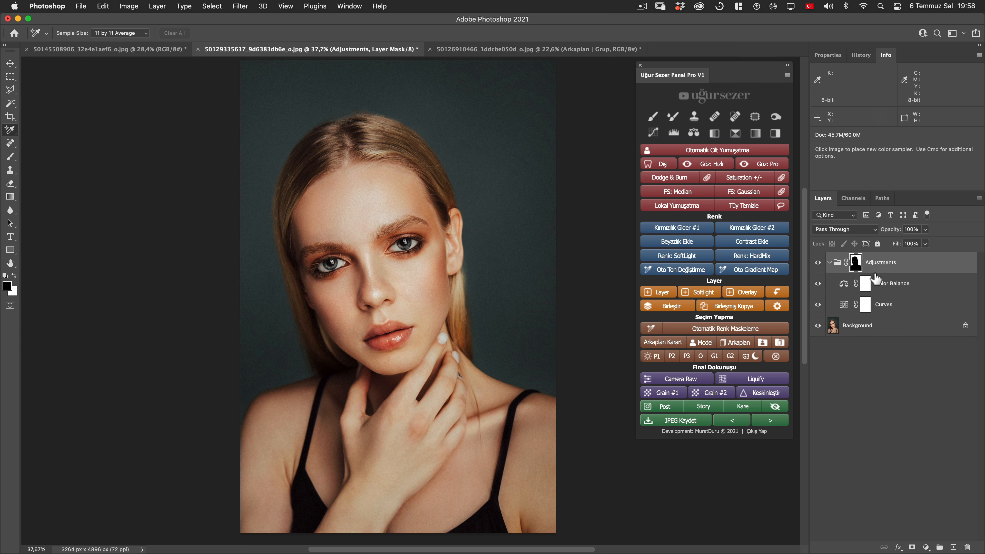
Display the Adjustments group's mask on its own and paint black over the model's two white eye areas.
{"action": "left_click", "coordinate": [855, 262], "text": "alt"}
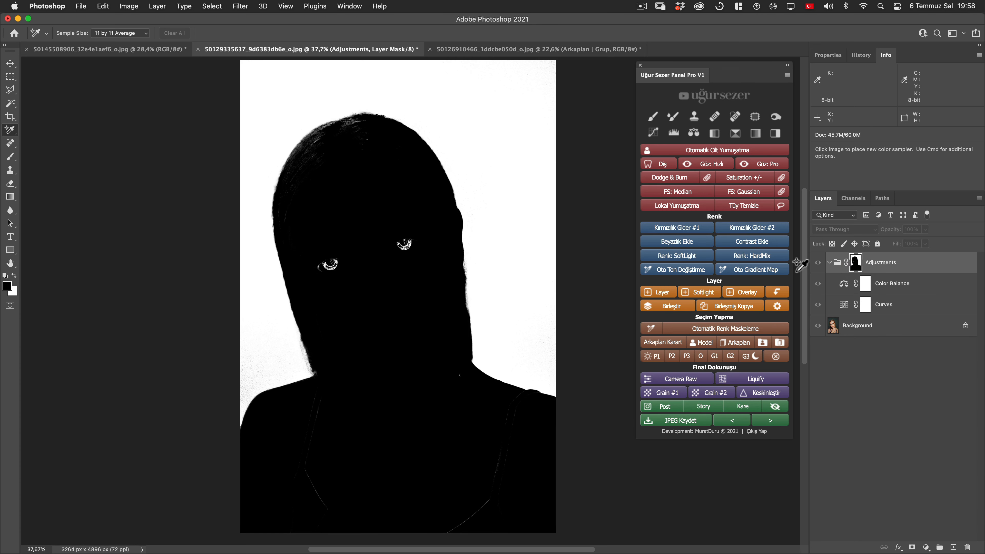
{"action": "key", "text": "b"}
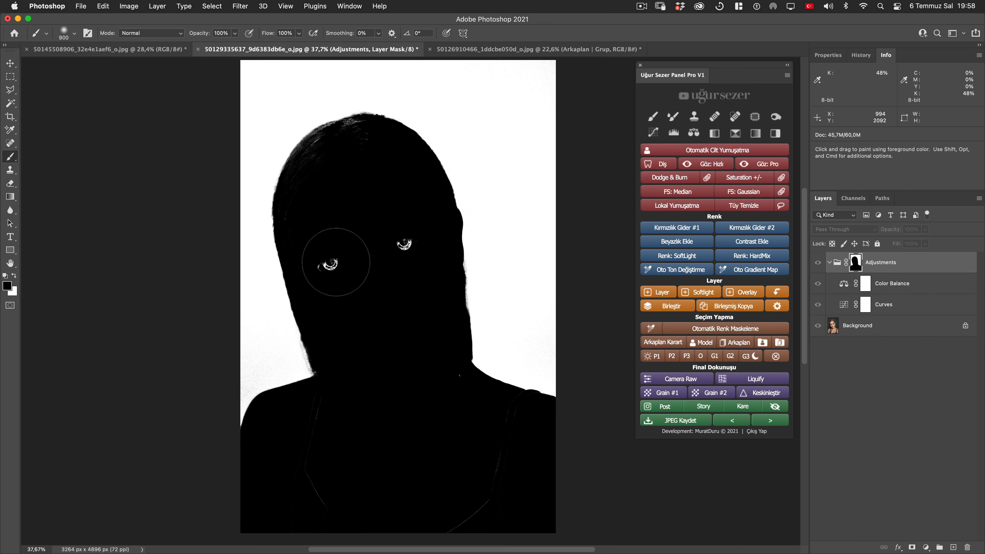
{"action": "key", "text": "bracketleft"}
{"action": "key", "text": "bracketleft"}
{"action": "key", "text": "bracketleft"}
{"action": "left_click", "coordinate": [653, 116]}
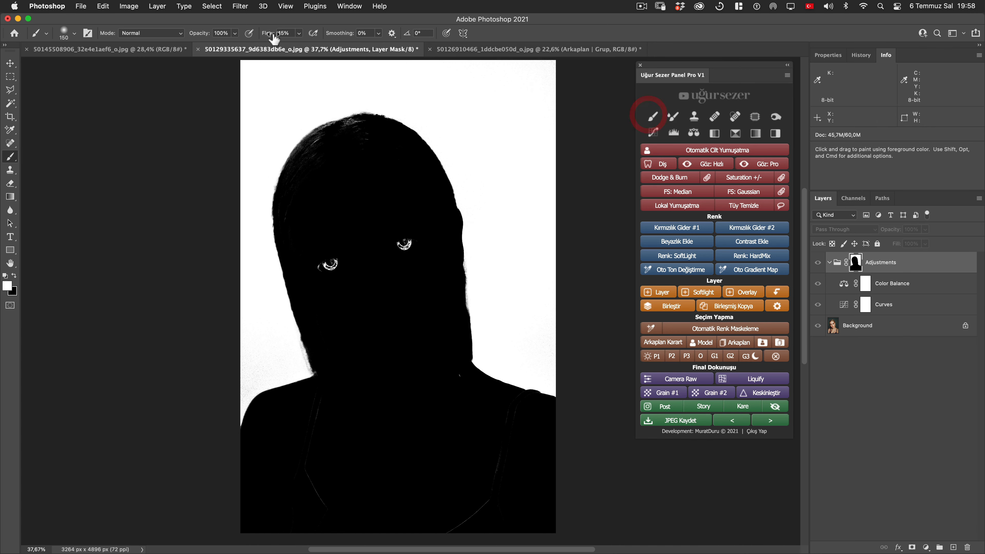
{"action": "key", "text": "bracketleft"}
{"action": "left_click", "coordinate": [14, 275]}
{"action": "key", "text": "bracketright"}
{"action": "left_click", "coordinate": [327, 260]}
{"action": "key", "text": "bracketright"}
{"action": "key", "text": "bracketright"}
{"action": "key", "text": "bracketright"}
{"action": "key", "text": "bracketright"}
{"action": "key", "text": "bracketright"}
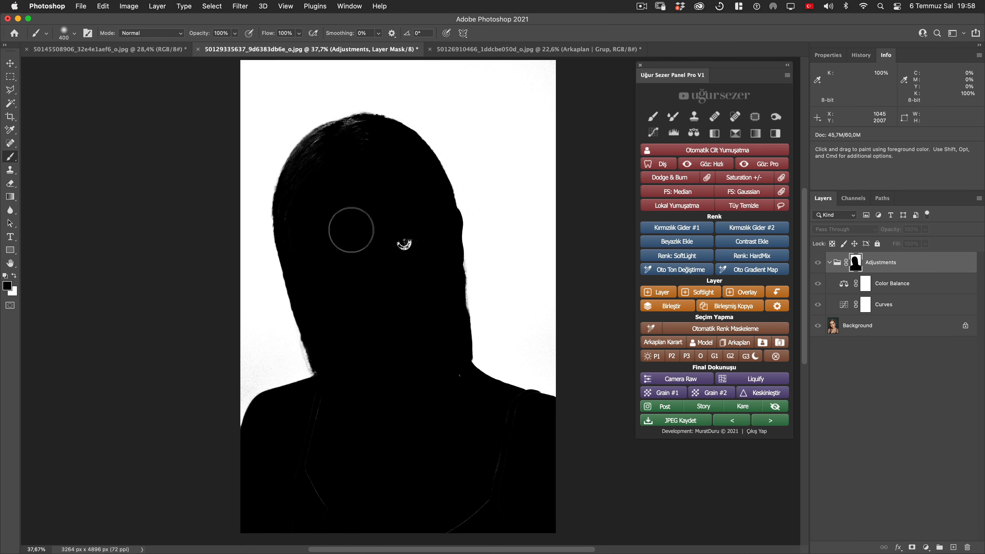
{"action": "left_click", "coordinate": [404, 245]}
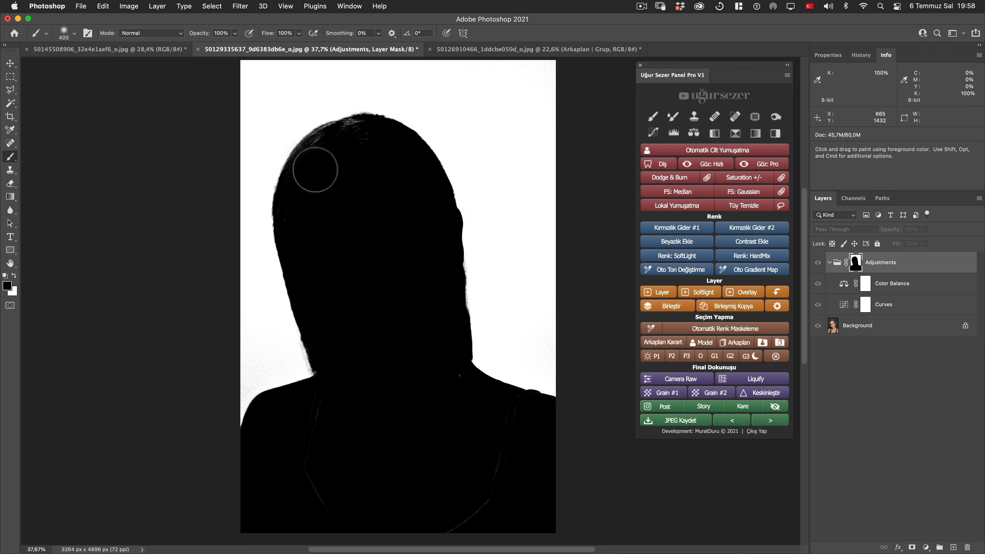
Paint black over the leftover light traces on the model's hair, neck, chest and shoulder straps, then leave the mask view.
{"action": "mouse_move", "coordinate": [316, 169]}
{"action": "left_mouse_down"}
{"action": "mouse_move", "coordinate": [368, 140]}
{"action": "mouse_move", "coordinate": [350, 142]}
{"action": "left_mouse_up"}
{"action": "left_click", "coordinate": [445, 382]}
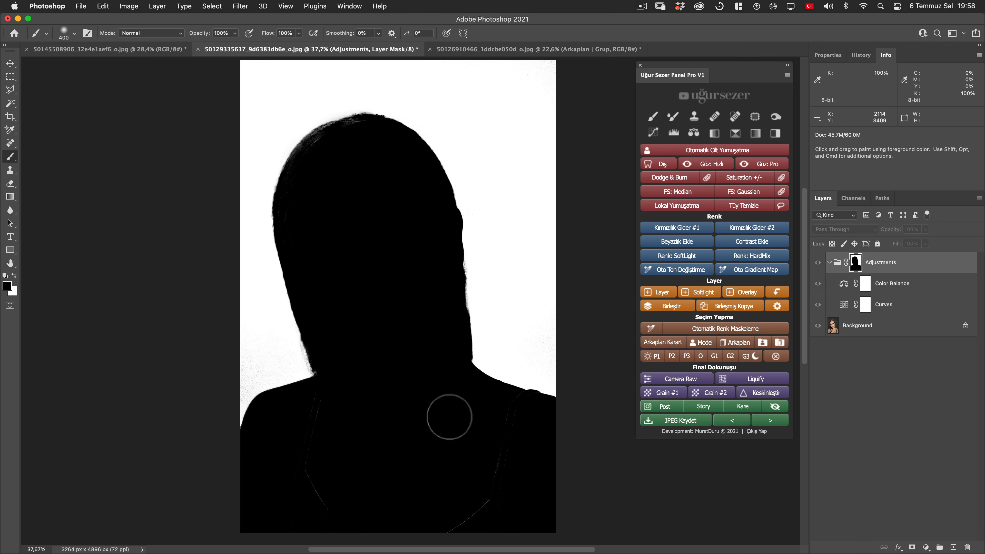
{"action": "left_click", "coordinate": [461, 414]}
{"action": "key", "text": "bracketright"}
{"action": "key", "text": "bracketright"}
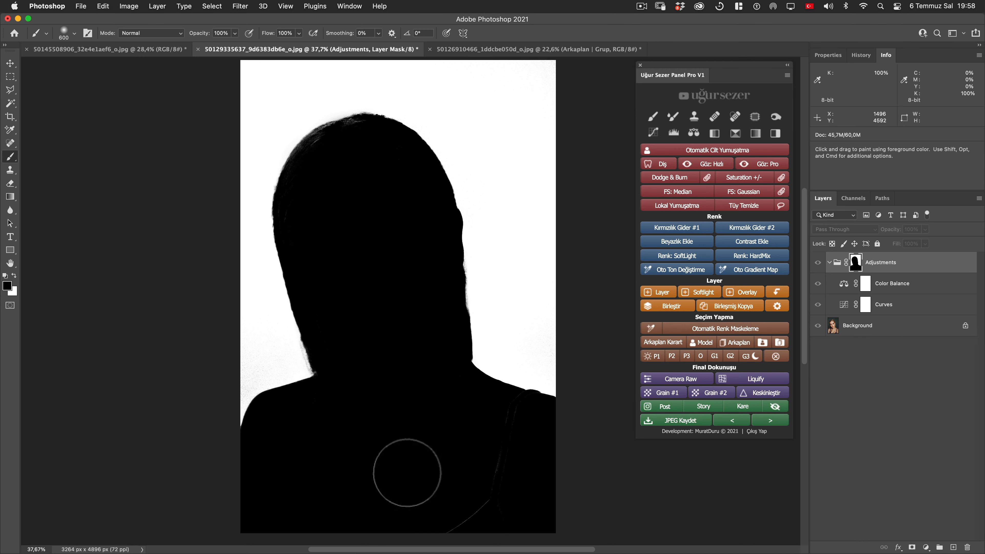
{"action": "key", "text": "bracketleft"}
{"action": "key", "text": "bracketleft"}
{"action": "mouse_move", "coordinate": [507, 462]}
{"action": "left_mouse_down"}
{"action": "mouse_move", "coordinate": [514, 414]}
{"action": "mouse_move", "coordinate": [505, 425]}
{"action": "mouse_move", "coordinate": [526, 426]}
{"action": "left_mouse_up"}
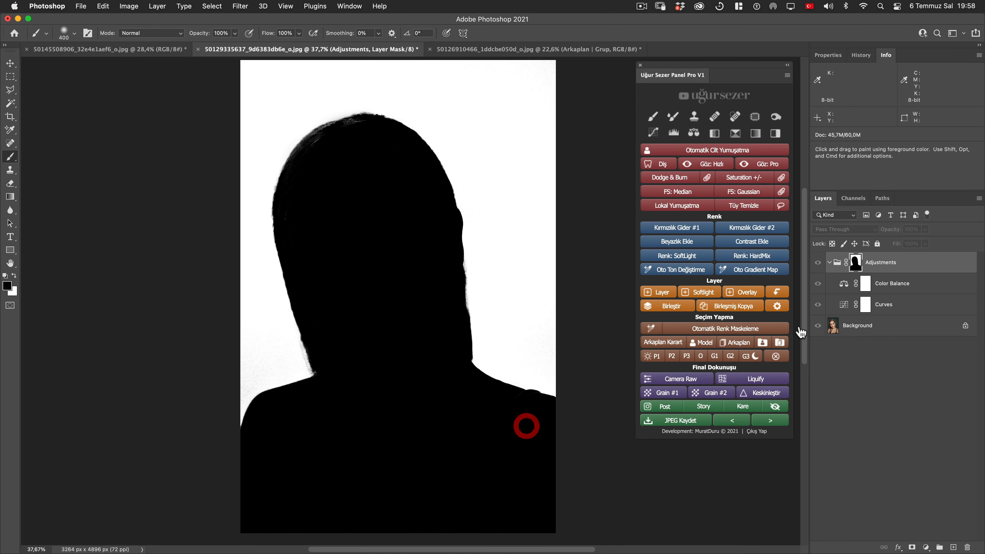
{"action": "key", "text": "bracketleft"}
{"action": "key", "text": "bracketleft"}
{"action": "left_click", "coordinate": [366, 129]}
{"action": "left_click", "coordinate": [838, 263]}
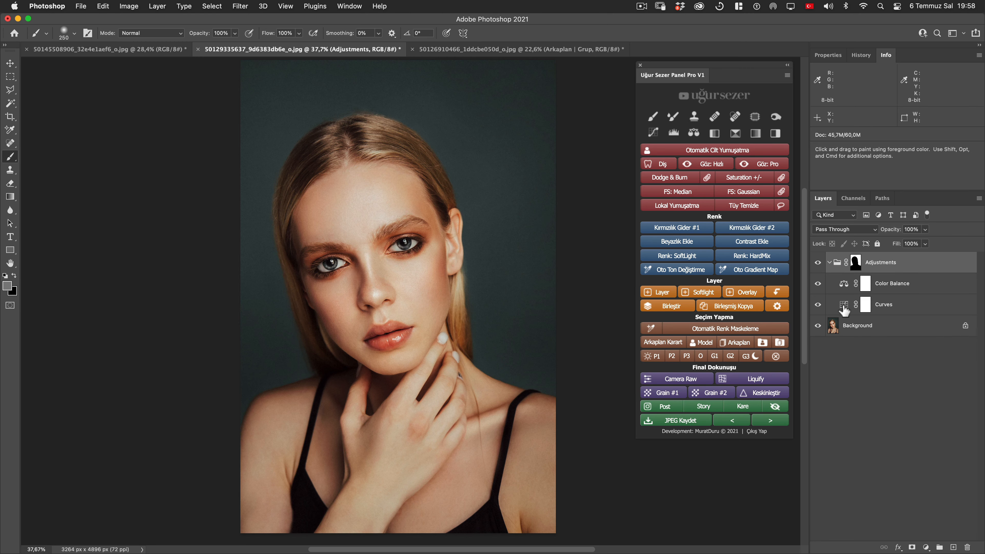
Shift the Color Balance layer's Shadows to -19 on Cyan-Red and +13 on Yellow-Blue.
{"action": "left_click", "coordinate": [843, 284]}
{"action": "left_click", "coordinate": [855, 89]}
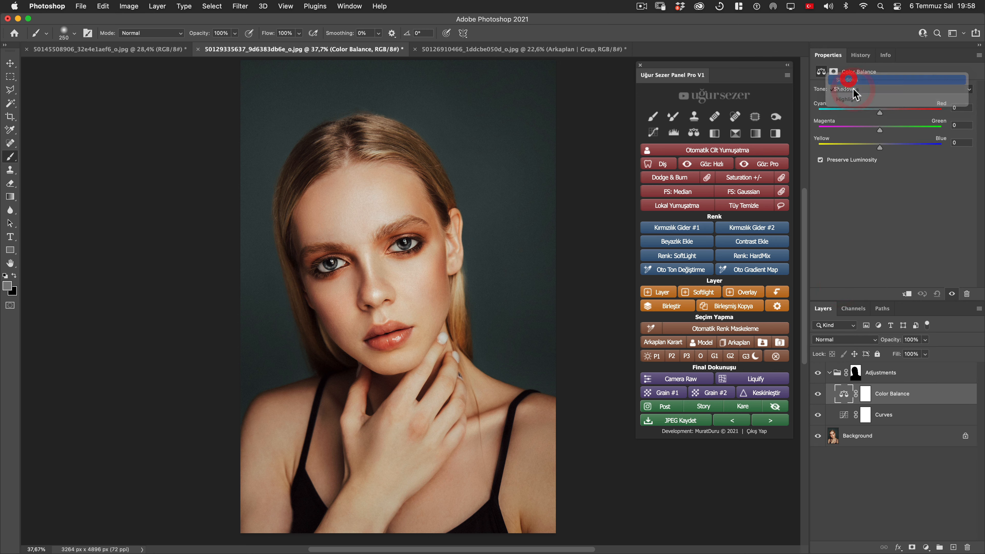
{"action": "left_click", "coordinate": [850, 76]}
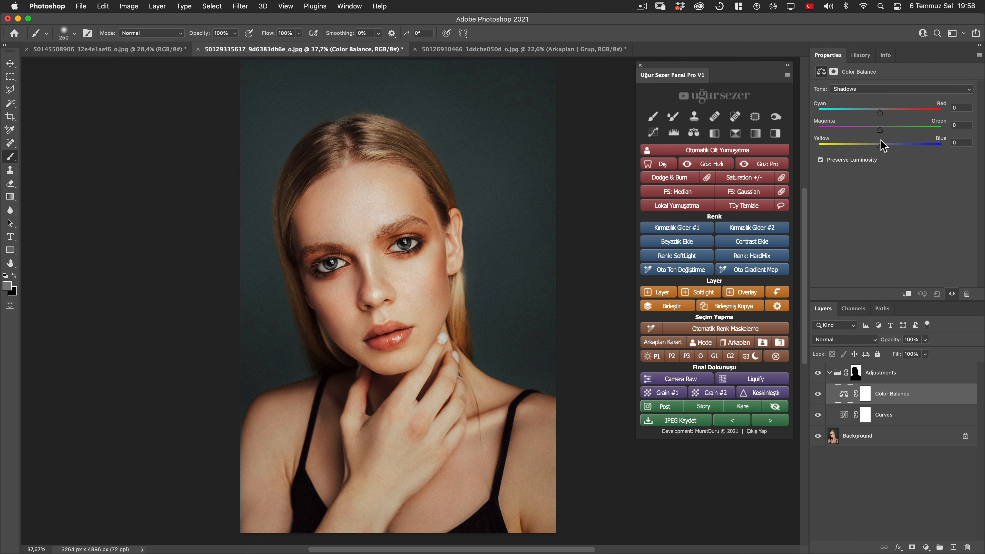
{"action": "left_click", "coordinate": [853, 91]}
{"action": "left_click", "coordinate": [852, 89]}
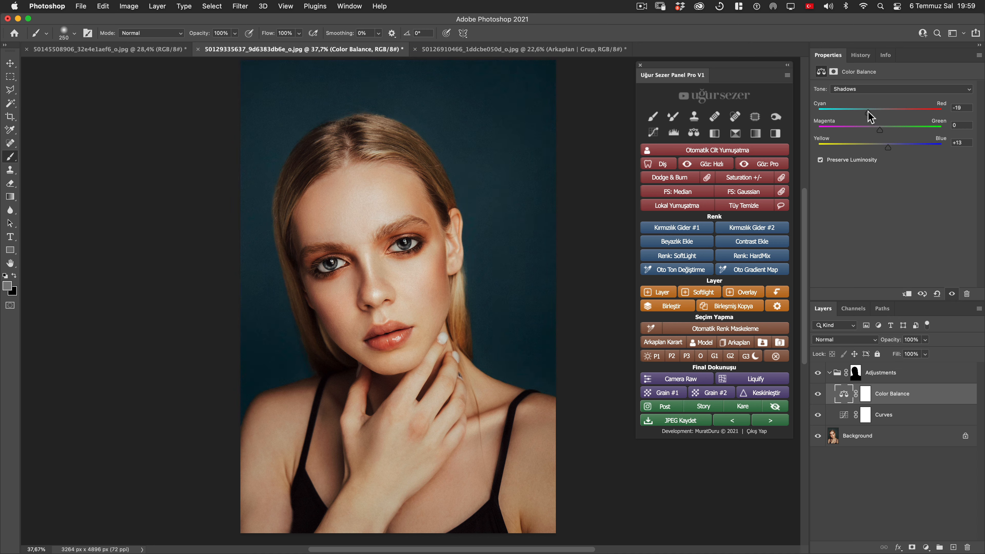
Anchor the highlights of the Curves layer and lower its shadow point to Input 33, Output 29.
{"action": "left_click", "coordinate": [845, 414]}
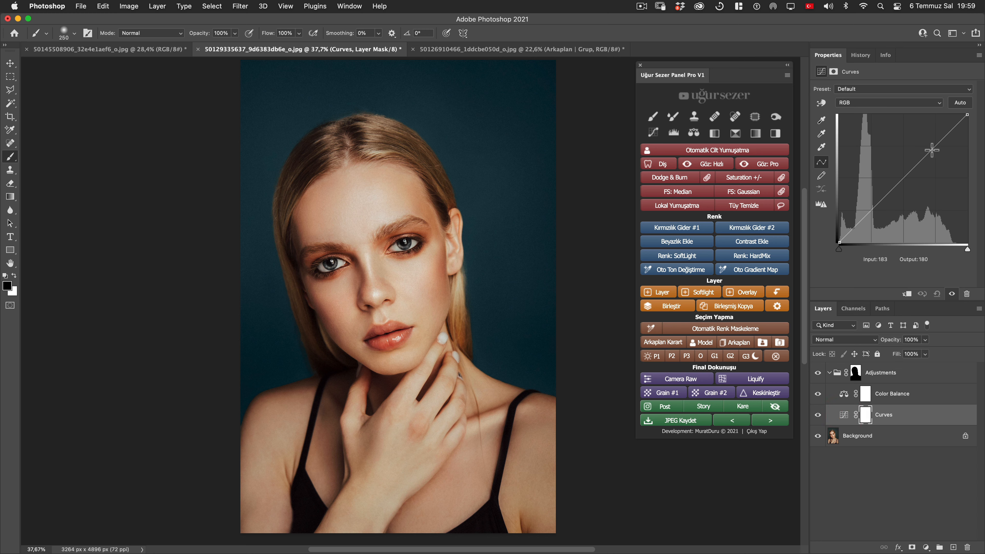
{"action": "left_click", "coordinate": [930, 149]}
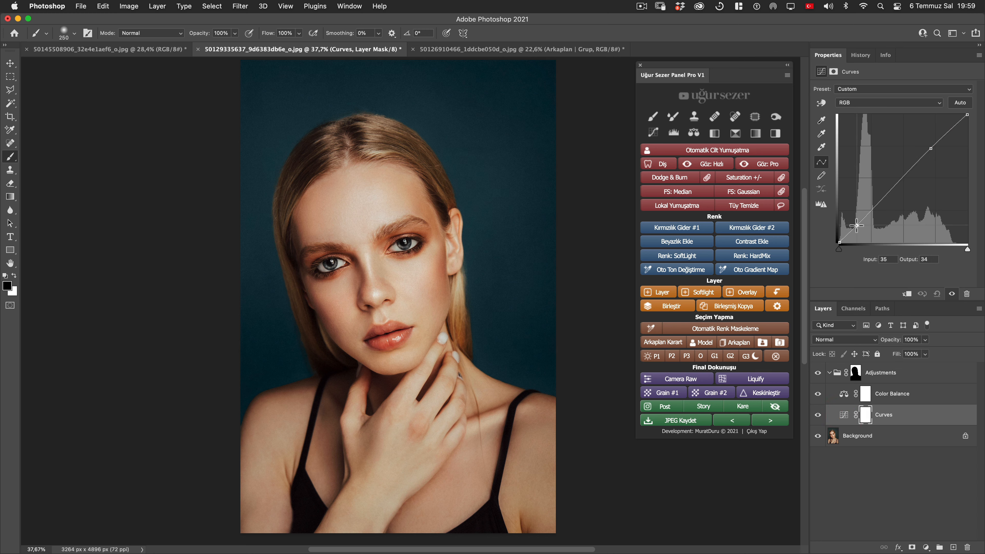
{"action": "left_click", "coordinate": [856, 227]}
{"action": "left_click_drag", "start_coordinate": [855, 226], "coordinate": [855, 228]}
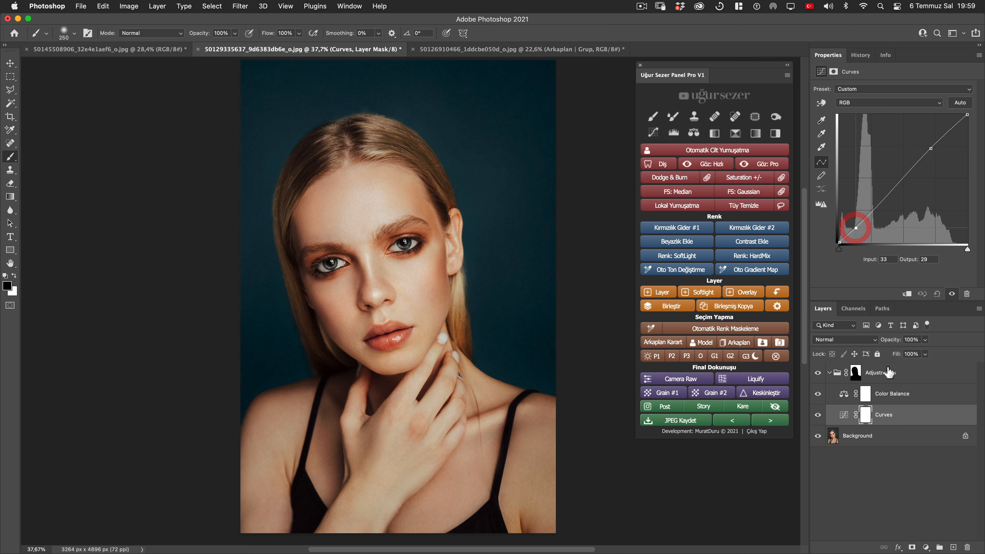
Compare the portrait's backdrop before and after the colour change by repeatedly hiding and showing the Adjustments group.
{"action": "left_click", "coordinate": [818, 373]}
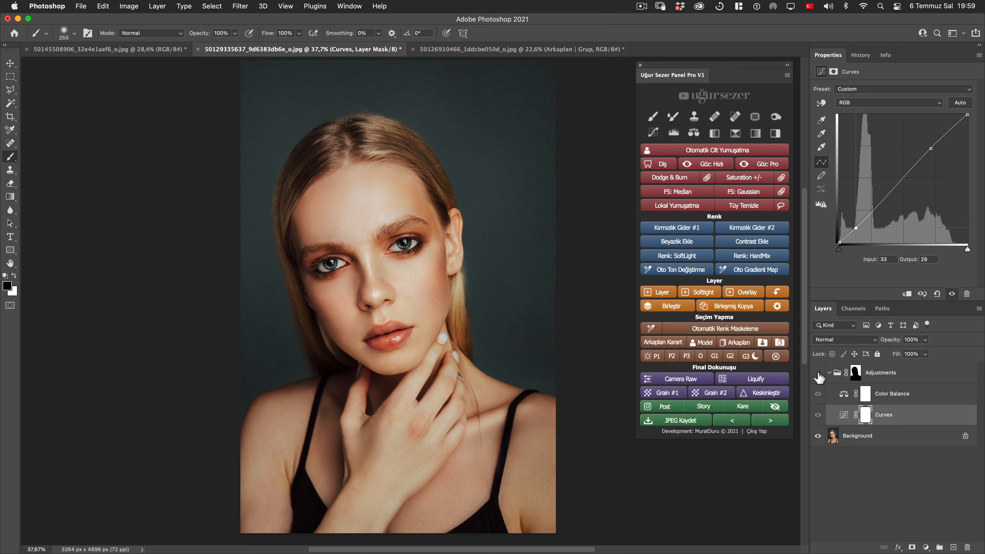
{"action": "left_click", "coordinate": [818, 374]}
{"action": "left_click", "coordinate": [818, 373]}
{"action": "left_click", "coordinate": [817, 375]}
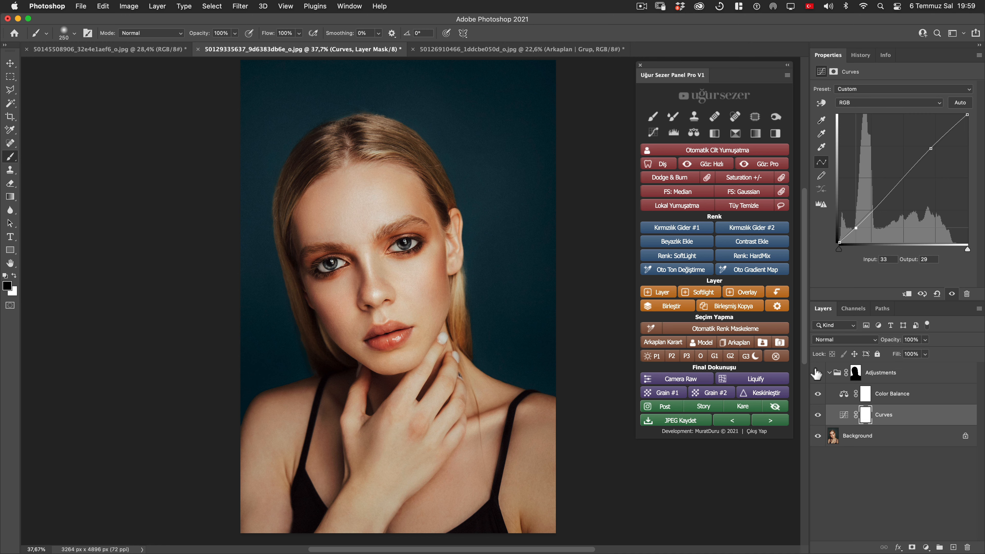
{"action": "left_click", "coordinate": [817, 374]}
{"action": "left_click", "coordinate": [817, 374]}
{"action": "left_click", "coordinate": [817, 373]}
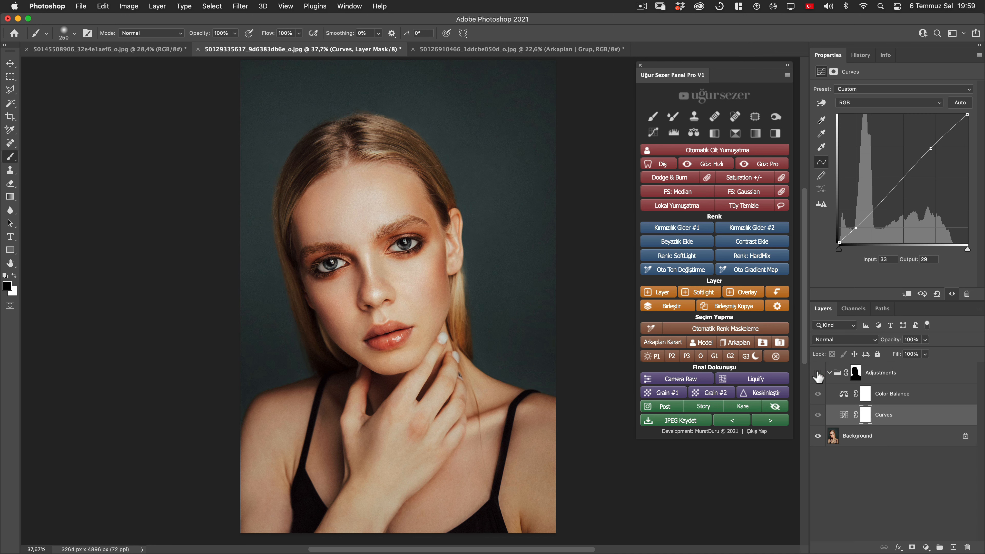
{"action": "left_click", "coordinate": [817, 373]}
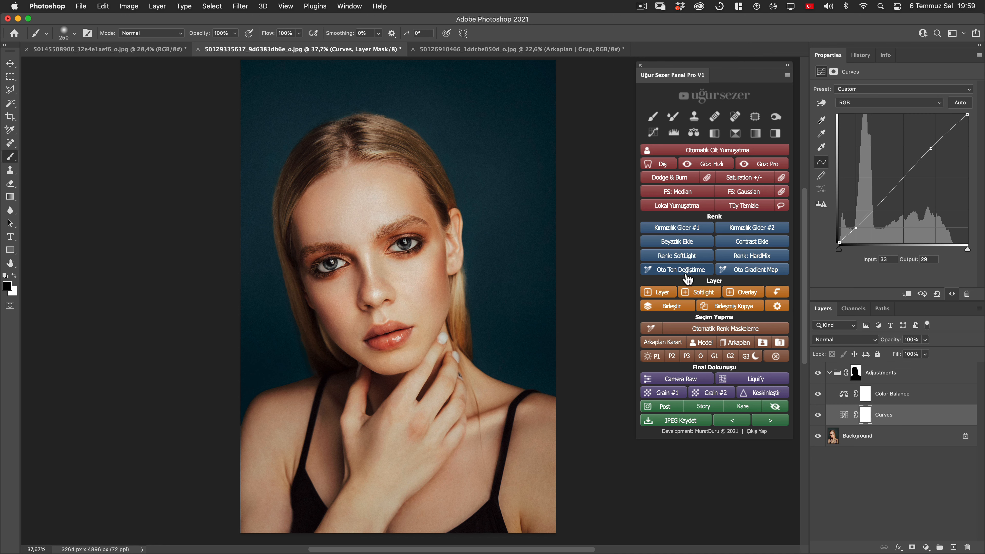
{"action": "left_click", "coordinate": [818, 373]}
{"action": "left_click", "coordinate": [817, 373]}
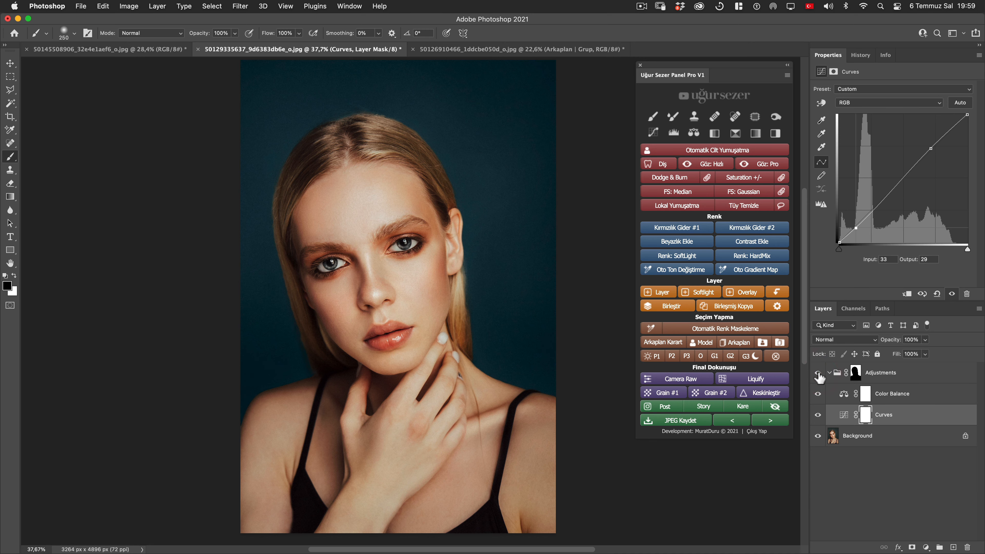
{"action": "left_click", "coordinate": [818, 373]}
{"action": "left_click", "coordinate": [818, 373]}
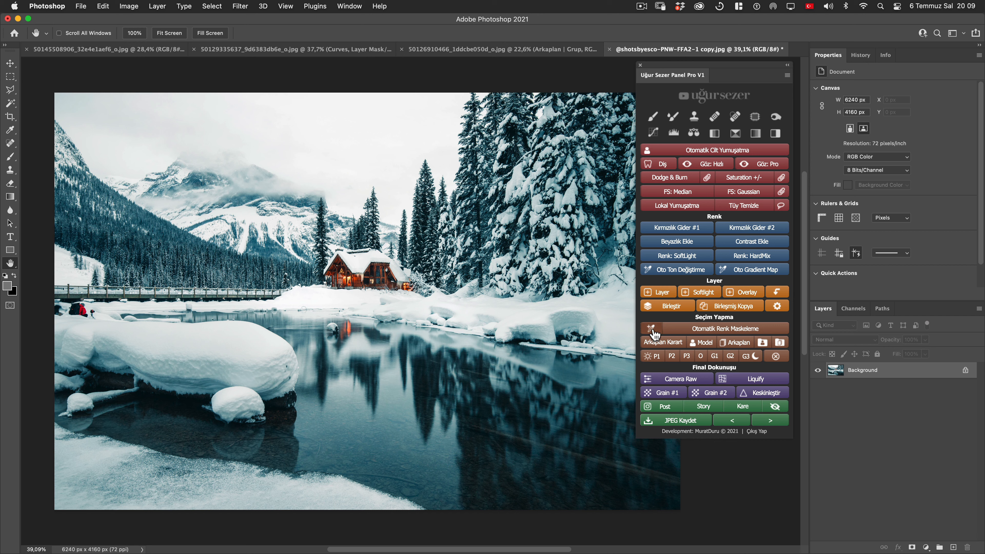
Place five colour samples on the bluish shaded snow of the large rock in the snowy lake photo.
{"action": "scroll", "coordinate": [169, 345], "scroll_direction": "up", "scroll_amount": 2}
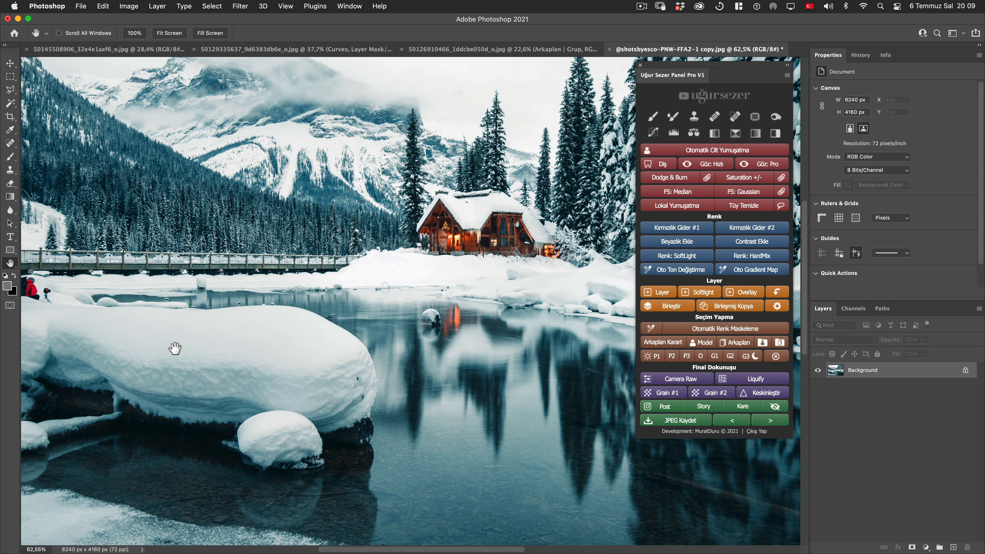
{"action": "left_click_drag", "start_coordinate": [242, 356], "coordinate": [329, 303]}
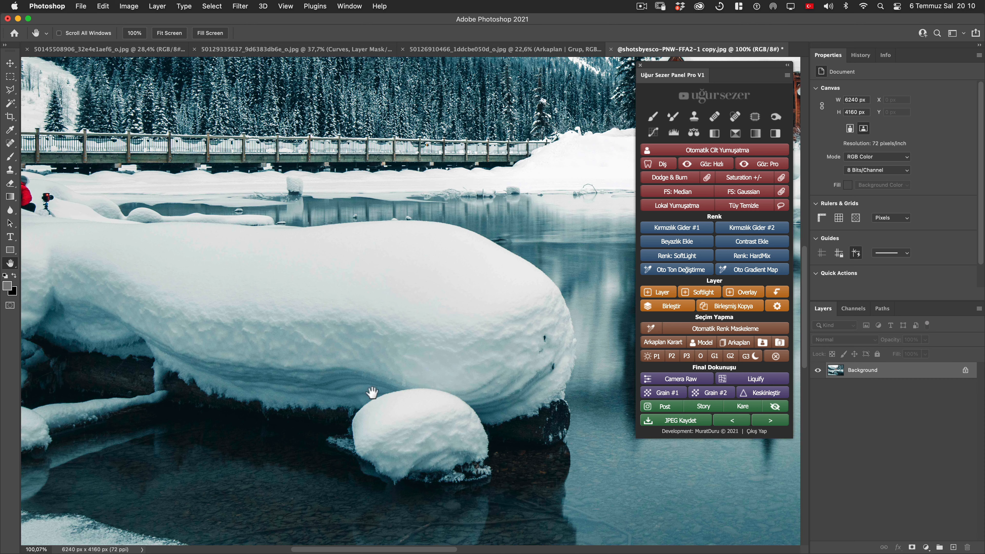
{"action": "scroll", "coordinate": [352, 392], "scroll_direction": "down", "scroll_amount": 2}
{"action": "left_click_drag", "start_coordinate": [450, 382], "coordinate": [423, 378]}
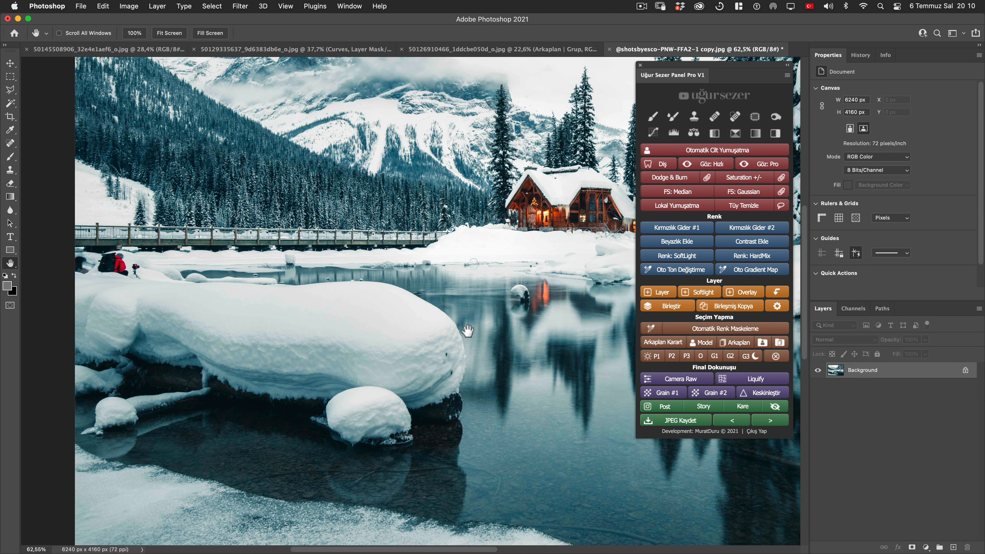
{"action": "mouse_move", "coordinate": [464, 329]}
{"action": "left_mouse_down"}
{"action": "mouse_move", "coordinate": [479, 314]}
{"action": "mouse_move", "coordinate": [442, 311]}
{"action": "mouse_move", "coordinate": [465, 317]}
{"action": "left_mouse_up"}
{"action": "left_click", "coordinate": [651, 342]}
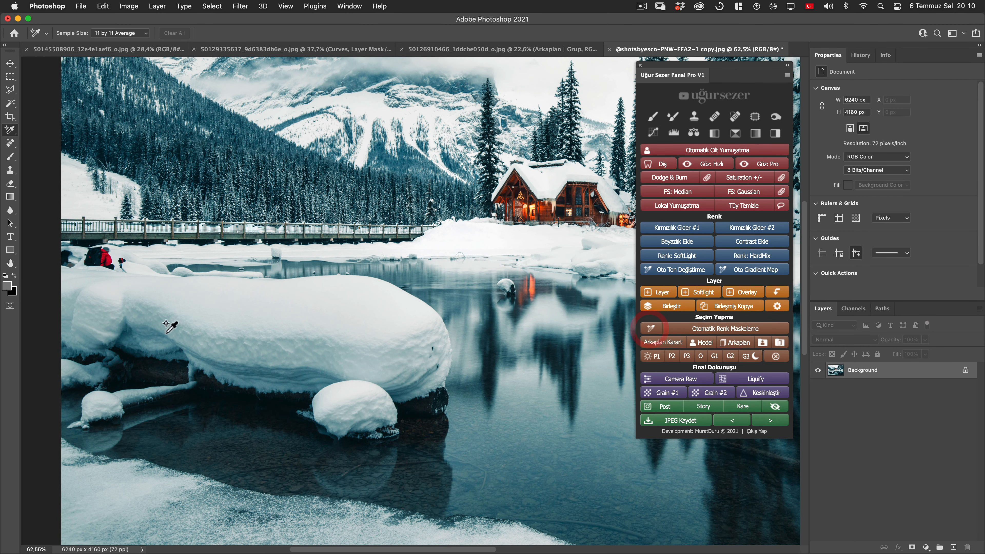
{"action": "left_click", "coordinate": [146, 315]}
{"action": "left_click", "coordinate": [150, 335]}
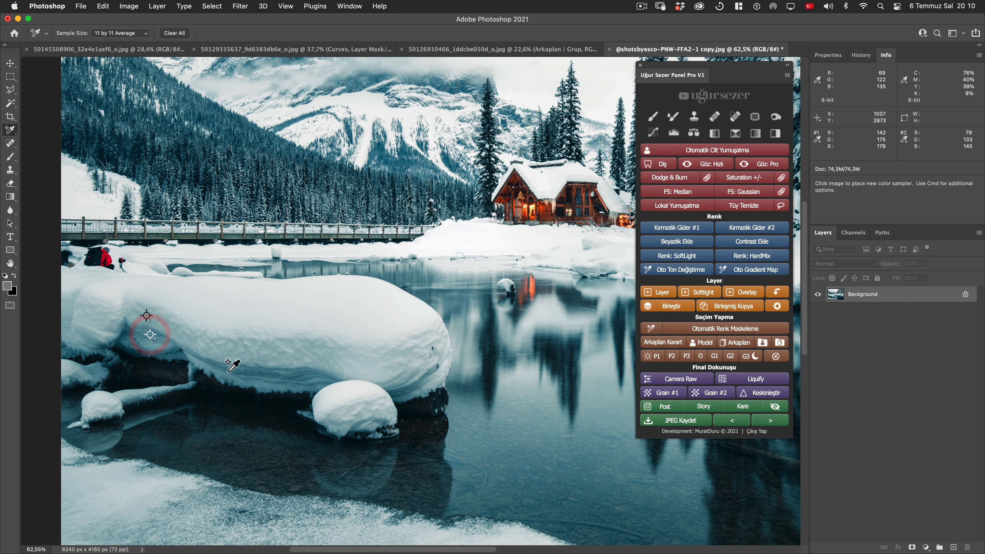
{"action": "left_click", "coordinate": [234, 375]}
{"action": "left_click", "coordinate": [276, 354]}
{"action": "left_click", "coordinate": [327, 355]}
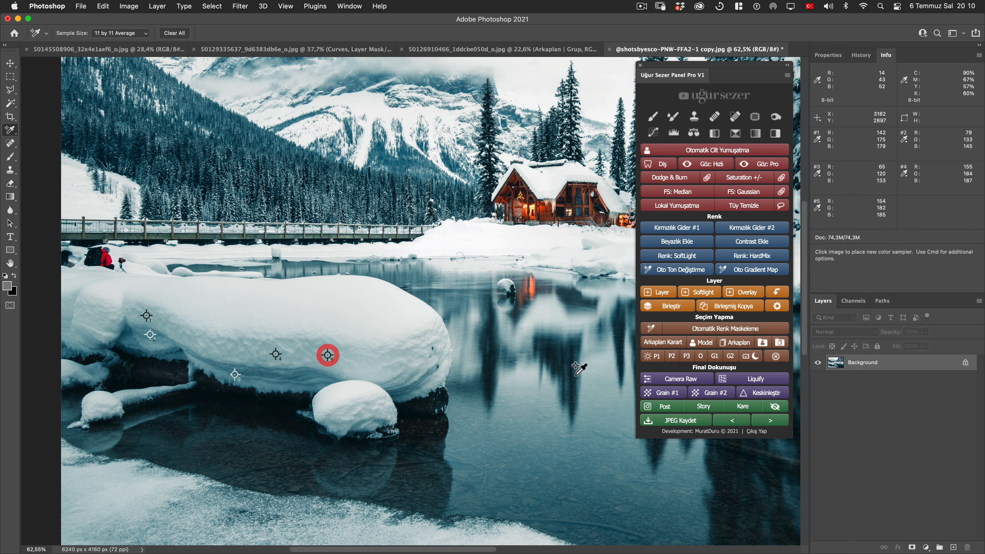
Build an automatic colour mask from the samples with Otomatik Renk Maskeleme and turn it into a selection.
{"action": "left_click", "coordinate": [734, 334]}
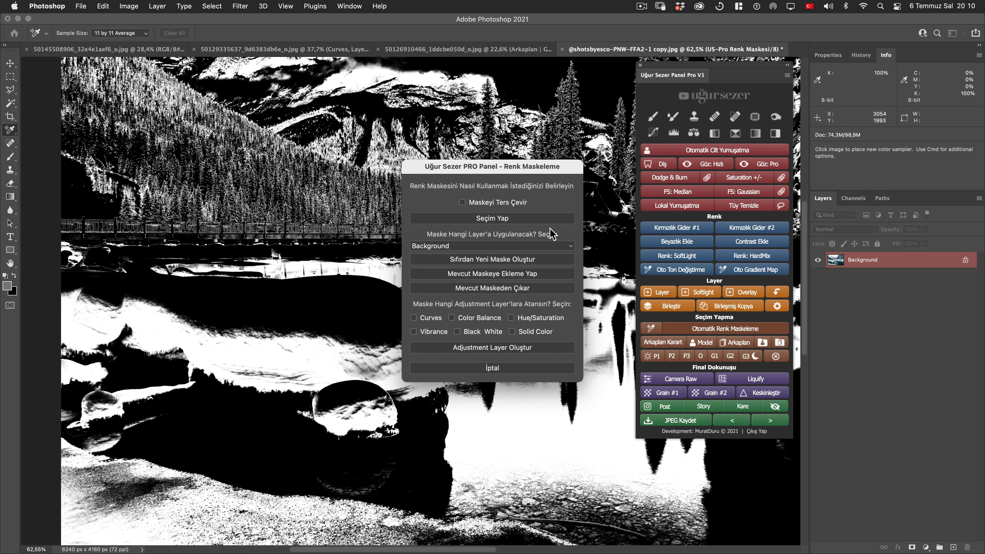
{"action": "left_click", "coordinate": [510, 219]}
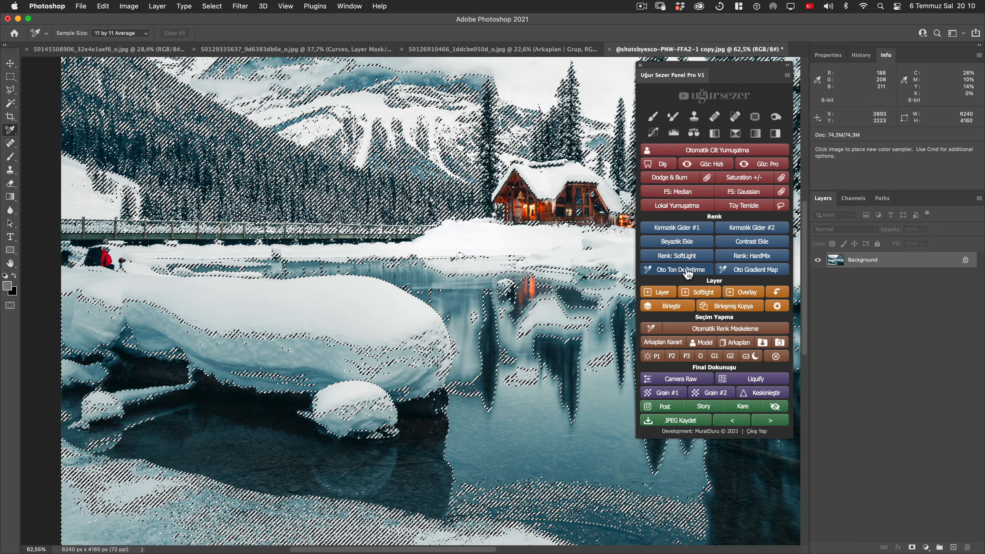
Start Oto Ton Değiştirme on the selection and sample the bluish shaded snow of the large rock as the source colour.
{"action": "left_click", "coordinate": [687, 270]}
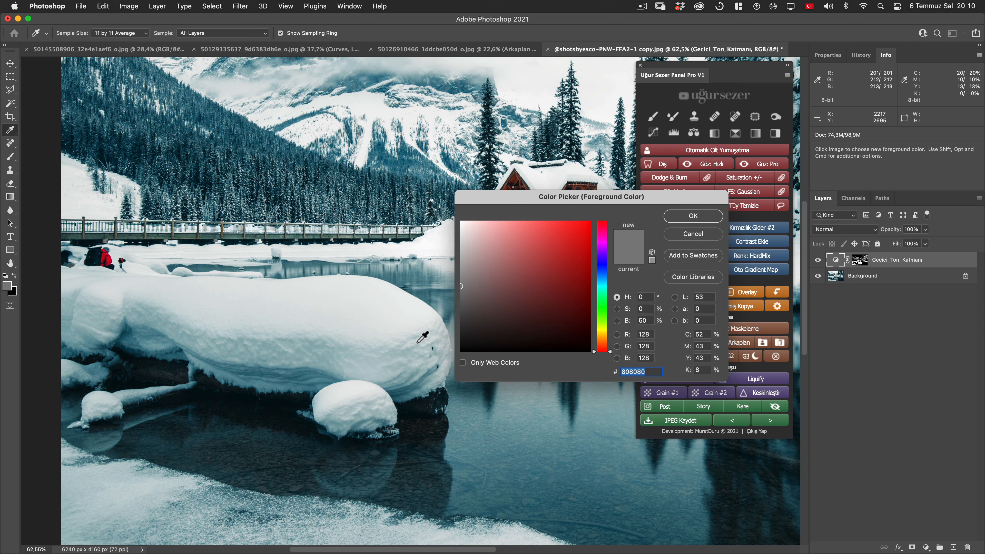
{"action": "left_click", "coordinate": [298, 364]}
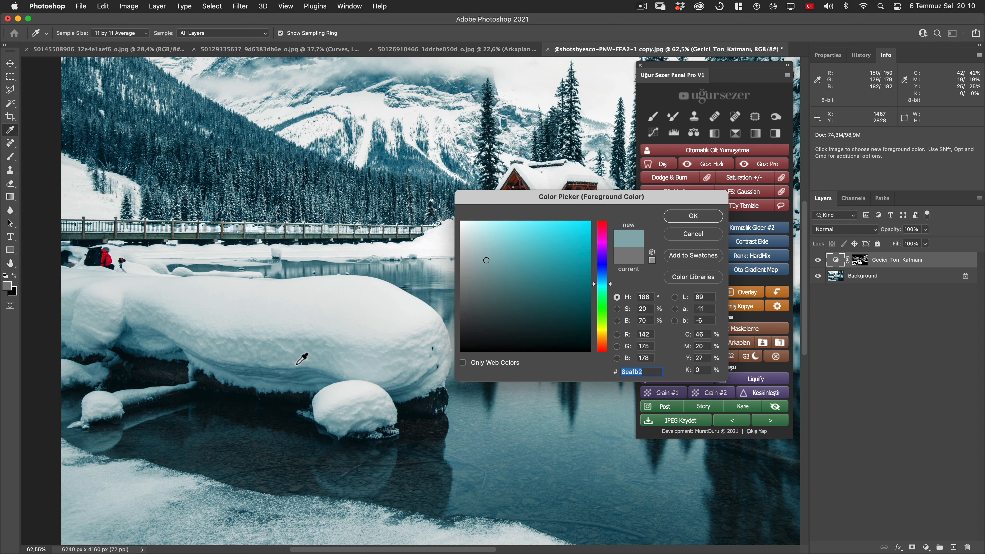
{"action": "left_click", "coordinate": [266, 356]}
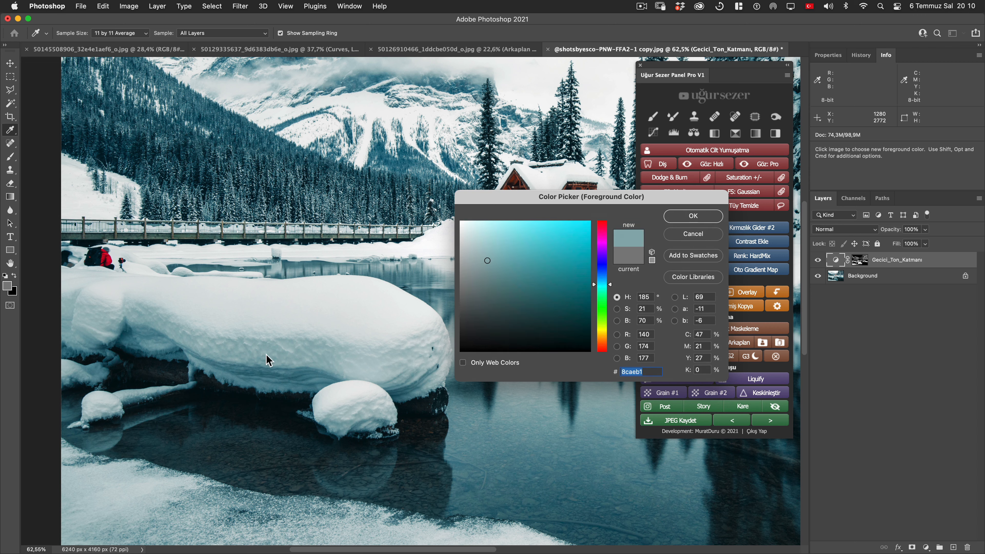
{"action": "left_click", "coordinate": [690, 215]}
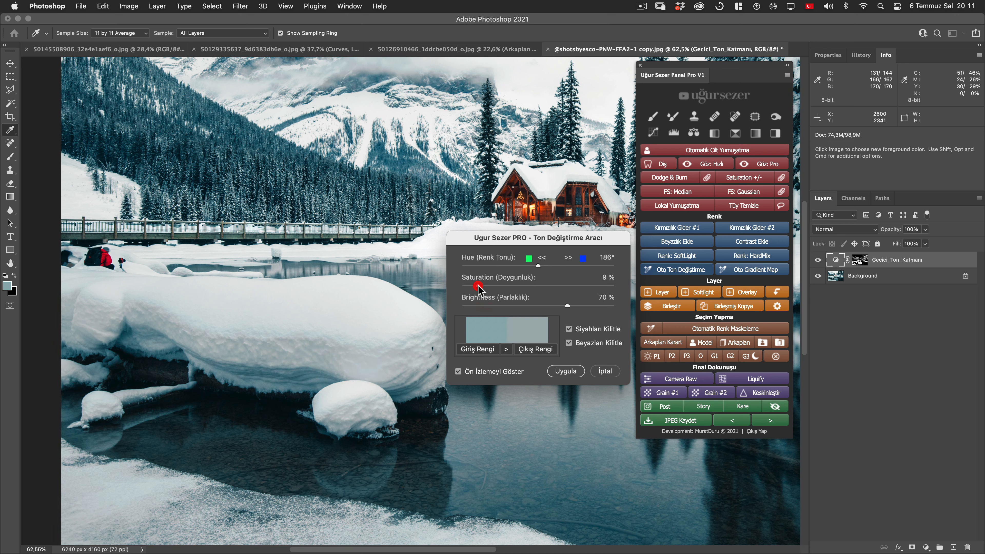
Lower the saturation for an output colour of #99B0B2, keeping the preview on, and apply the tone change.
{"action": "left_click_drag", "start_coordinate": [480, 286], "coordinate": [484, 286]}
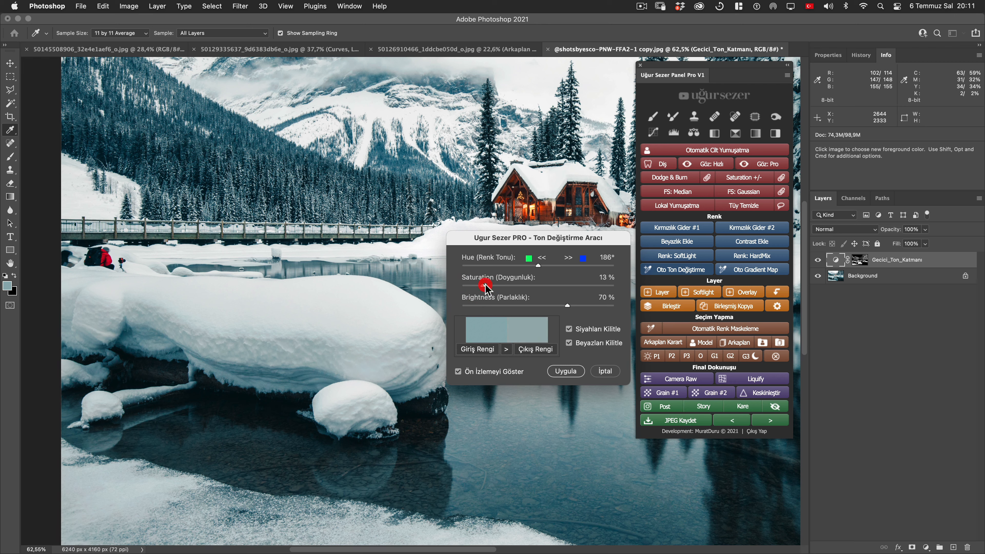
{"action": "left_click", "coordinate": [500, 374]}
{"action": "left_click", "coordinate": [576, 372]}
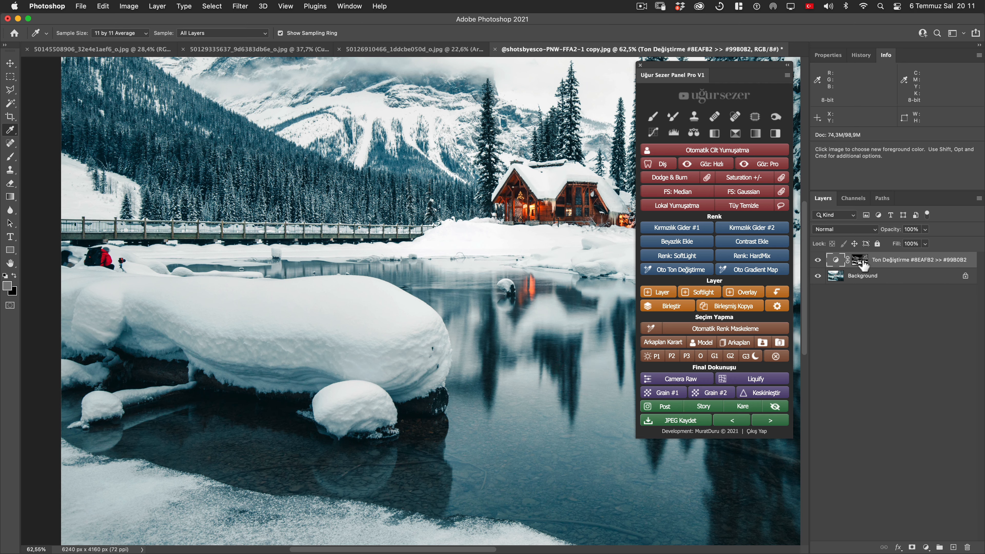
Compare the snowy shore before and after the tone change by repeatedly hiding and showing the Ton Değiştirme layer.
{"action": "scroll", "coordinate": [351, 300], "scroll_direction": "down", "scroll_amount": 3}
{"action": "left_click_drag", "start_coordinate": [531, 258], "coordinate": [405, 296]}
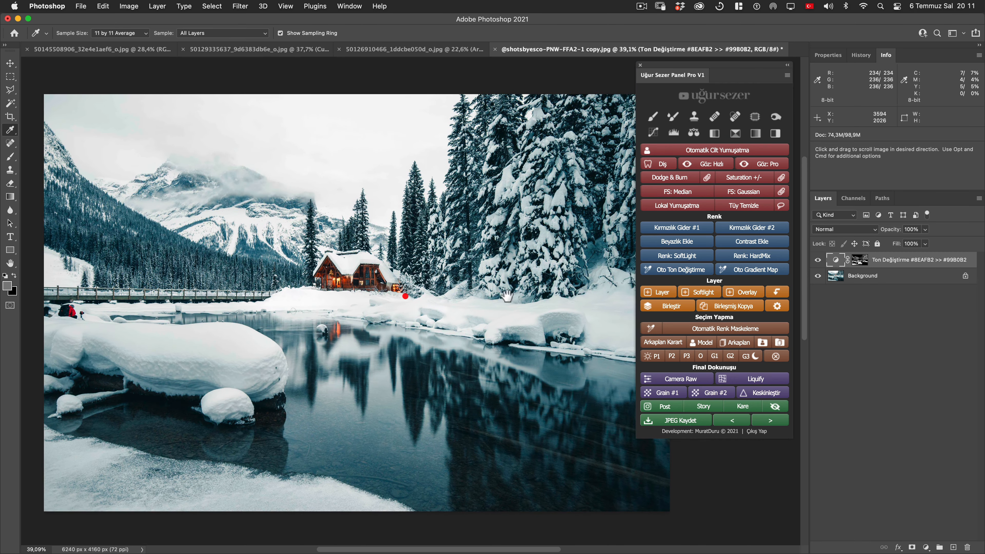
{"action": "left_click", "coordinate": [817, 259]}
{"action": "scroll", "coordinate": [554, 333], "scroll_direction": "up", "scroll_amount": 5}
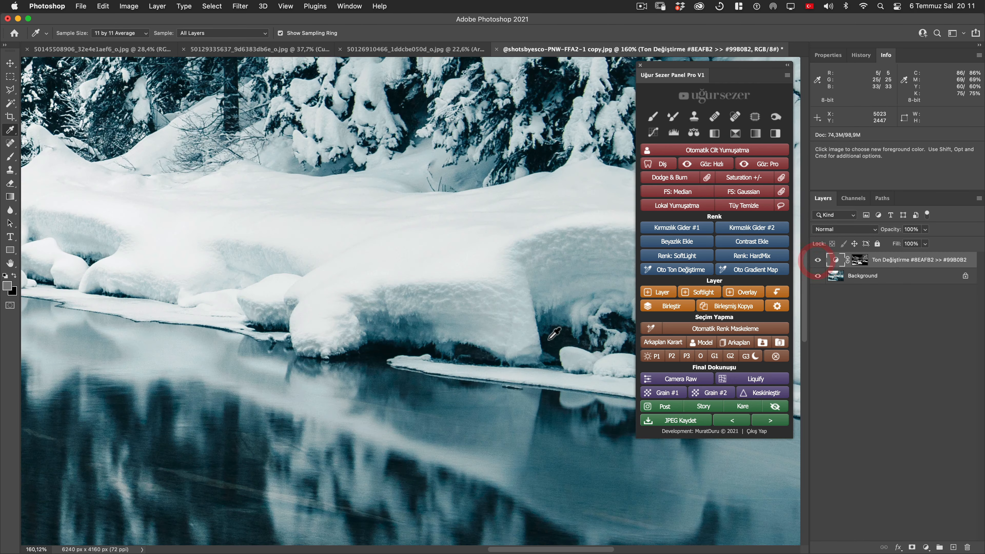
{"action": "left_click", "coordinate": [447, 345]}
{"action": "left_click", "coordinate": [817, 259]}
{"action": "left_click", "coordinate": [817, 259]}
{"action": "left_click", "coordinate": [817, 259]}
{"action": "left_click", "coordinate": [817, 260]}
Inspect the shaded snow bank on the far shore up close with the tone change layer hidden and shown.
{"action": "scroll", "coordinate": [527, 327], "scroll_direction": "up", "scroll_amount": 2}
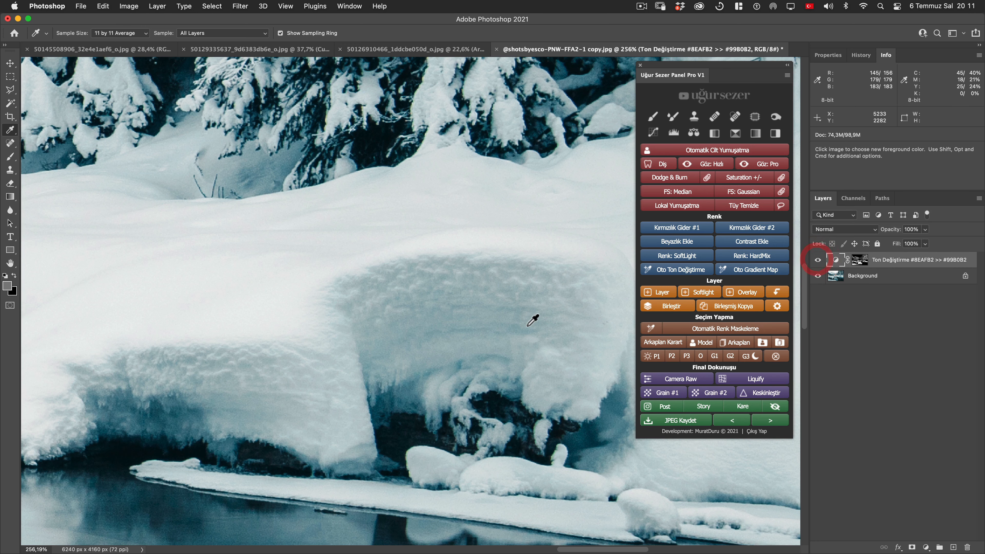
{"action": "scroll", "coordinate": [446, 308], "scroll_direction": "right", "scroll_amount": 5}
{"action": "left_click", "coordinate": [431, 308]}
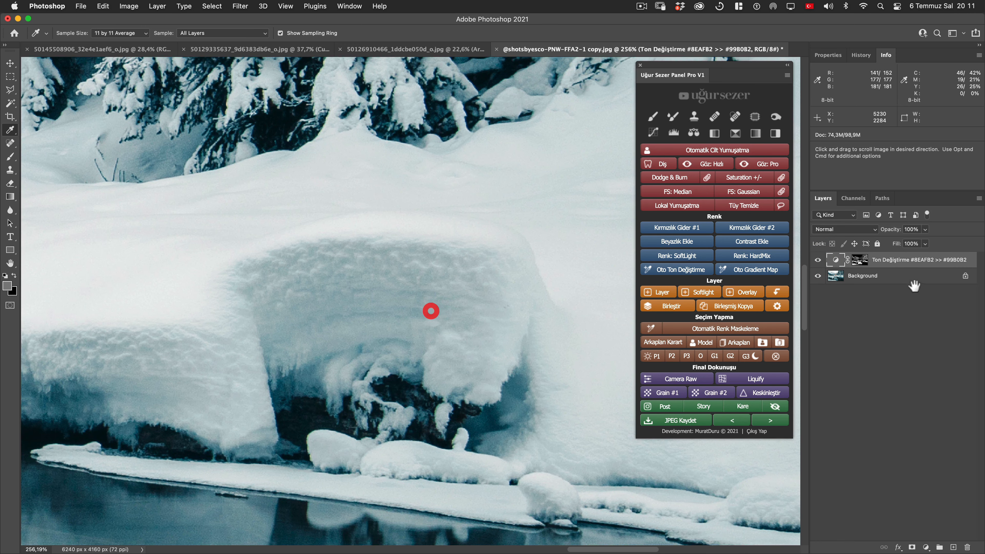
{"action": "left_click", "coordinate": [818, 259]}
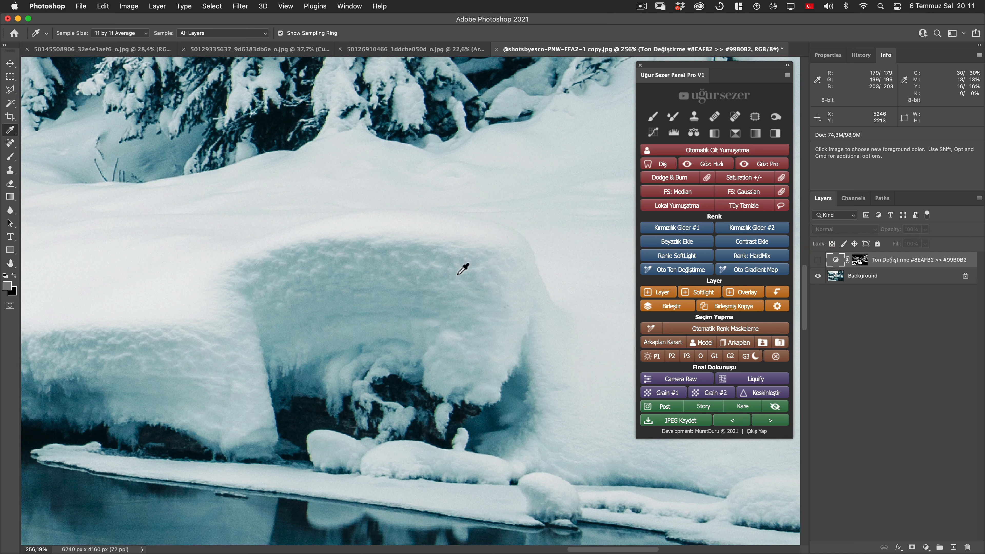
{"action": "key", "text": "h"}
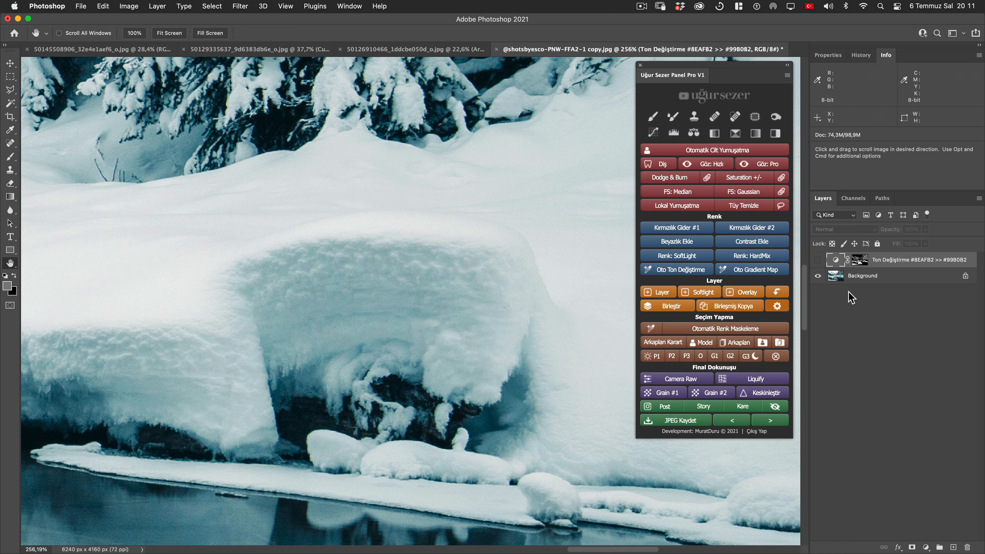
{"action": "left_click", "coordinate": [817, 259]}
{"action": "left_click", "coordinate": [816, 261]}
{"action": "left_click", "coordinate": [816, 260]}
{"action": "scroll", "coordinate": [367, 332], "scroll_direction": "down", "scroll_amount": 10}
{"action": "scroll", "coordinate": [368, 333], "scroll_direction": "down", "scroll_amount": 5}
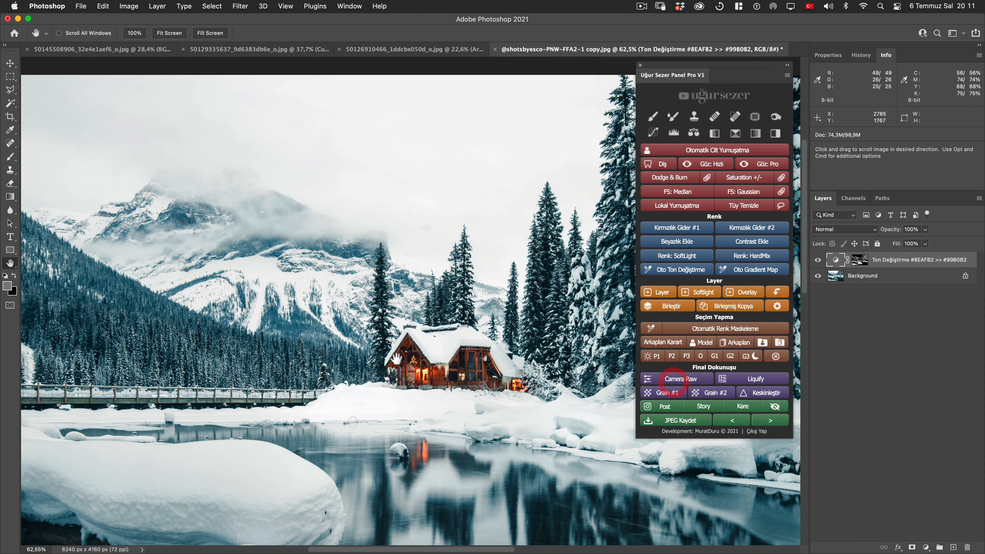
Examine the forested mountainside, the cabin and the whole lake photo with the tone change applied.
{"action": "scroll", "coordinate": [237, 364], "scroll_direction": "up", "scroll_amount": 15}
{"action": "scroll", "coordinate": [241, 392], "scroll_direction": "down", "scroll_amount": 6}
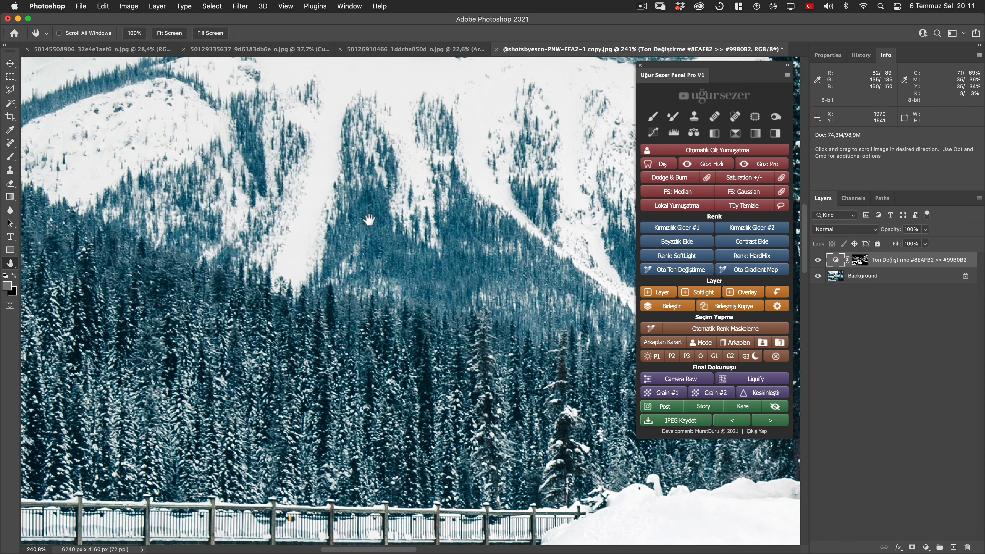
{"action": "left_click_drag", "start_coordinate": [369, 220], "coordinate": [345, 444]}
{"action": "scroll", "coordinate": [471, 415], "scroll_direction": "down", "scroll_amount": 4}
{"action": "left_click_drag", "start_coordinate": [543, 466], "coordinate": [311, 263]}
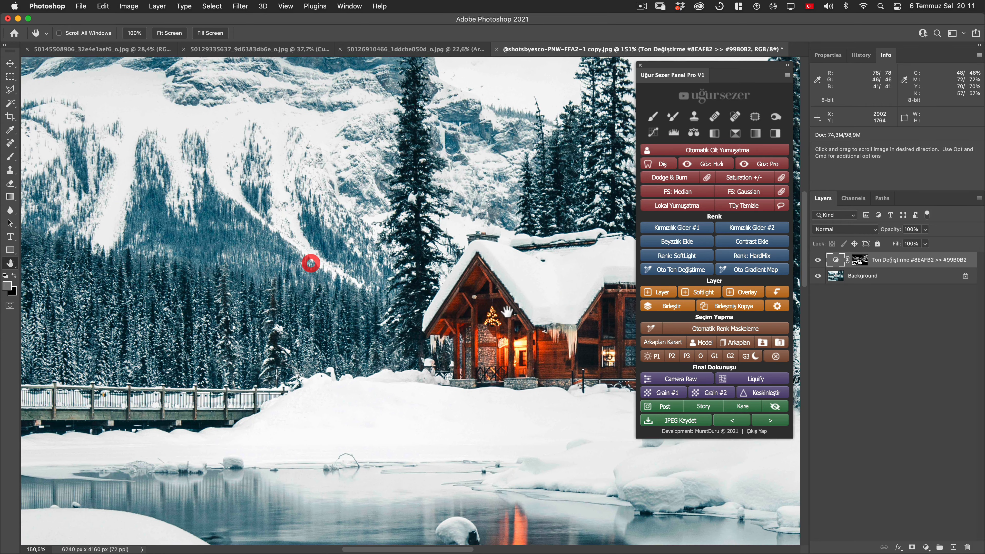
{"action": "scroll", "coordinate": [505, 405], "scroll_direction": "down", "scroll_amount": 4}
{"action": "scroll", "coordinate": [418, 343], "scroll_direction": "down", "scroll_amount": 5}
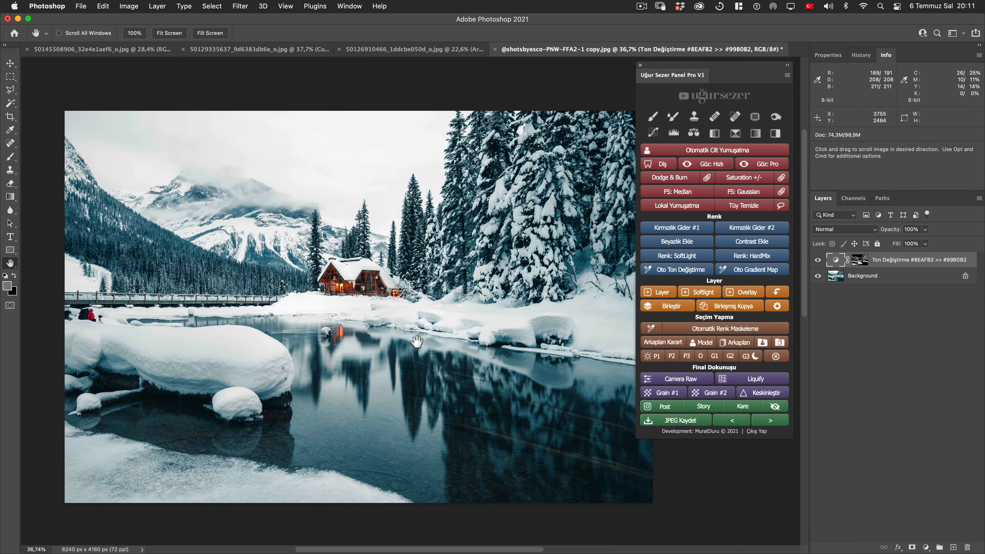
{"action": "left_click_drag", "start_coordinate": [416, 341], "coordinate": [441, 363]}
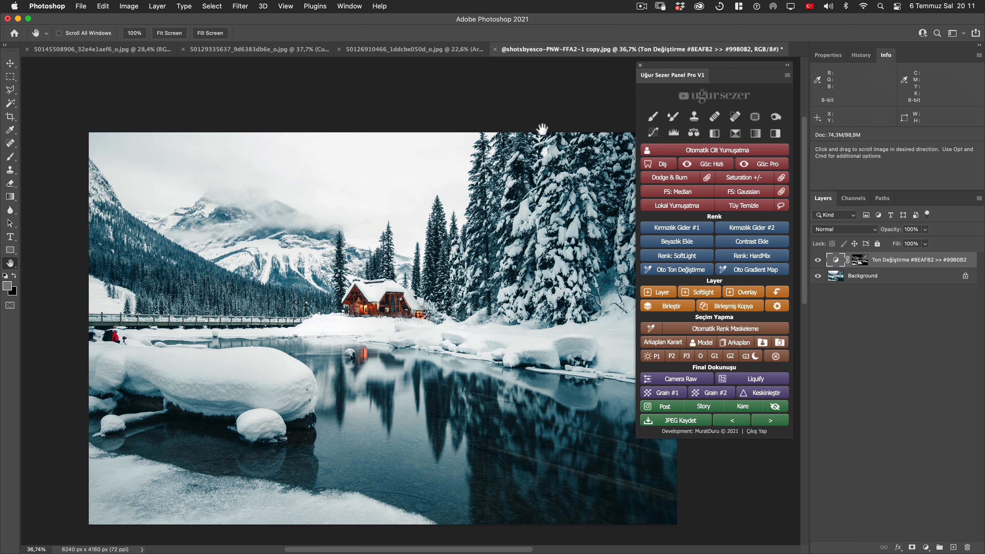
{"action": "scroll", "coordinate": [334, 332], "scroll_direction": "up", "scroll_amount": 3}
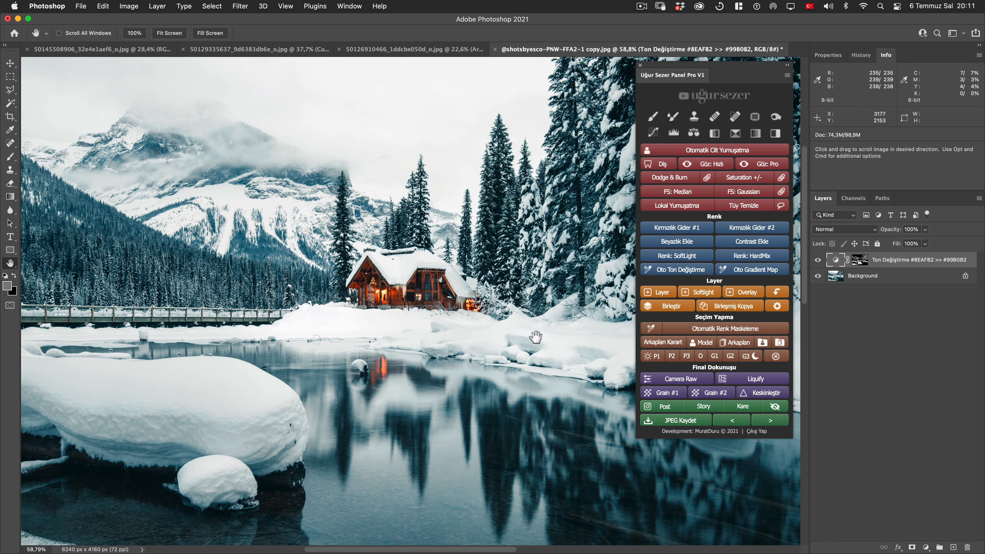
Display the tone change layer's mask on its own and examine its edges around the large snowy rock.
{"action": "left_click", "coordinate": [860, 264], "text": "alt"}
{"action": "scroll", "coordinate": [249, 392], "scroll_direction": "up", "scroll_amount": 4}
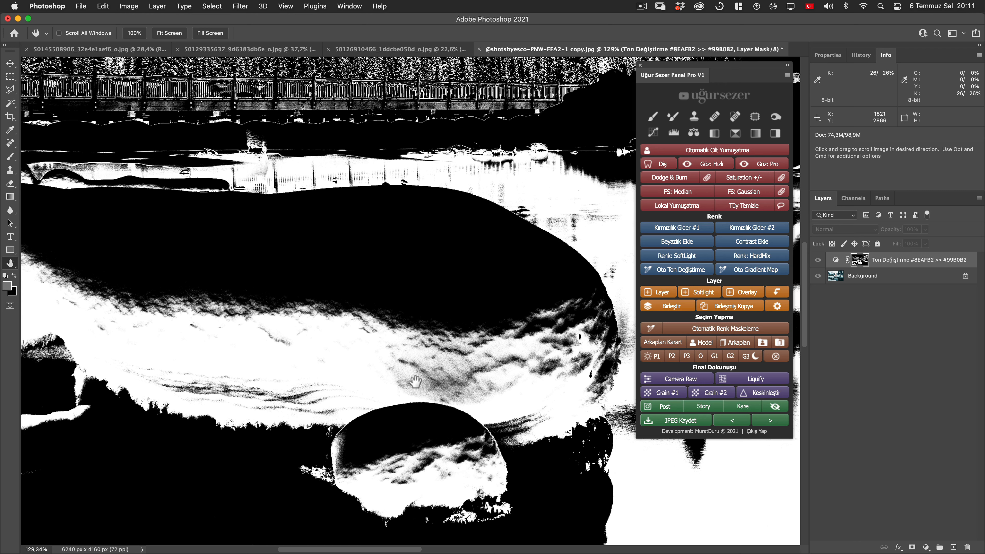
{"action": "scroll", "coordinate": [415, 380], "scroll_direction": "down", "scroll_amount": 3}
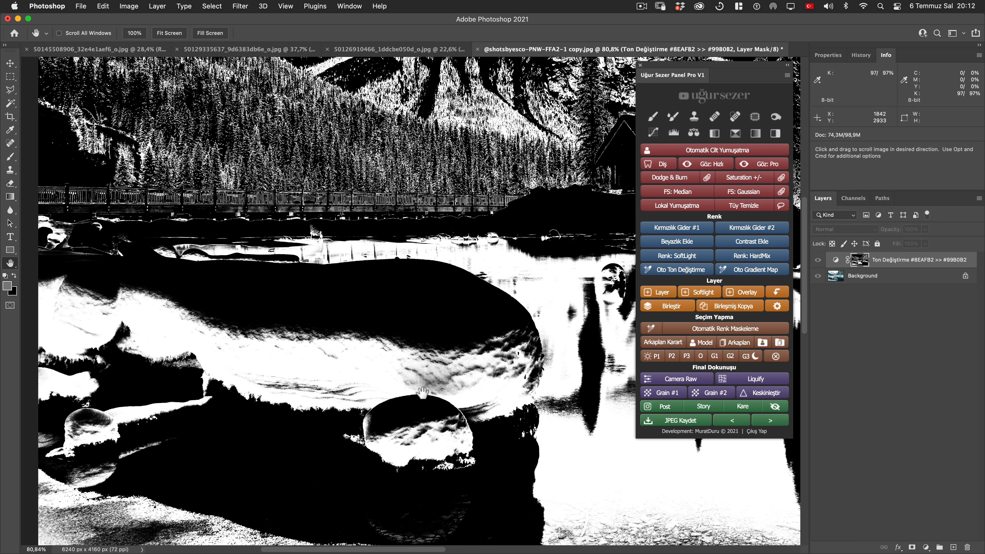
{"action": "scroll", "coordinate": [424, 380], "scroll_direction": "up", "scroll_amount": 3}
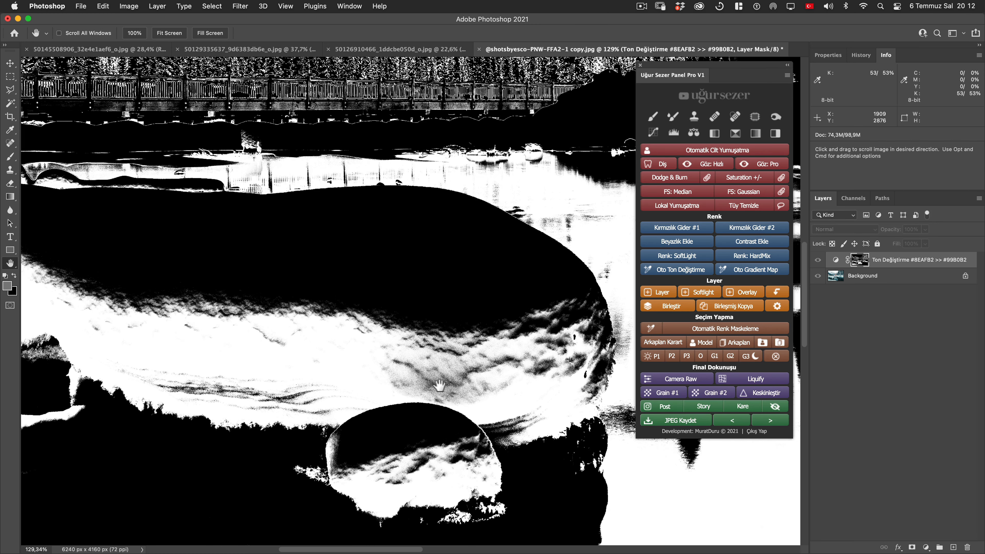
Feather the tone change layer's mask by 7 px and check the softened edges along the shore and the rock.
{"action": "double_click", "coordinate": [861, 260]}
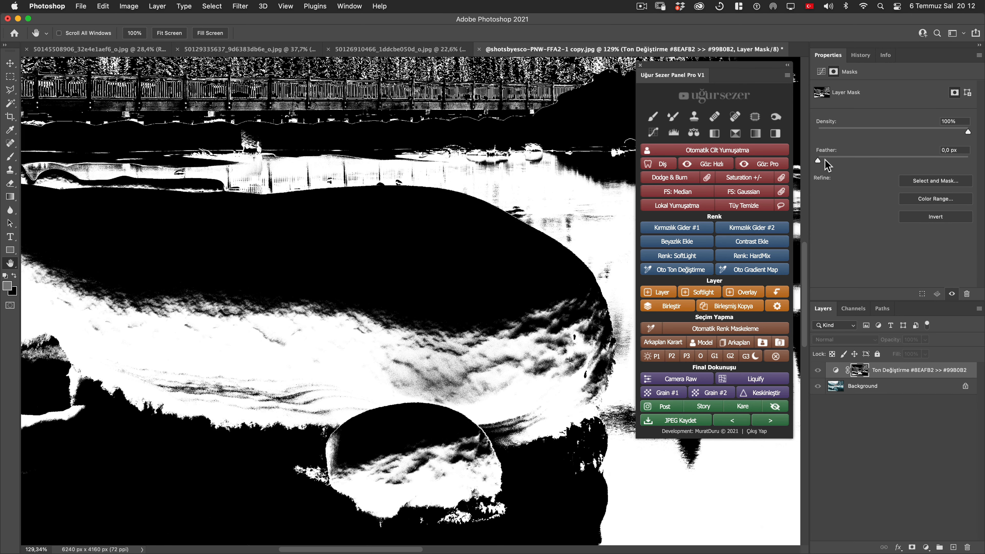
{"action": "left_click_drag", "start_coordinate": [827, 160], "coordinate": [866, 159]}
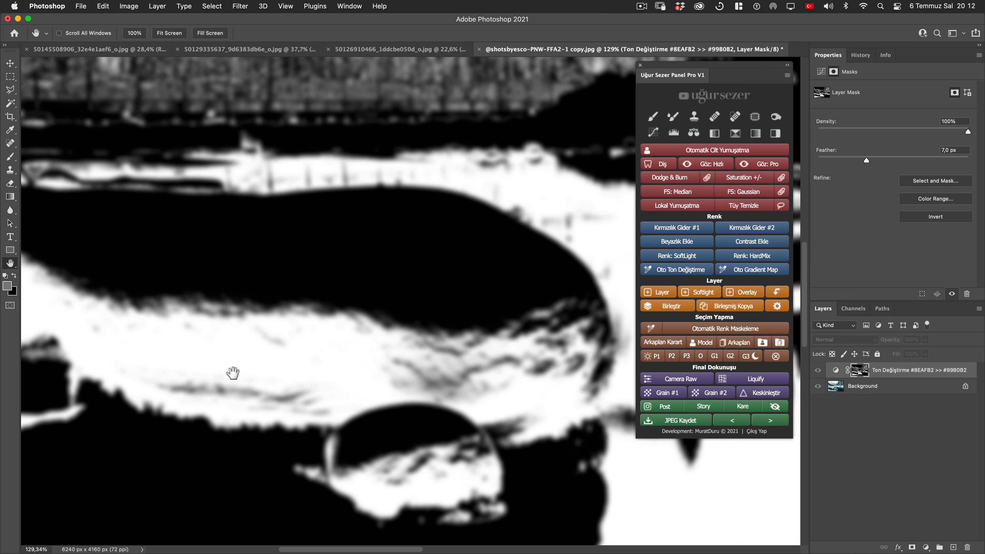
{"action": "scroll", "coordinate": [510, 366], "scroll_direction": "down", "scroll_amount": 3}
{"action": "left_click_drag", "start_coordinate": [517, 362], "coordinate": [206, 435]}
{"action": "left_click_drag", "start_coordinate": [465, 258], "coordinate": [238, 254]}
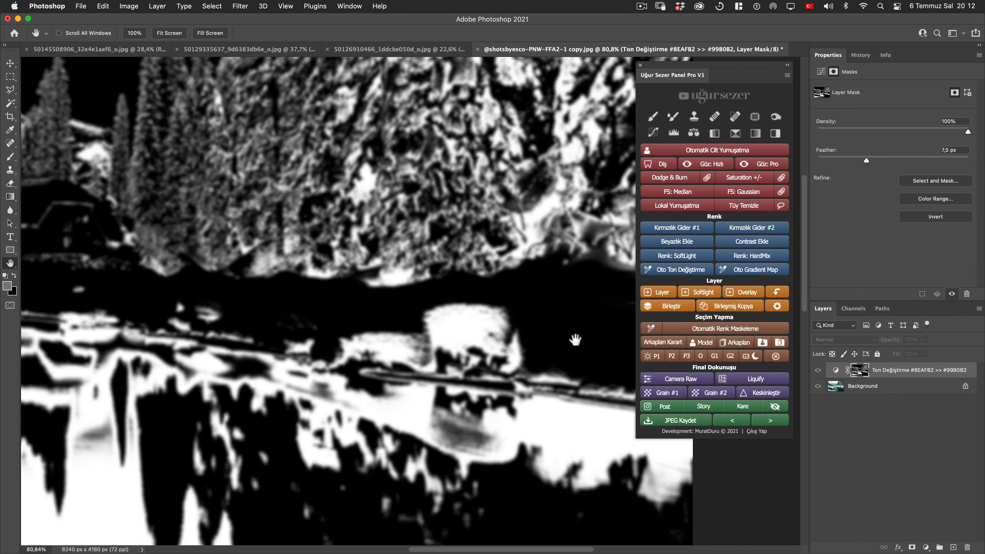
{"action": "left_click_drag", "start_coordinate": [165, 368], "coordinate": [624, 300]}
{"action": "scroll", "coordinate": [406, 330], "scroll_direction": "up", "scroll_amount": 3}
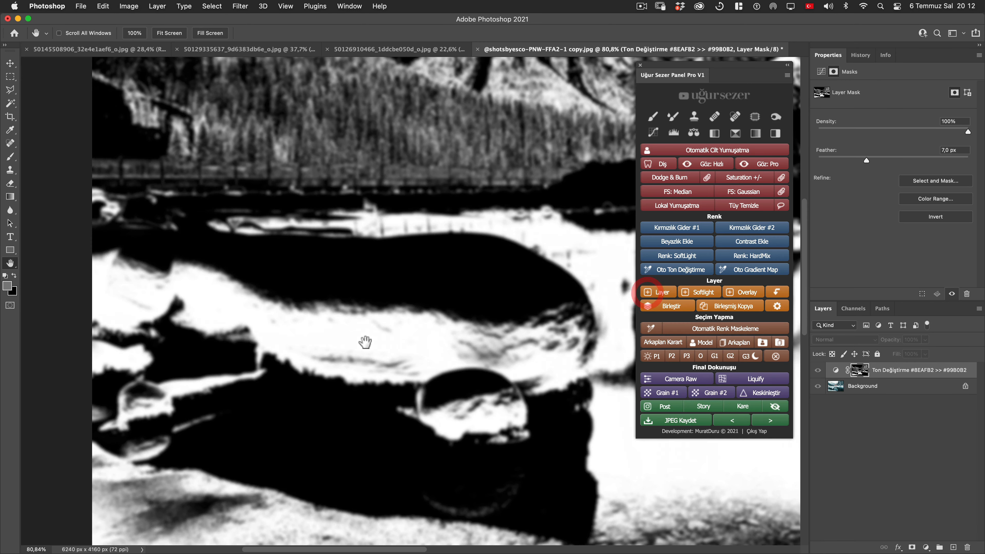
Set the mask's feather to 6 px and return from the mask view to the photo.
{"action": "left_click_drag", "start_coordinate": [848, 158], "coordinate": [793, 161]}
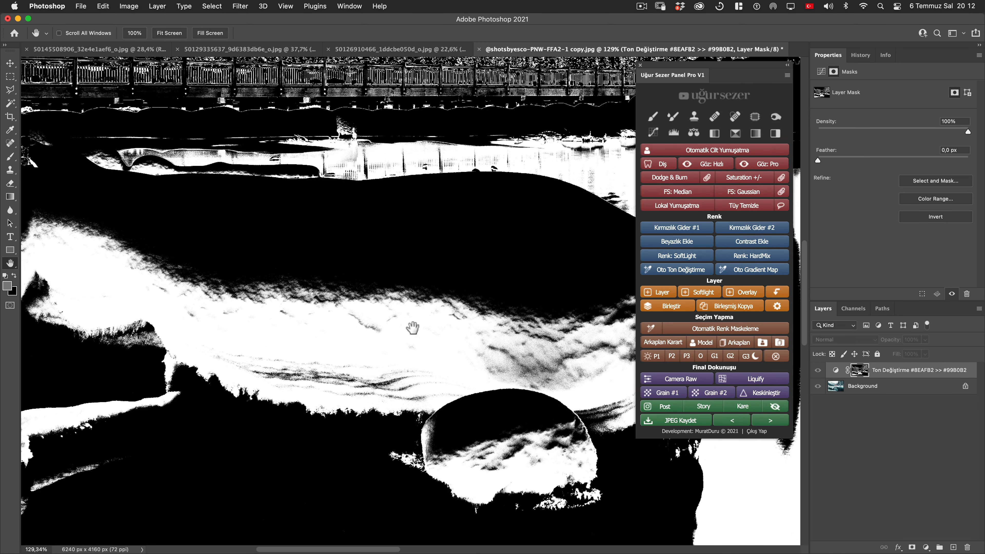
{"action": "left_click_drag", "start_coordinate": [837, 162], "coordinate": [861, 158]}
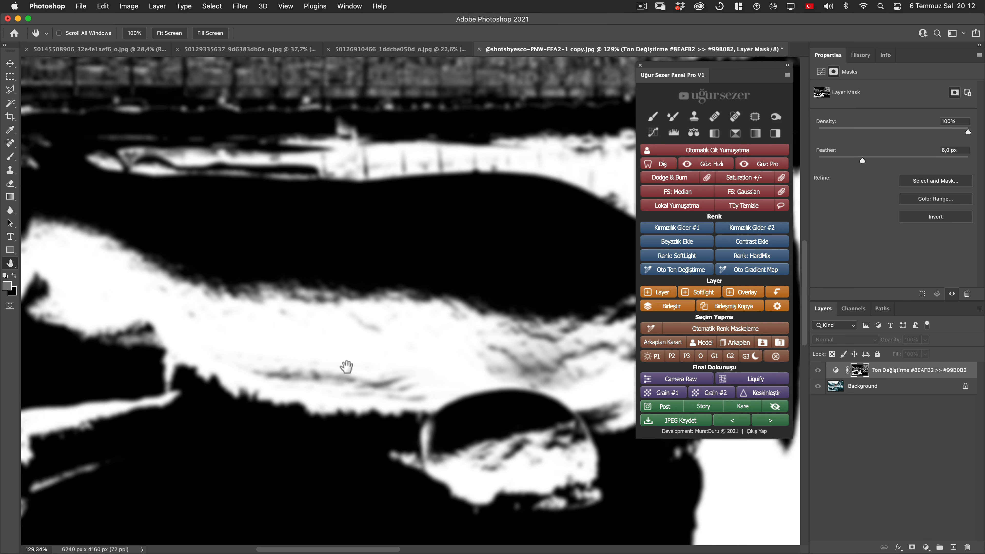
{"action": "left_click", "coordinate": [836, 371]}
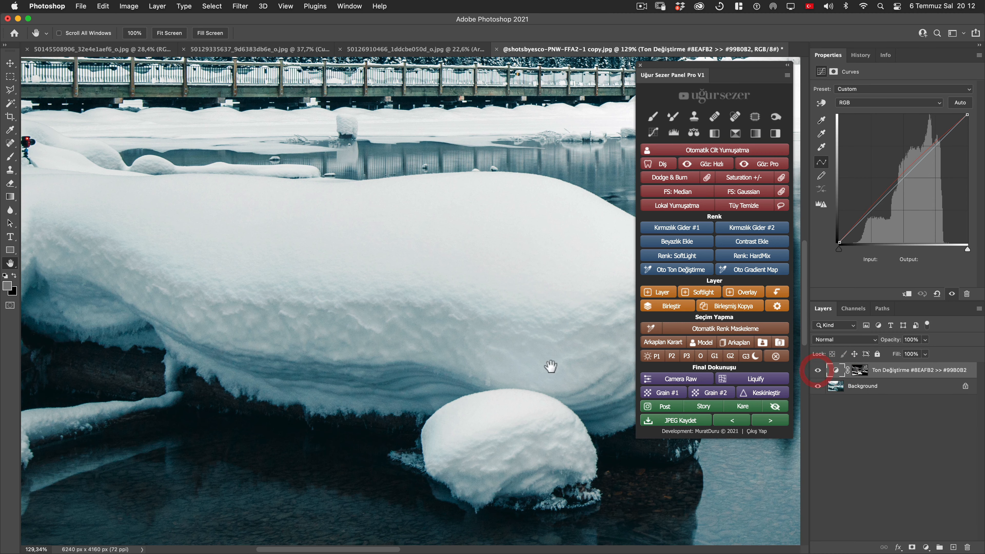
Compare the lake photo before and after the feathered tone change by hiding and showing its layer.
{"action": "scroll", "coordinate": [609, 358], "scroll_direction": "down", "scroll_amount": 3}
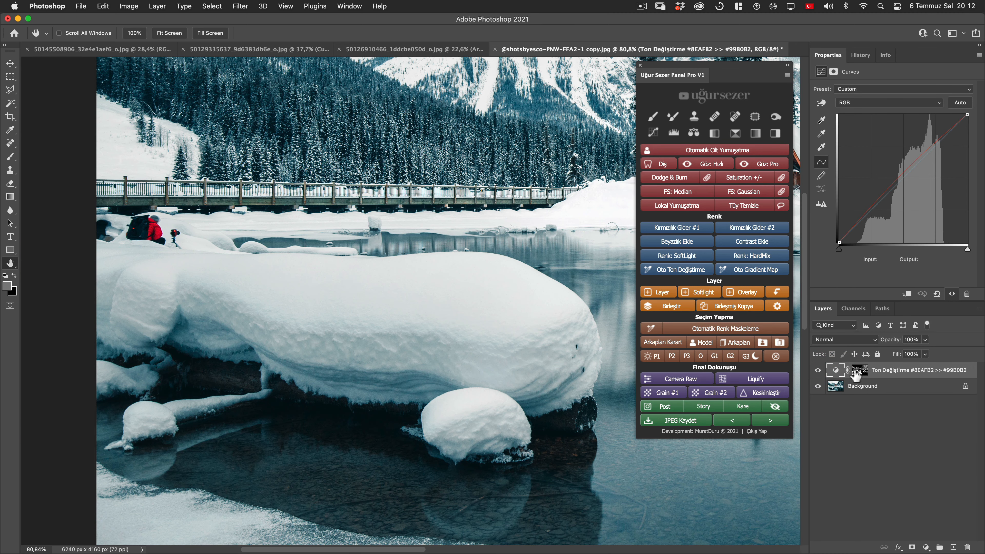
{"action": "left_click_drag", "start_coordinate": [490, 233], "coordinate": [372, 283]}
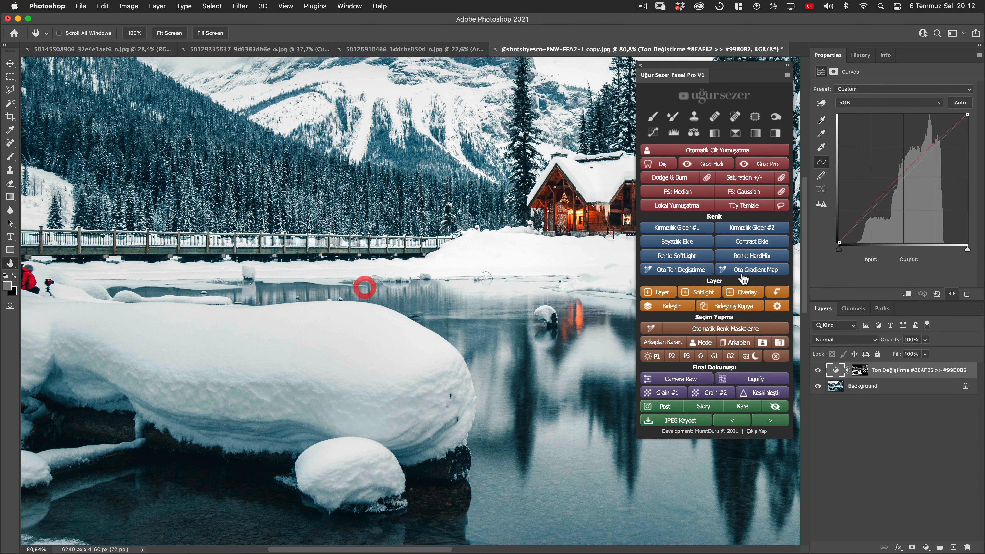
{"action": "left_click", "coordinate": [818, 371]}
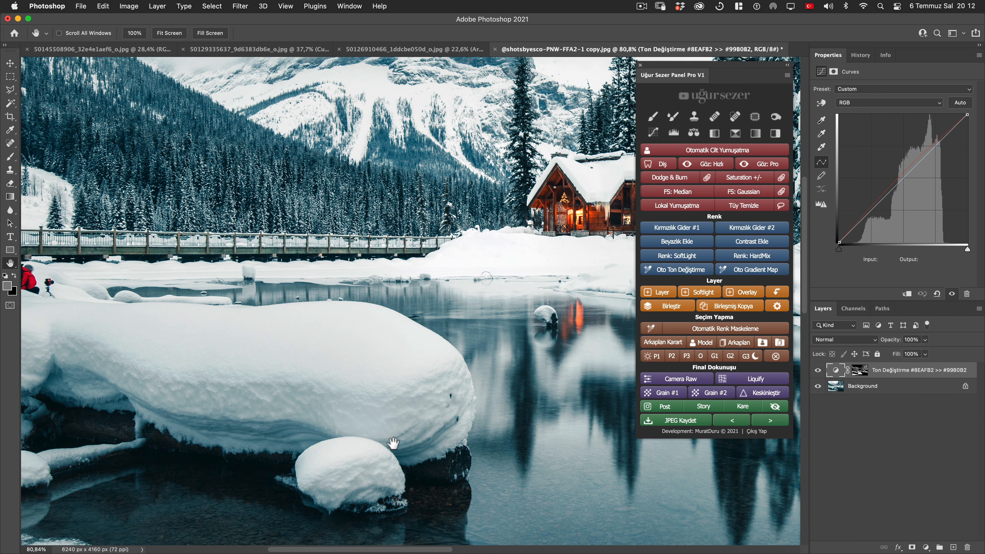
{"action": "key", "text": "super+0"}
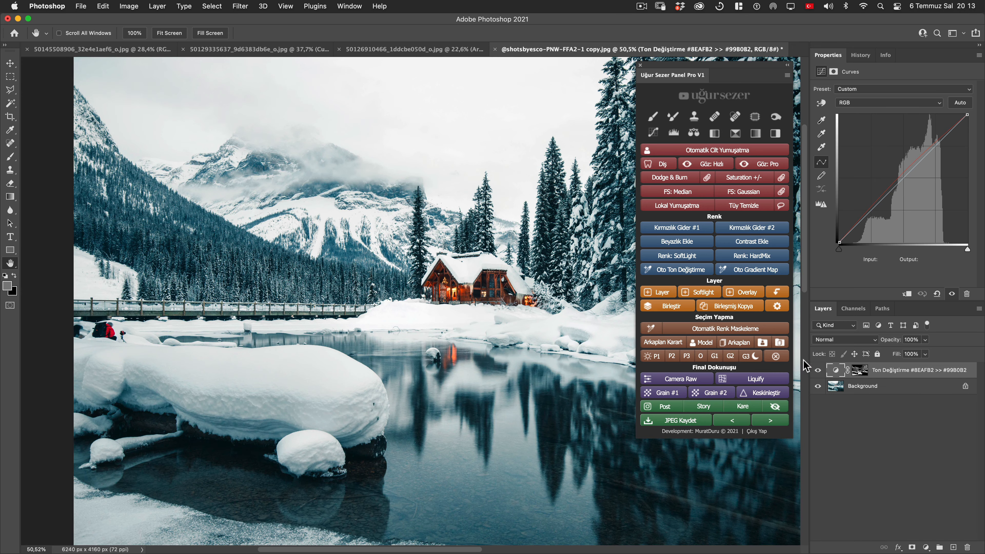
{"action": "left_click", "coordinate": [818, 370]}
{"action": "left_click_drag", "start_coordinate": [507, 348], "coordinate": [464, 341]}
{"action": "scroll", "coordinate": [454, 346], "scroll_direction": "up", "scroll_amount": 3}
{"action": "scroll", "coordinate": [454, 346], "scroll_direction": "down", "scroll_amount": 3}
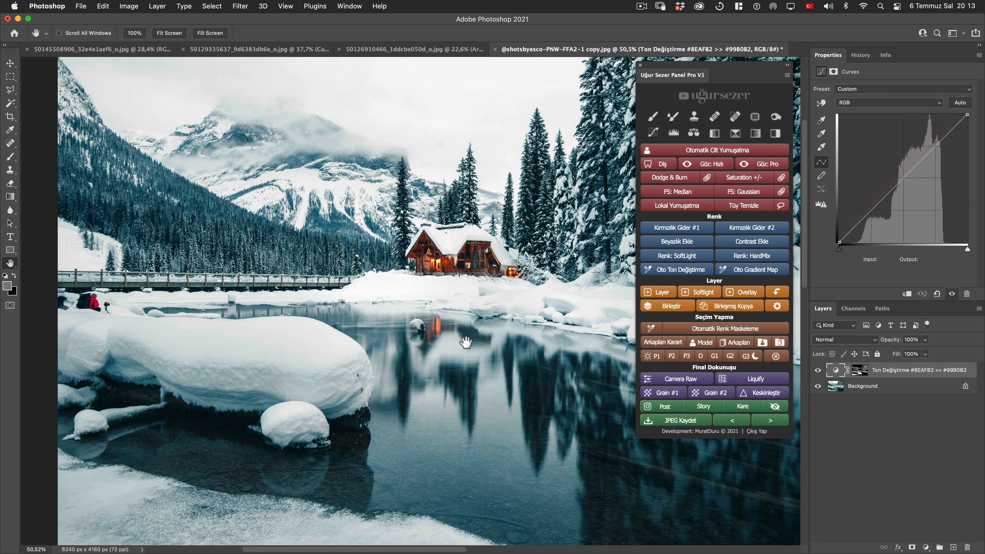